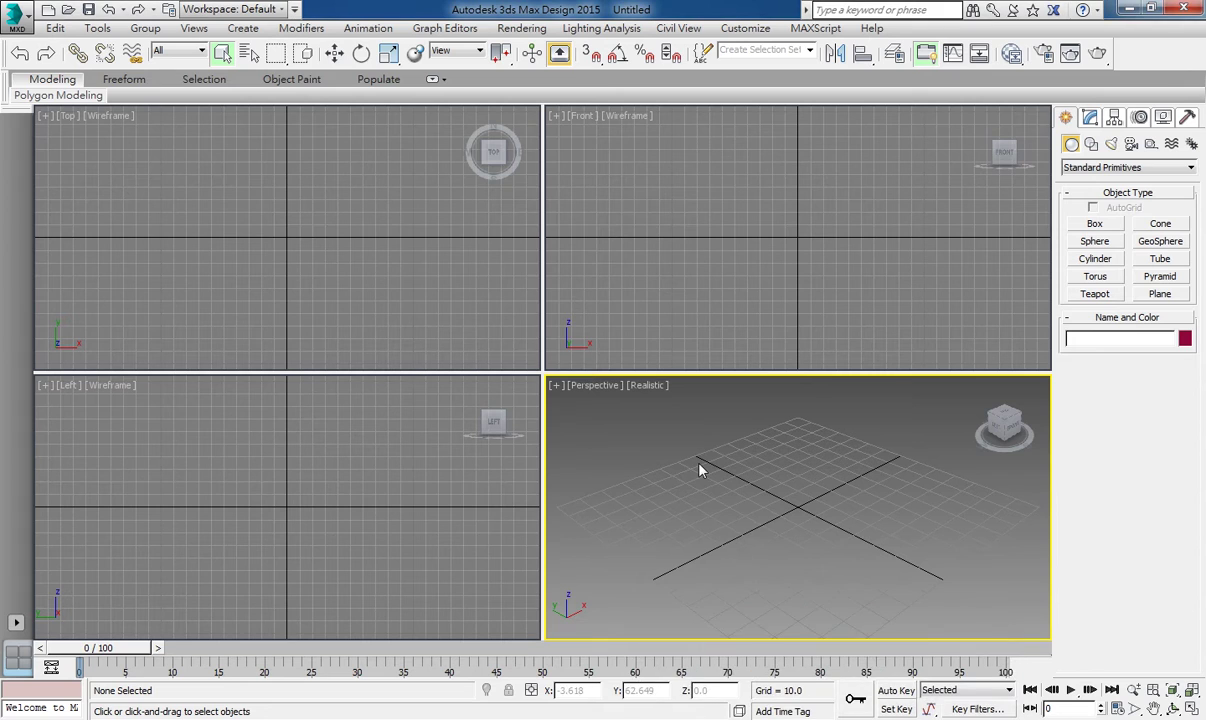
# Step: Create Box001 at 22.438 × 20.006 × 35.948 in a maximized Perspective view
pyautogui.hotkey('alt', 'w')
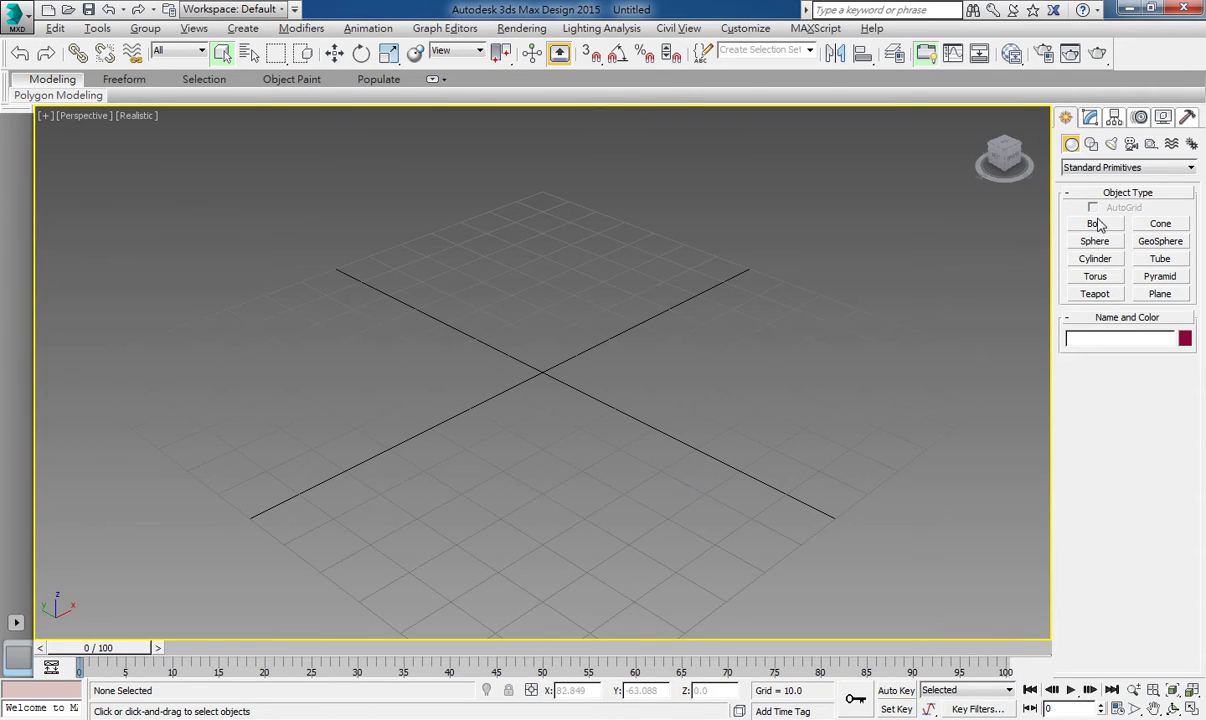
pyautogui.click(1098, 224)
pyautogui.moveTo(470, 369); pyautogui.dragTo(622, 369)
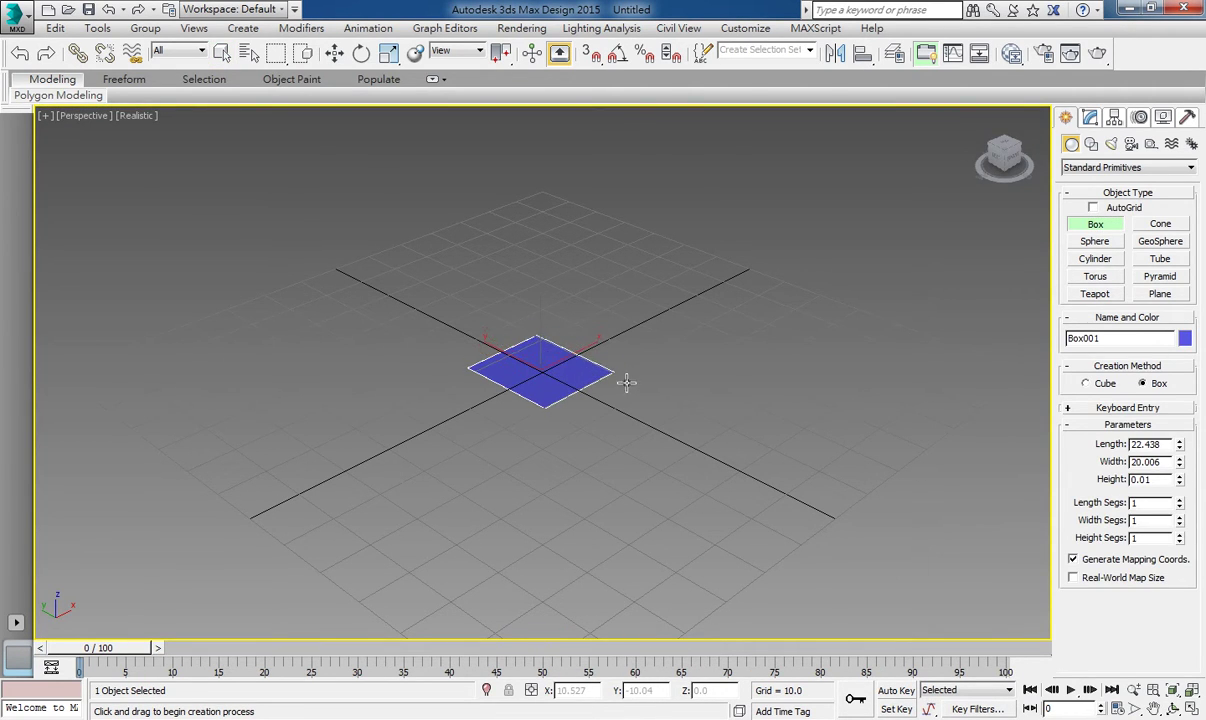
pyautogui.click(608, 210)
pyautogui.rightClick(606, 320)
pyautogui.moveTo(608, 328); pyautogui.dragTo(560, 418, button='middle')
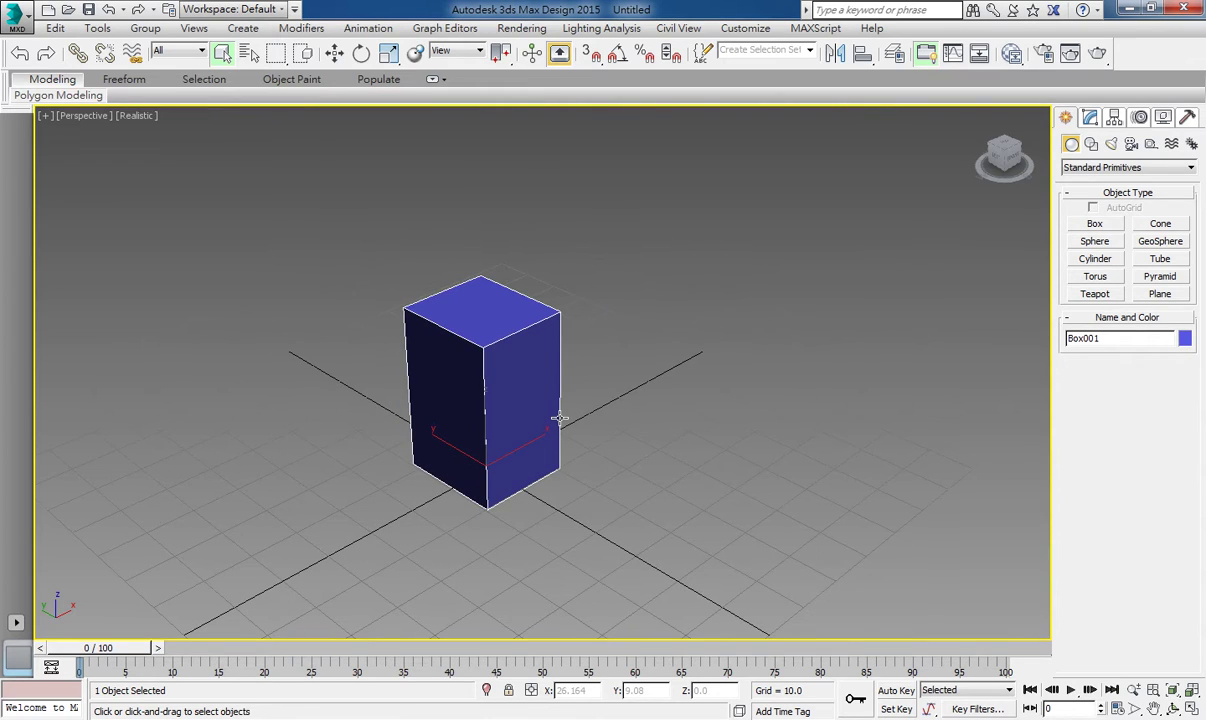
pyautogui.click(1090, 118)
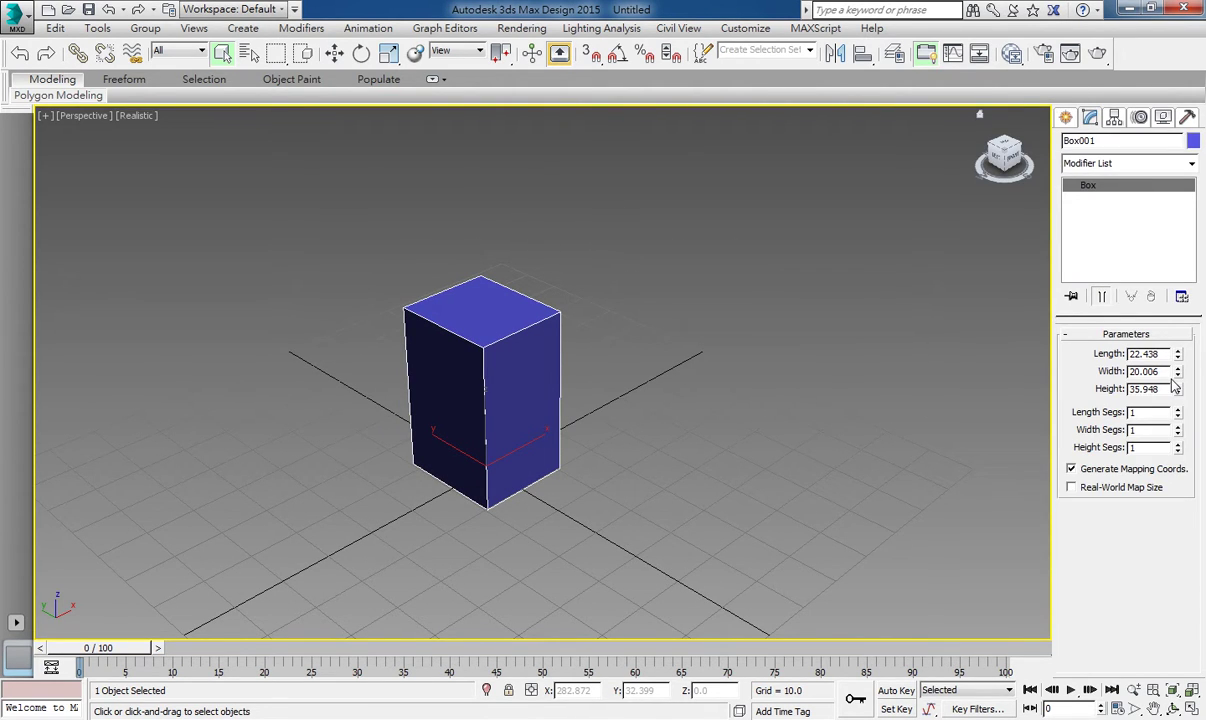
# Step: Apply a Taper modifier to Box001 with Amount -0.14 and Curve 1.89
pyautogui.click(1194, 162)
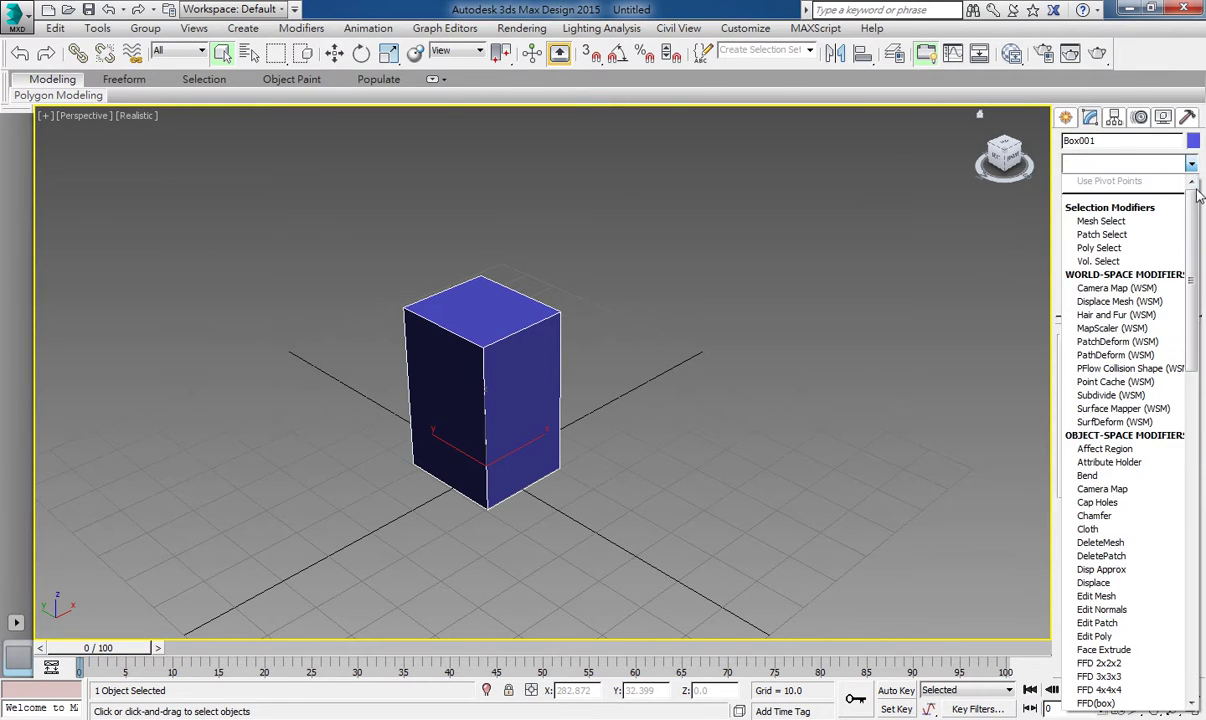
pyautogui.moveTo(1191, 195); pyautogui.dragTo(1204, 520)
pyautogui.scroll(-2, 1150, 540)
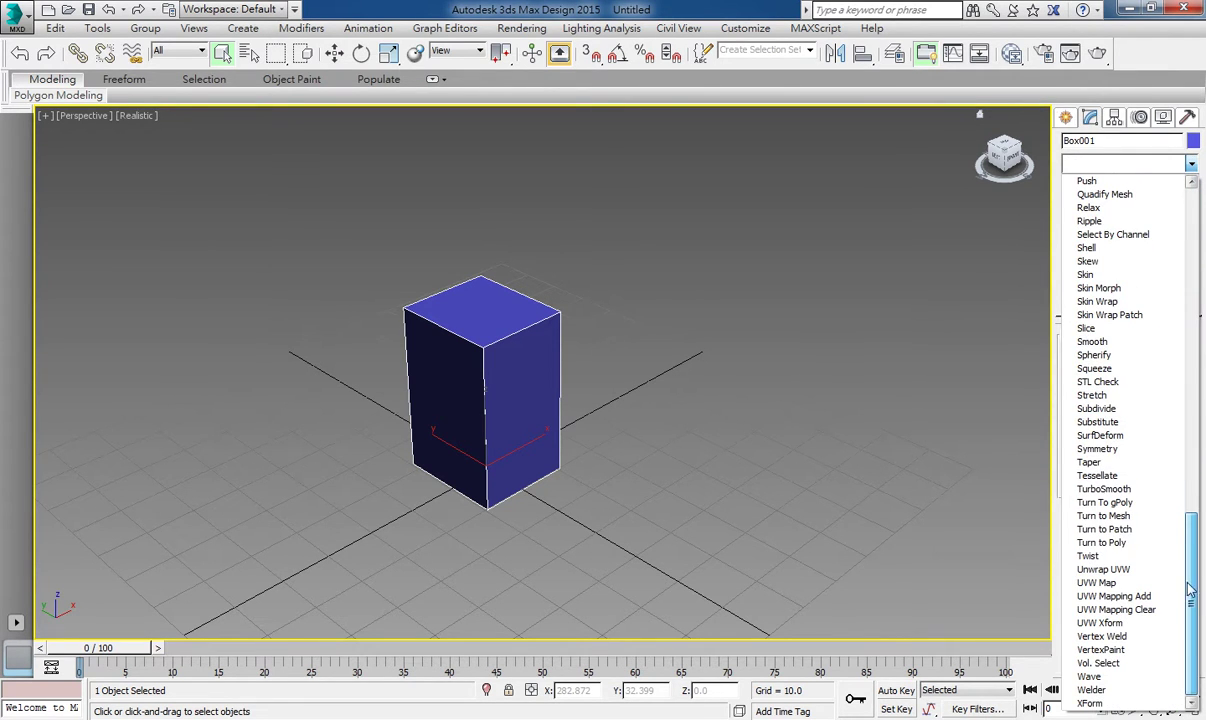
pyautogui.click(1090, 463)
pyautogui.scroll(1, 693, 411)
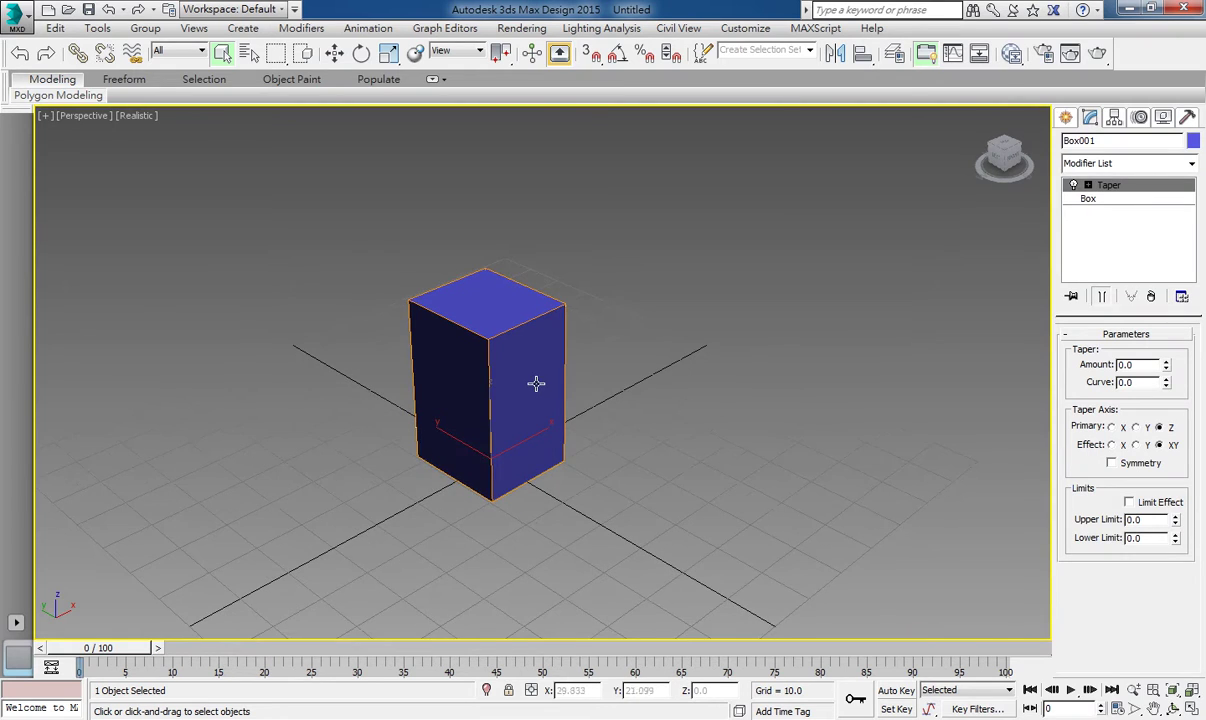
pyautogui.scroll(1, 545, 385)
pyautogui.scroll(1, 590, 378)
pyautogui.scroll(1, 650, 385)
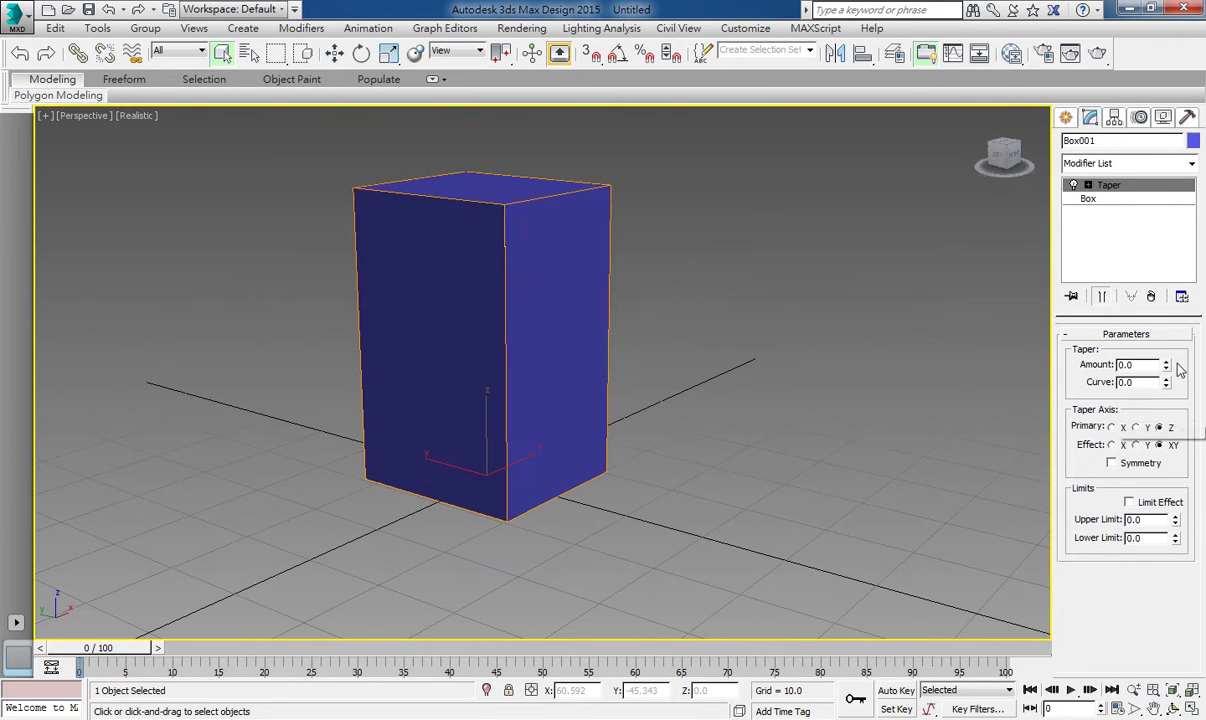
pyautogui.moveTo(1166, 362)
pyautogui.mouseDown()
pyautogui.moveTo(1173, 350)
pyautogui.moveTo(1140, 468)
pyautogui.moveTo(1076, 435)
pyautogui.moveTo(1083, 339)
pyautogui.moveTo(1166, 335)
pyautogui.moveTo(1167, 385)
pyautogui.moveTo(1100, 360)
pyautogui.mouseUp()
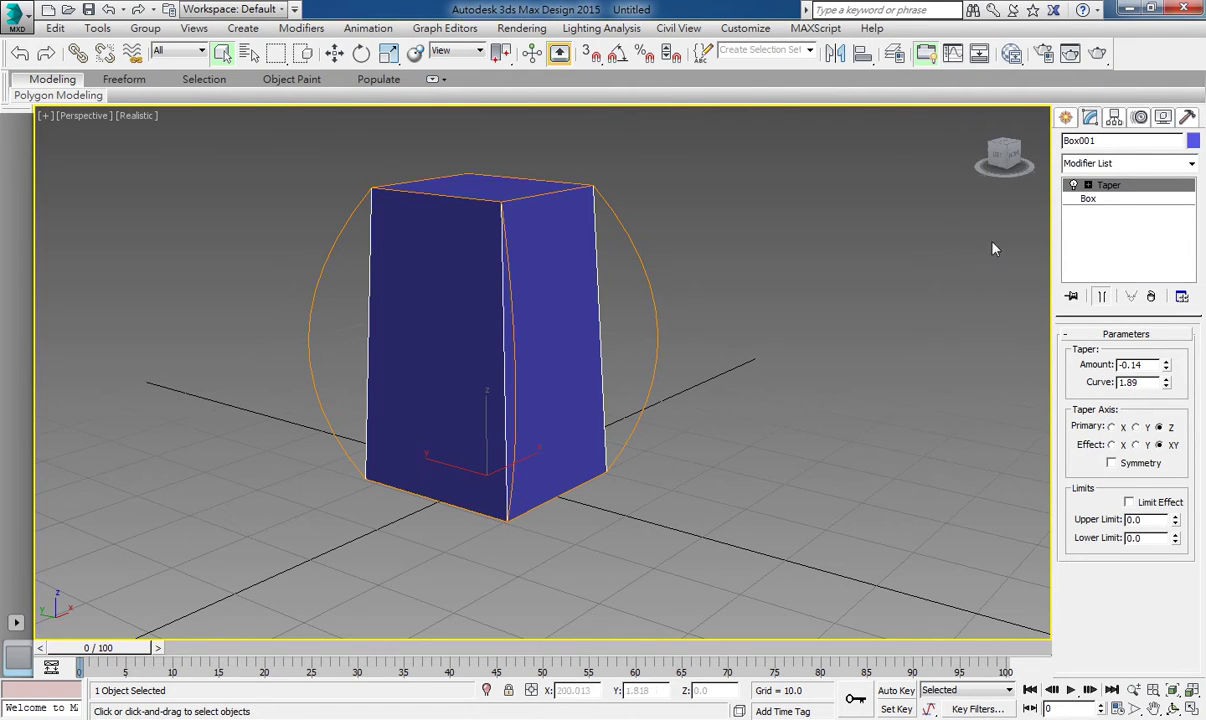
# Step: Set Box001's Height Segs to 10 and its Taper to Amount -0.44, Curve 2.0
pyautogui.click(1117, 203)
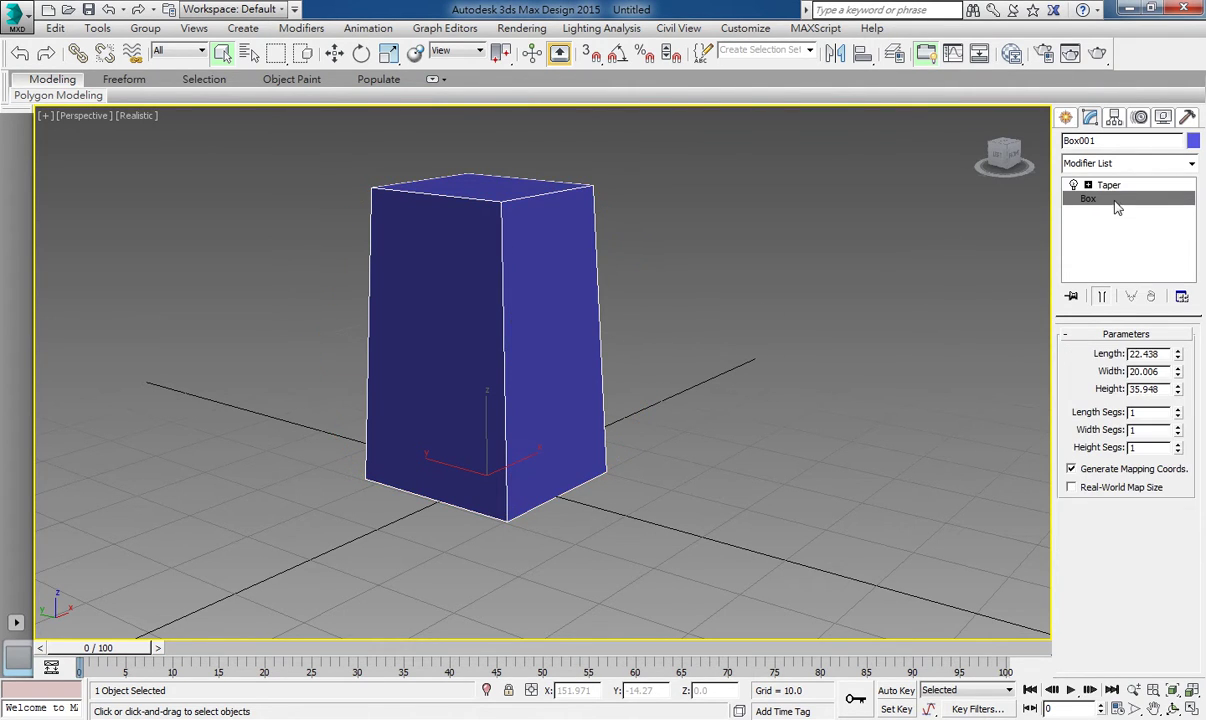
pyautogui.moveTo(1180, 450)
pyautogui.mouseDown()
pyautogui.moveTo(1178, 420)
pyautogui.moveTo(1176, 708)
pyautogui.moveTo(1126, 402)
pyautogui.moveTo(1149, 324)
pyautogui.moveTo(1149, 390)
pyautogui.mouseUp()
pyautogui.click(1126, 185)
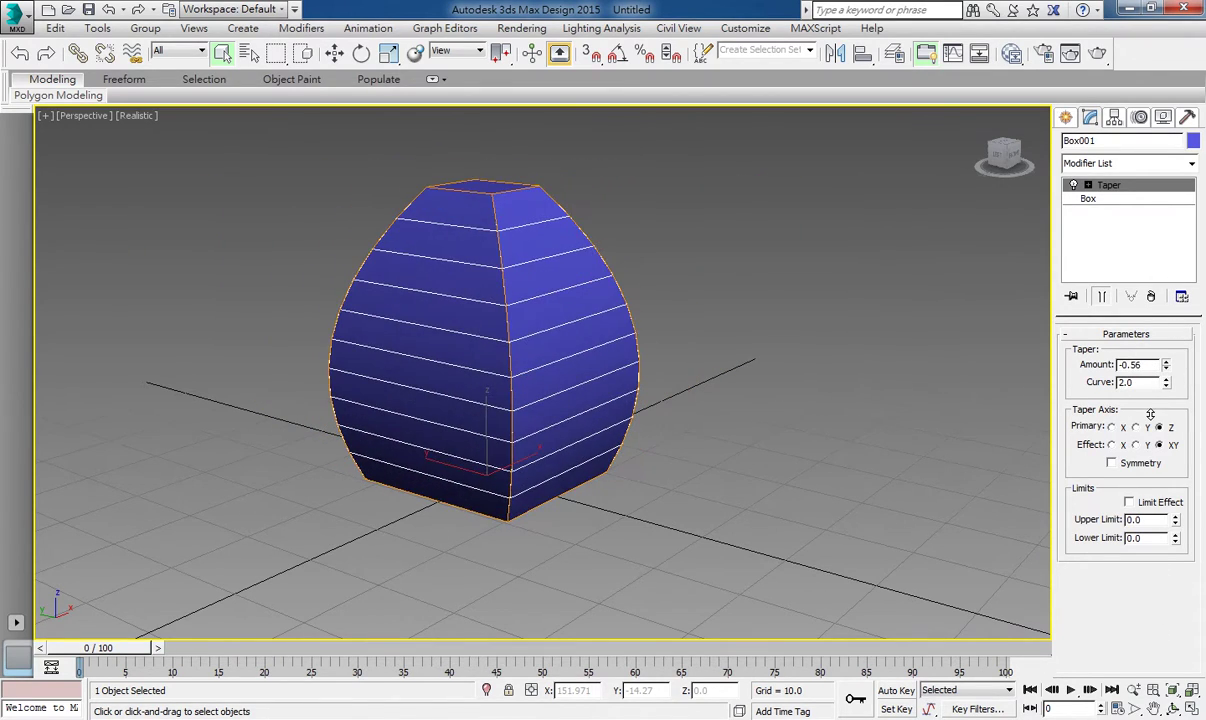
pyautogui.scroll(-2, 627, 406)
pyautogui.scroll(-2, 569, 332)
pyautogui.moveTo(624, 381)
pyautogui.keyDown('alt'); pyautogui.mouseDown(button='middle')
pyautogui.moveTo(503, 457)
pyautogui.moveTo(635, 422)
pyautogui.mouseUp(button='middle'); pyautogui.keyUp('alt')
pyautogui.keyDown('alt'); pyautogui.moveTo(559, 411); pyautogui.dragTo(505, 391, button='middle'); pyautogui.keyUp('alt')
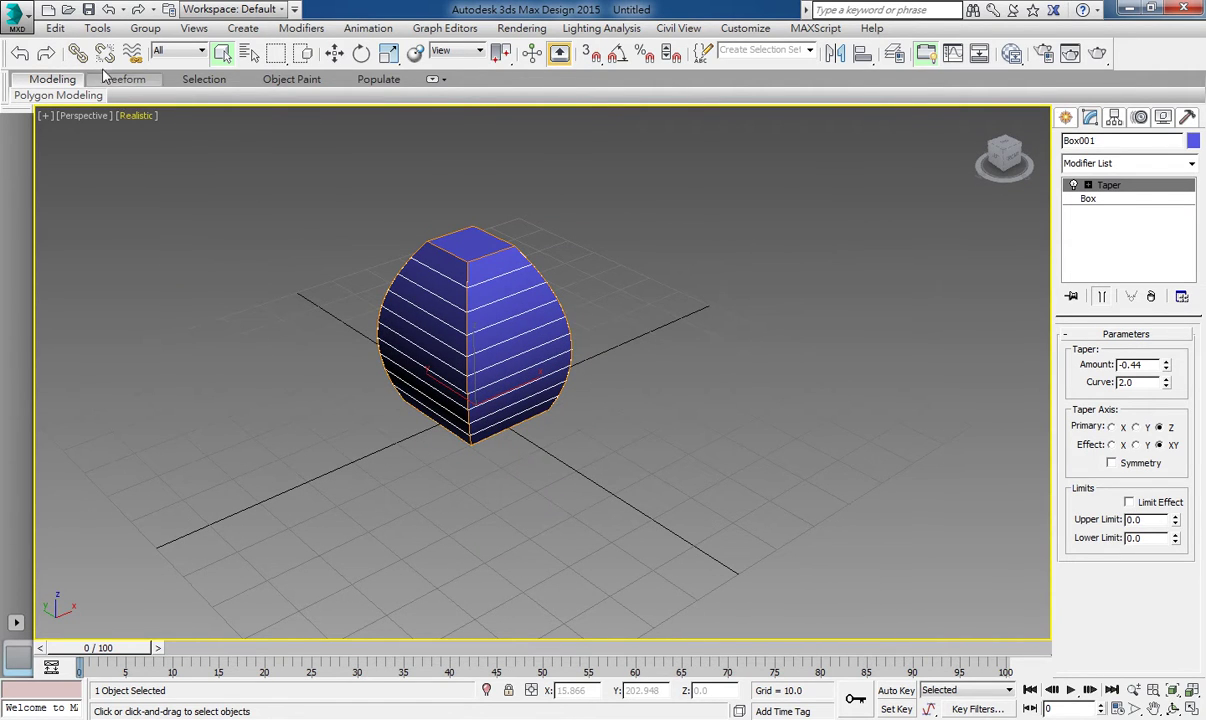
# Step: Open MAX06-c2-Taper-練習-屋頂-ok.max from the MAX06 folder without saving the current scene
pyautogui.click(66, 9)
pyautogui.click(580, 393)
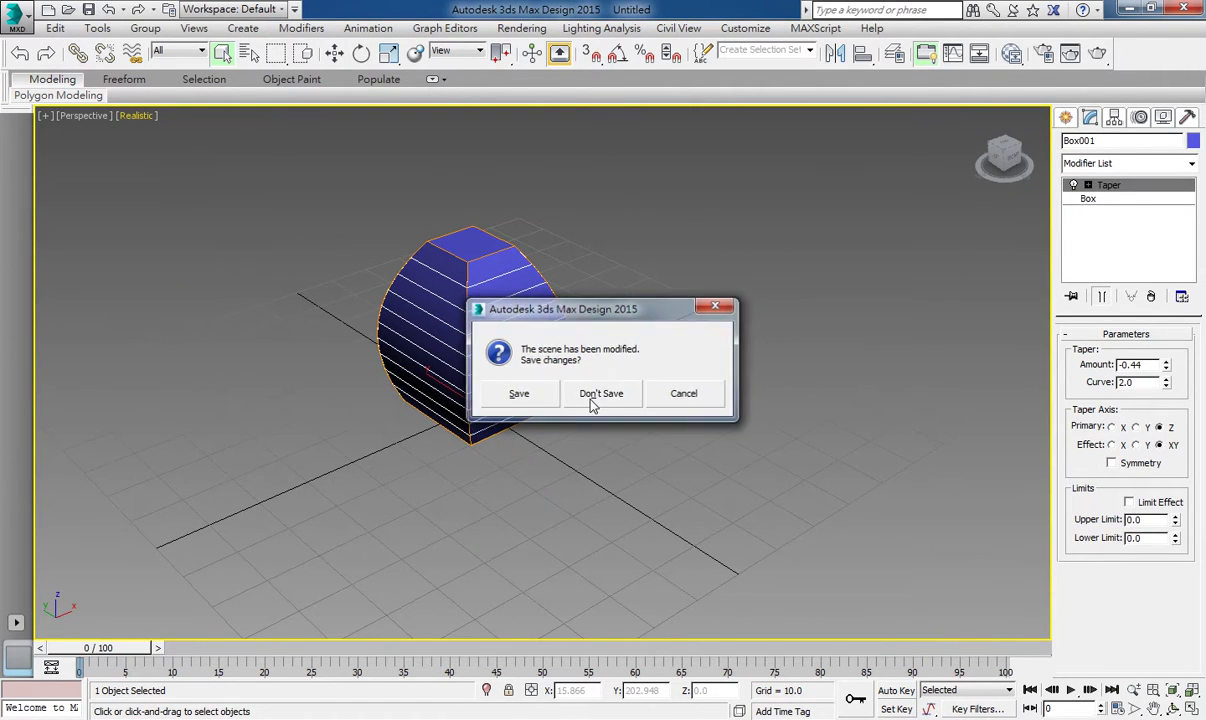
pyautogui.click(241, 40)
pyautogui.click(212, 66)
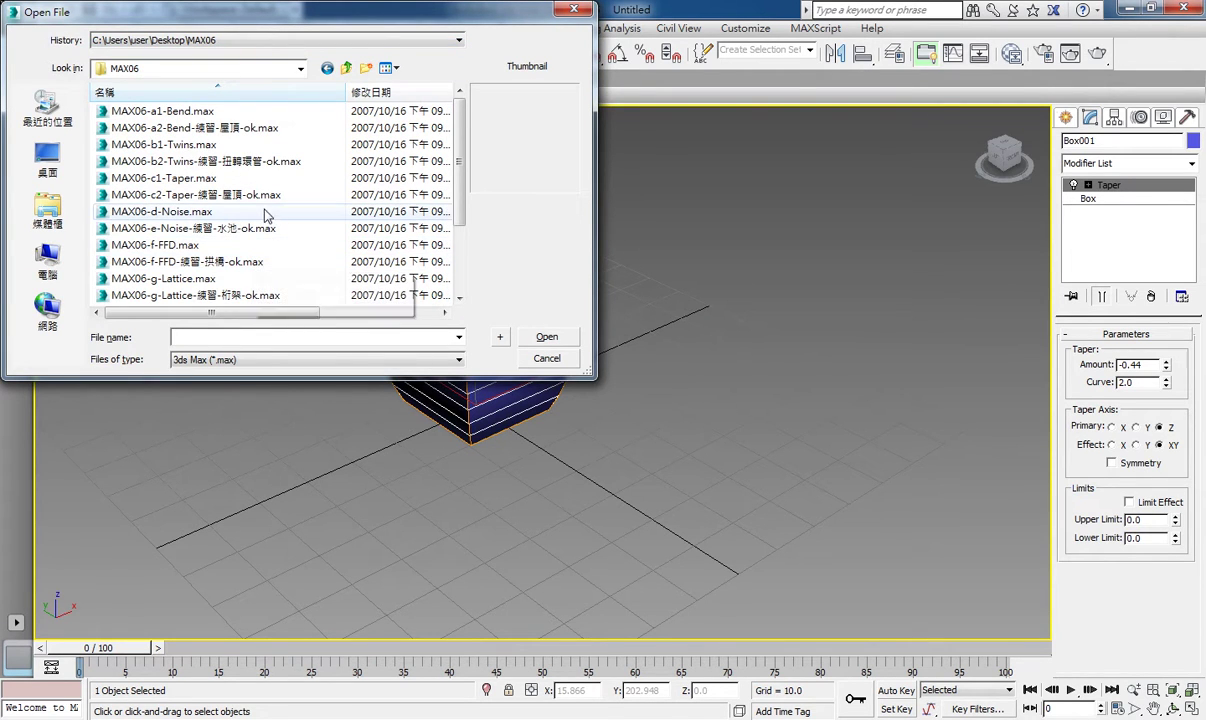
pyautogui.click(255, 195)
pyautogui.click(546, 338)
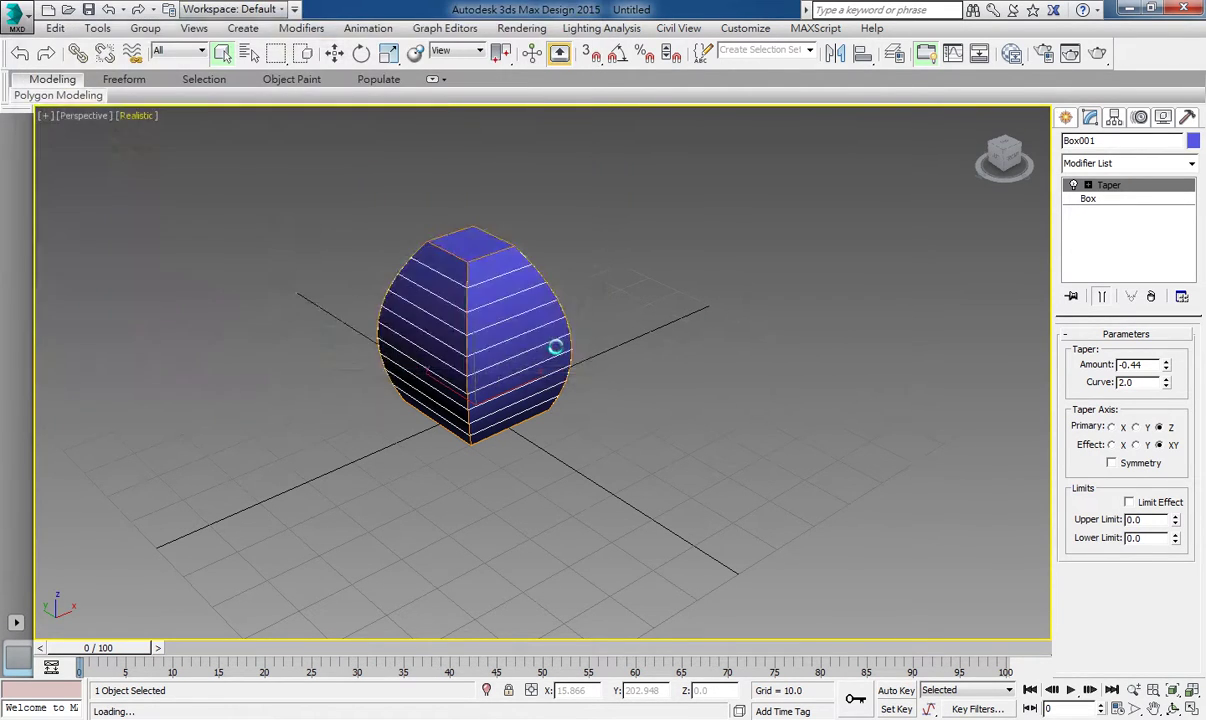
pyautogui.hotkey('alt', 'w')
pyautogui.moveTo(482, 460)
pyautogui.keyDown('alt'); pyautogui.mouseDown(button='middle')
pyautogui.moveTo(482, 369)
pyautogui.moveTo(522, 413)
pyautogui.moveTo(498, 426)
pyautogui.moveTo(518, 336)
pyautogui.mouseUp(button='middle'); pyautogui.keyUp('alt')
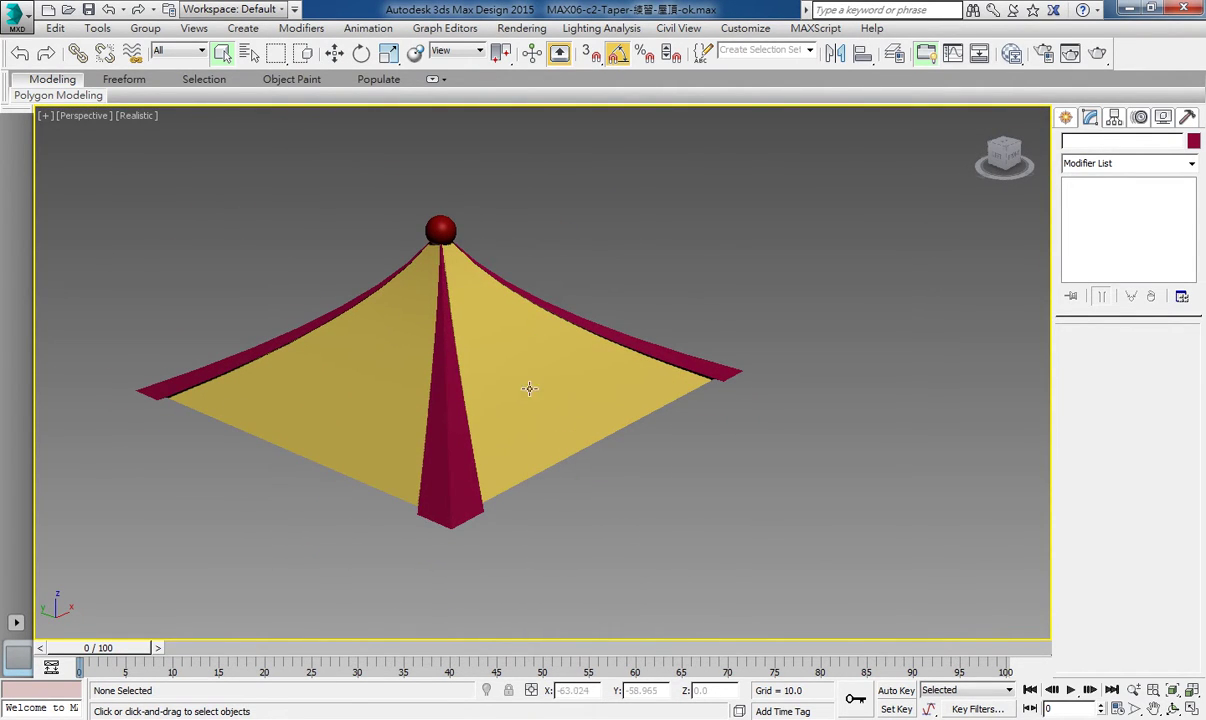
# Step: Turn off the Taper modifier on all eight roof pieces, leaving straight box walls
pyautogui.moveTo(783, 518); pyautogui.dragTo(153, 264)
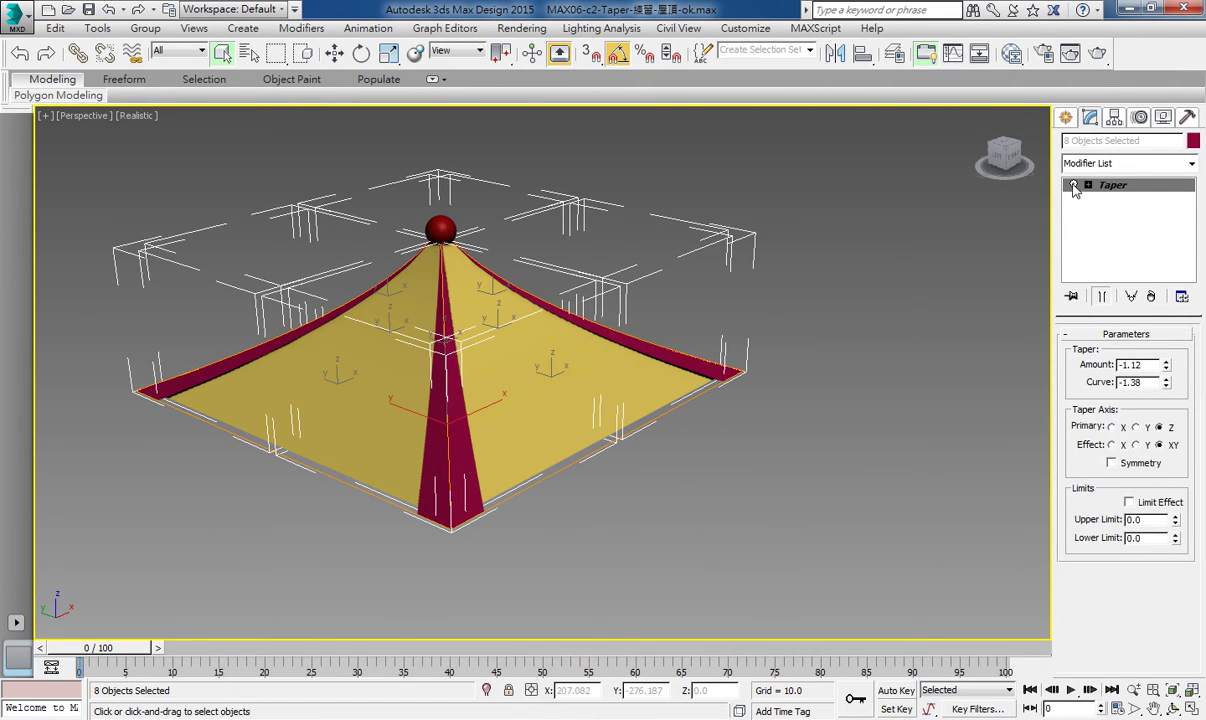
pyautogui.click(1073, 186)
pyautogui.click(772, 350)
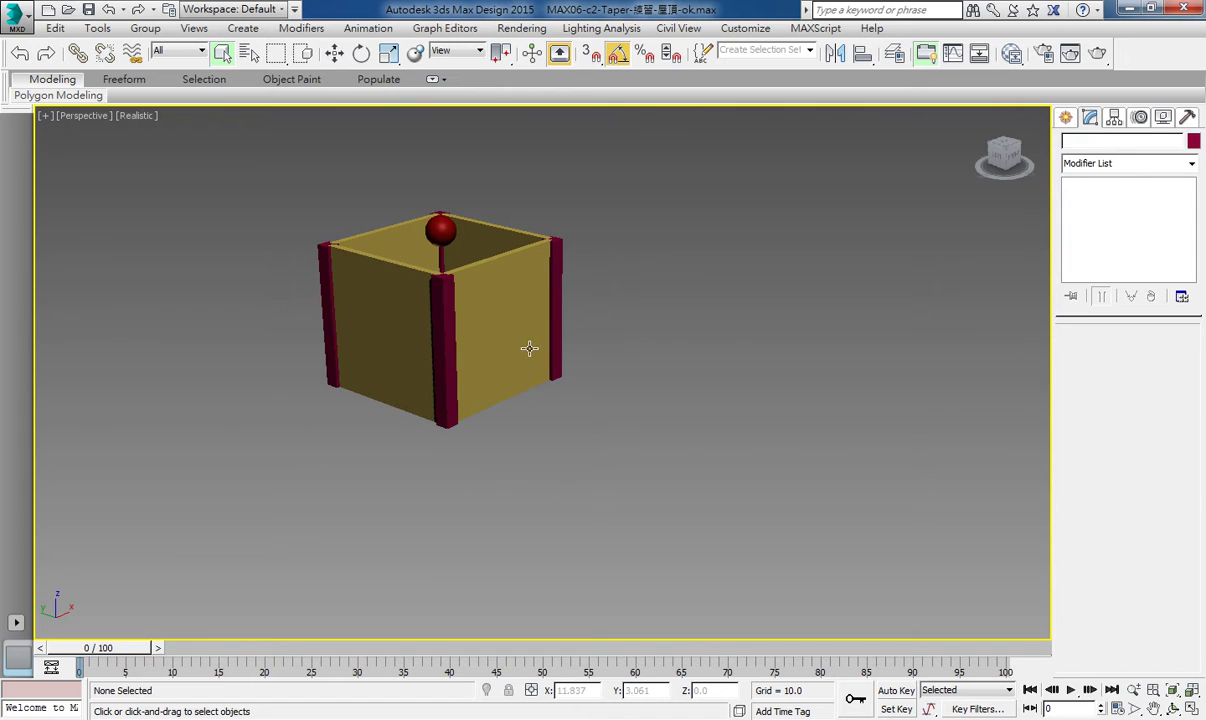
pyautogui.click(530, 347)
pyautogui.keyDown('alt'); pyautogui.moveTo(627, 360); pyautogui.dragTo(557, 446, button='middle'); pyautogui.keyUp('alt')
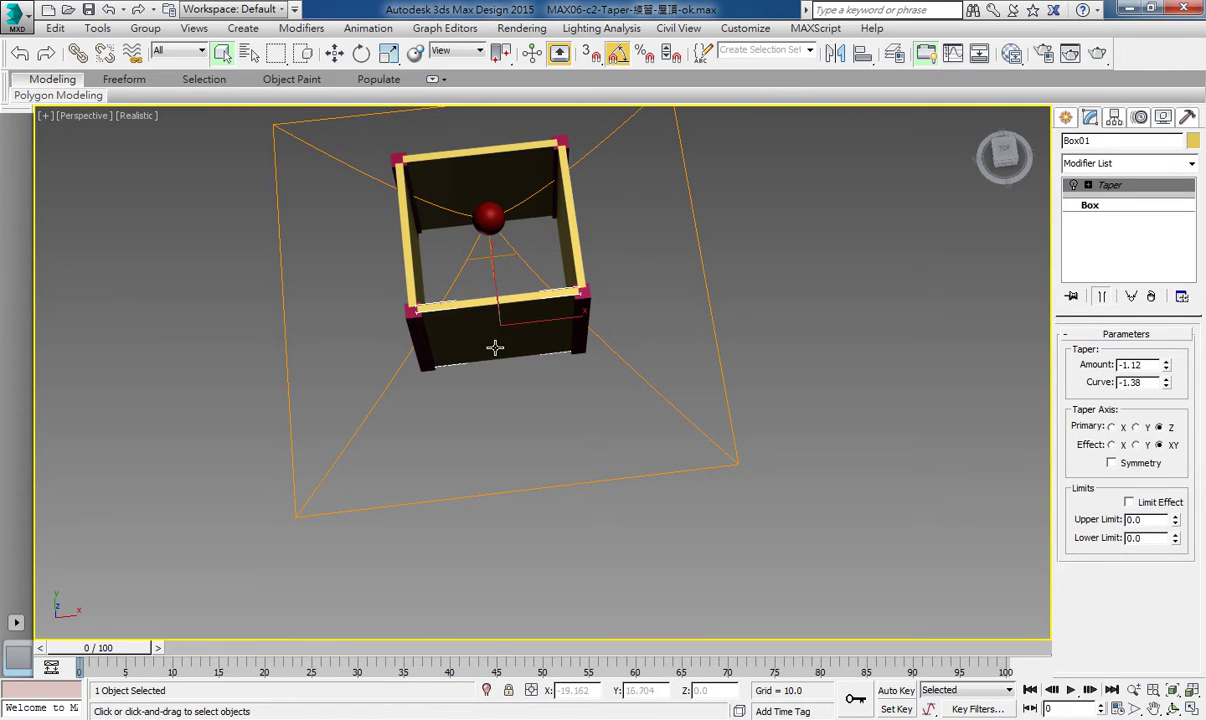
pyautogui.keyDown('alt'); pyautogui.moveTo(495, 347); pyautogui.dragTo(514, 303, button='middle'); pyautogui.keyUp('alt')
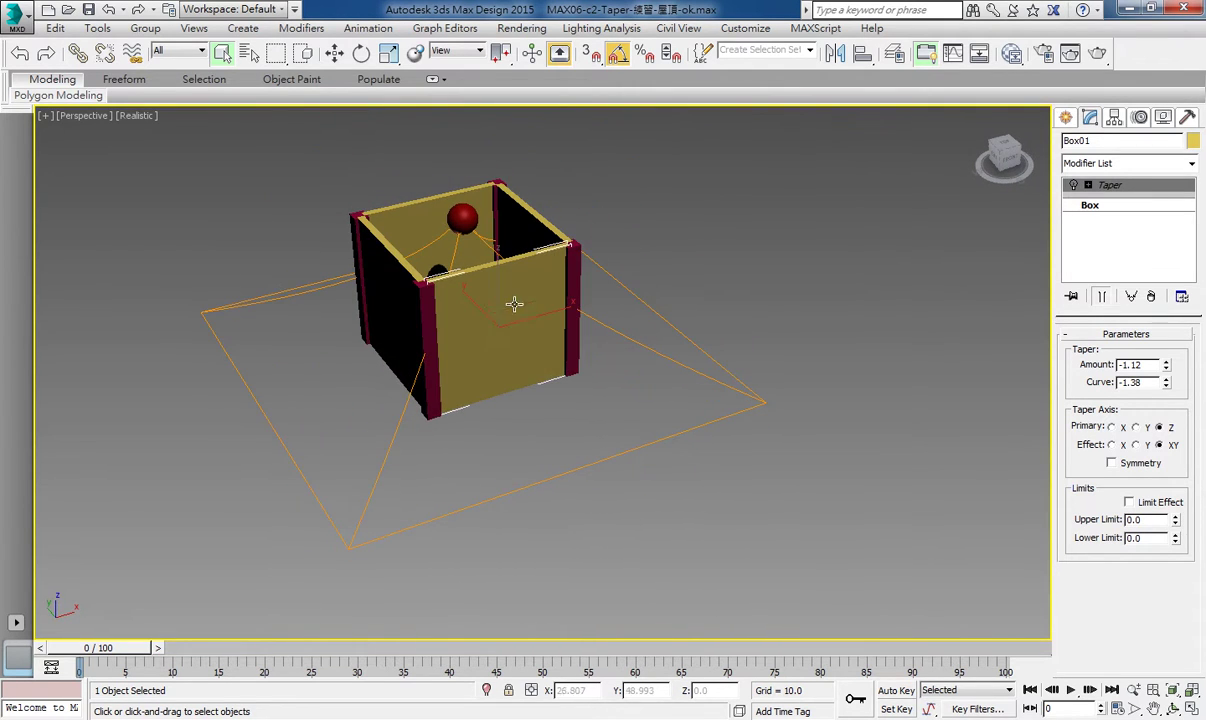
pyautogui.click(14, 14)
pyautogui.click(757, 522)
pyautogui.moveTo(196, 317); pyautogui.dragTo(173, 265)
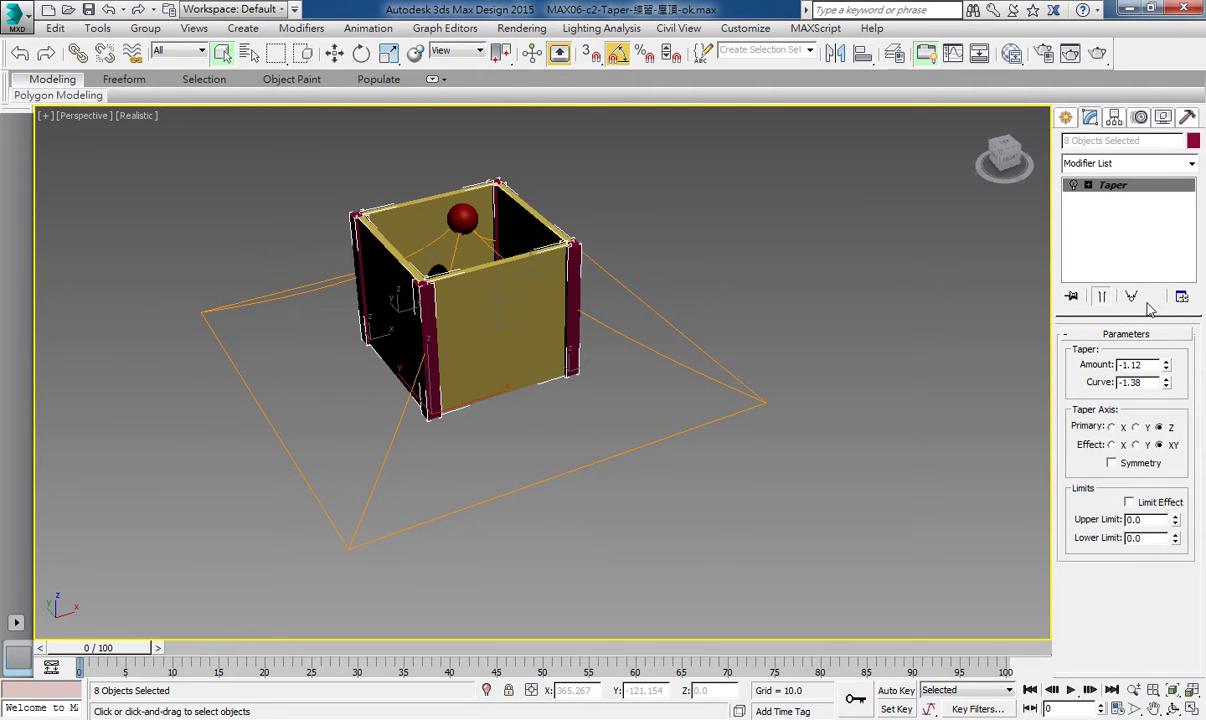
pyautogui.click(790, 301)
pyautogui.click(484, 224)
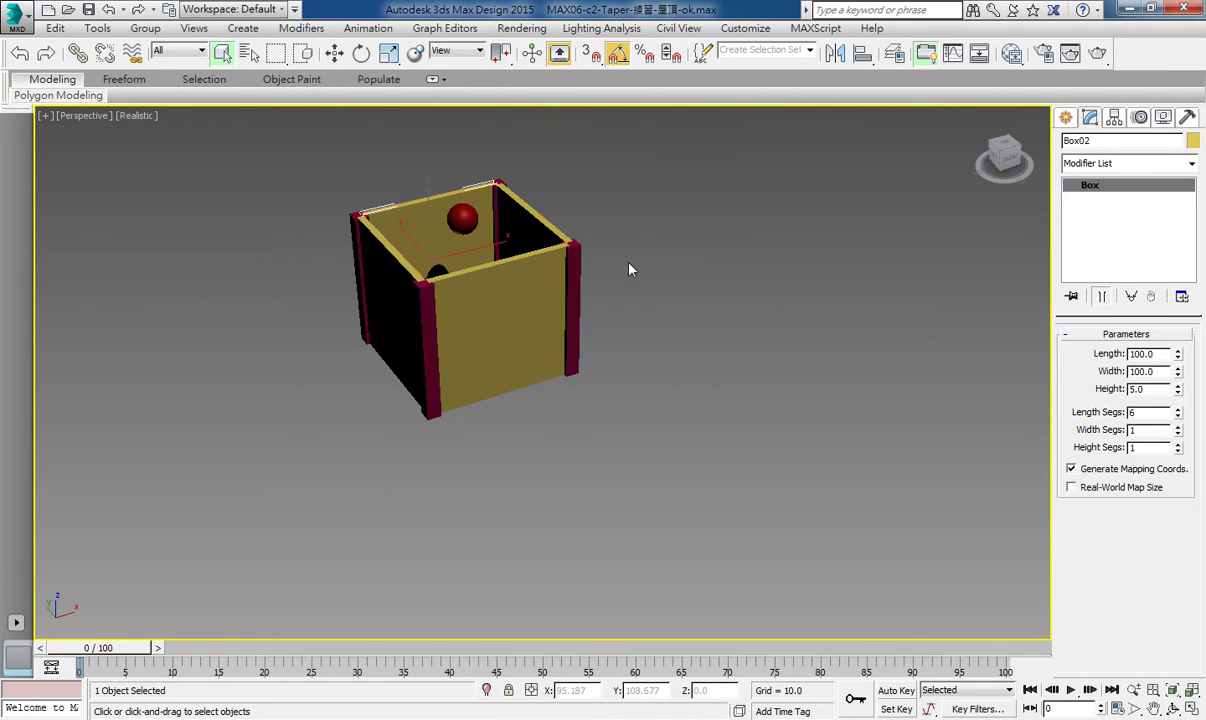
pyautogui.keyDown('alt'); pyautogui.moveTo(603, 352); pyautogui.dragTo(603, 323, button='middle'); pyautogui.keyUp('alt')
# Step: Delete the red sphere on top and inspect the remaining eight wall pieces
pyautogui.click(477, 191)
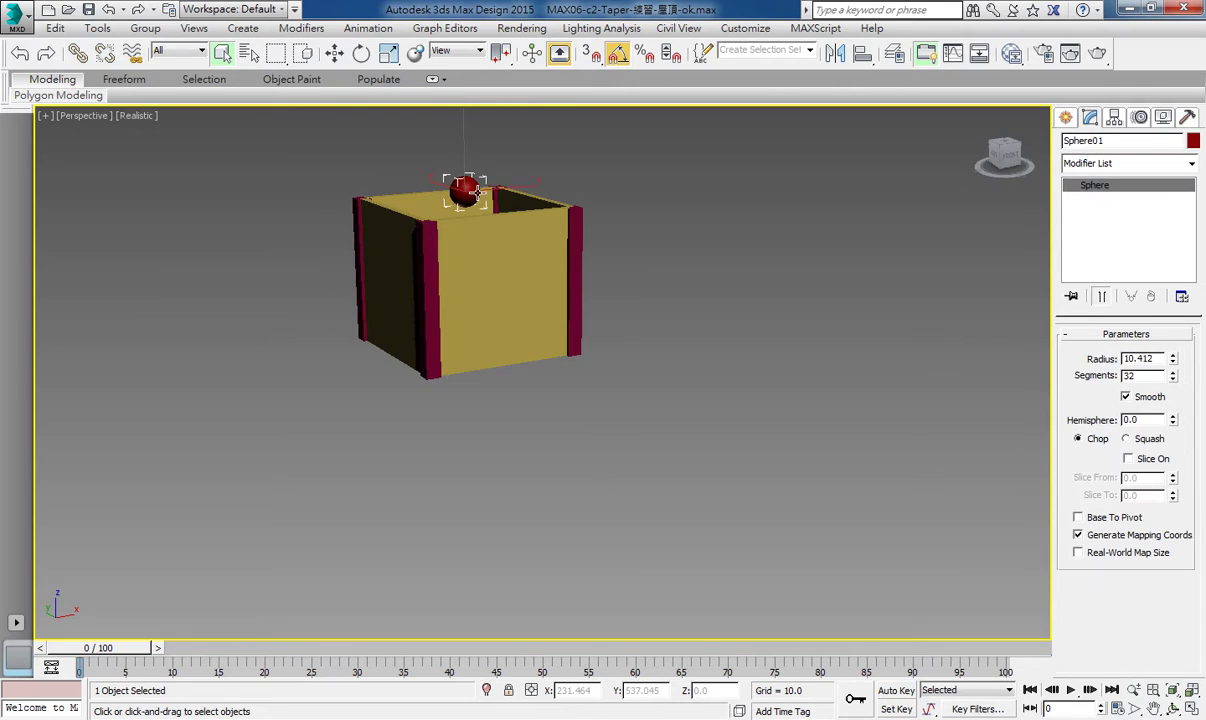
pyautogui.press('Delete')
pyautogui.keyDown('alt'); pyautogui.moveTo(606, 200); pyautogui.dragTo(676, 447, button='middle'); pyautogui.keyUp('alt')
pyautogui.moveTo(676, 447); pyautogui.dragTo(266, 269)
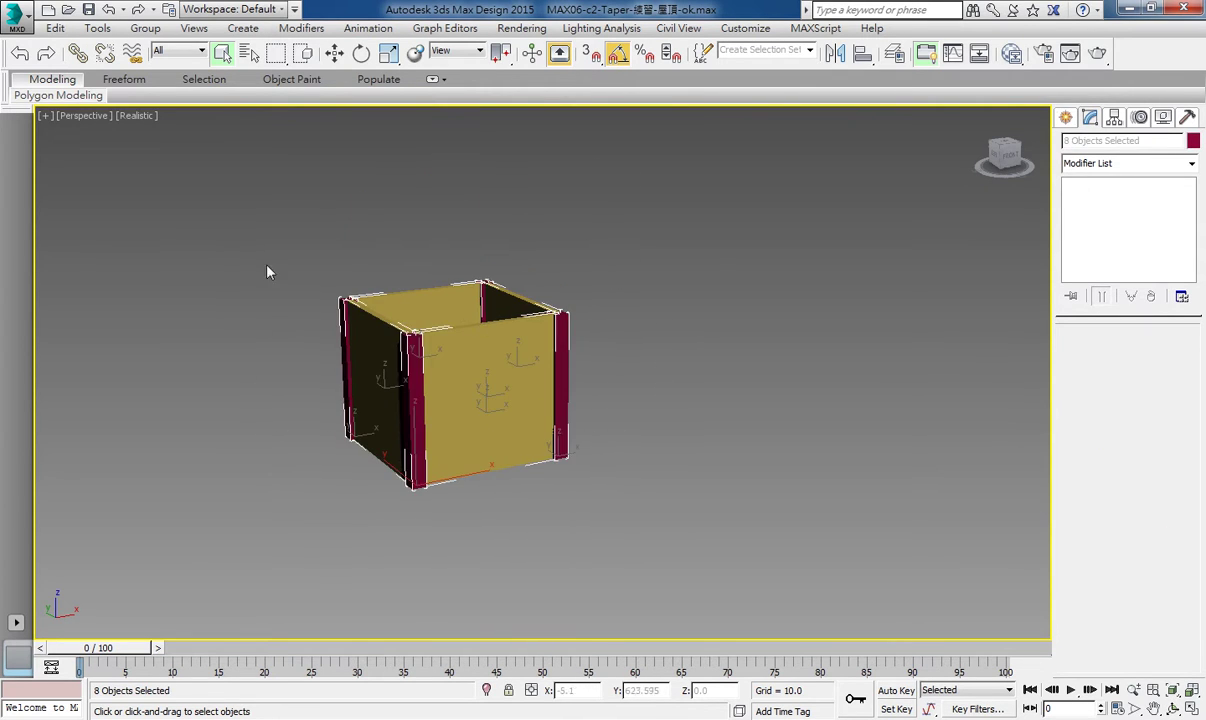
pyautogui.moveTo(266, 269)
pyautogui.keyDown('alt'); pyautogui.mouseDown(button='middle')
pyautogui.moveTo(628, 420)
pyautogui.moveTo(759, 382)
pyautogui.moveTo(530, 336)
pyautogui.mouseUp(button='middle'); pyautogui.keyUp('alt')
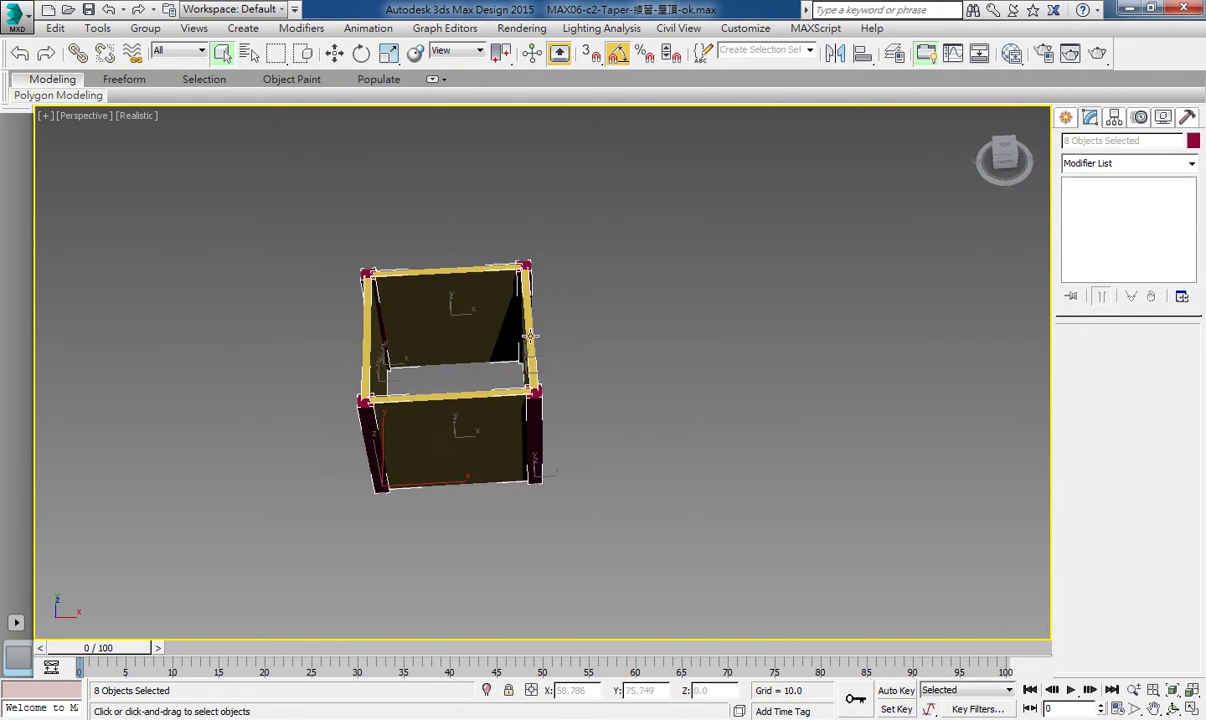
pyautogui.keyDown('alt'); pyautogui.moveTo(479, 431); pyautogui.dragTo(557, 240, button='middle'); pyautogui.keyUp('alt')
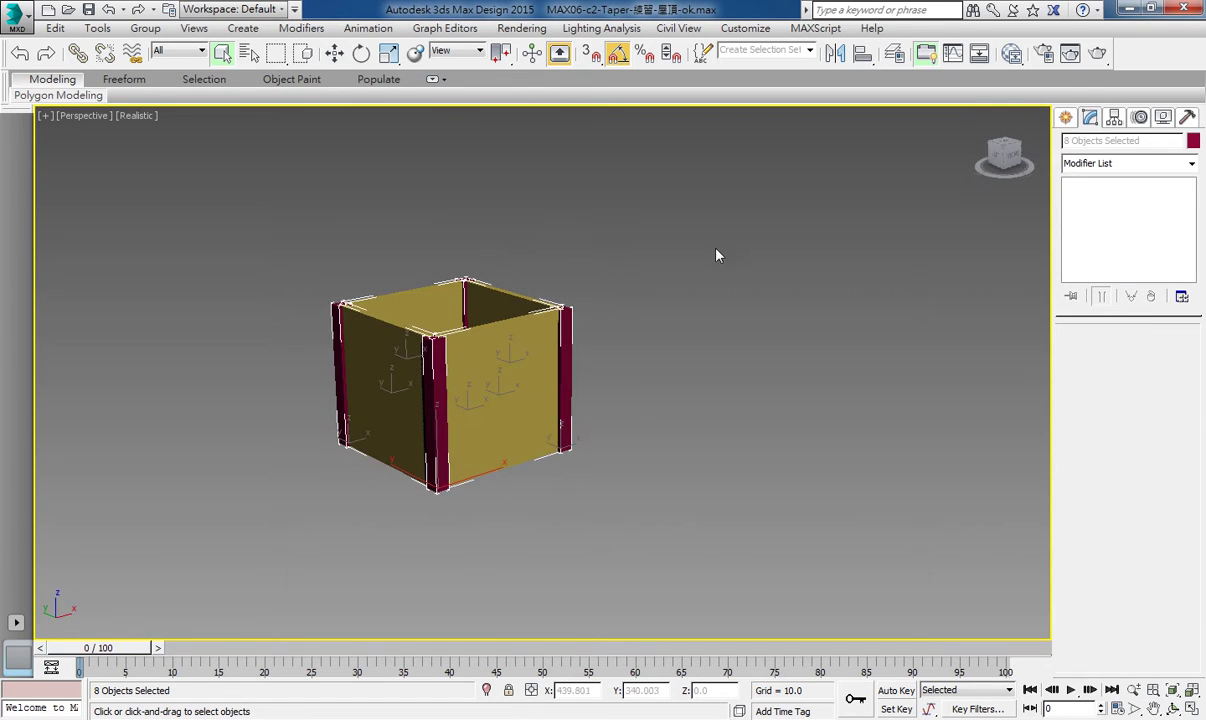
# Step: Add a new Taper to the eight pieces with Amount -0.62 and Curve -2.29
pyautogui.click(1162, 168)
pyautogui.scroll(-15, 1120, 450)
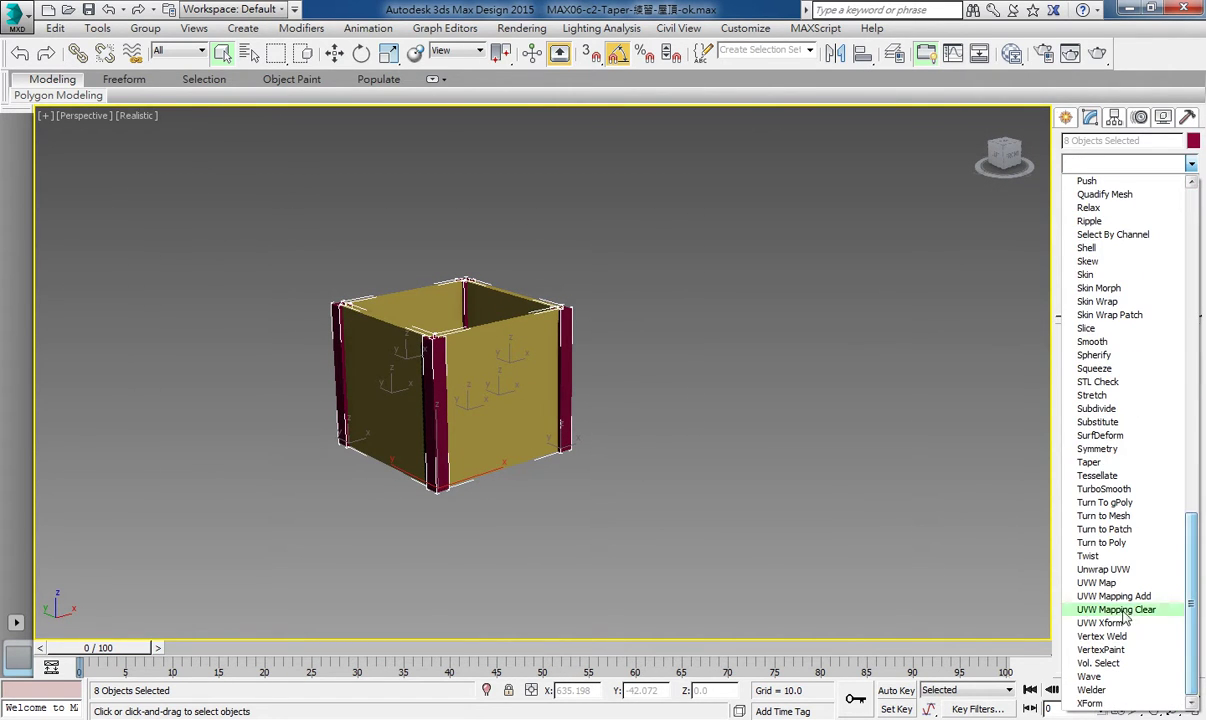
pyautogui.click(1090, 462)
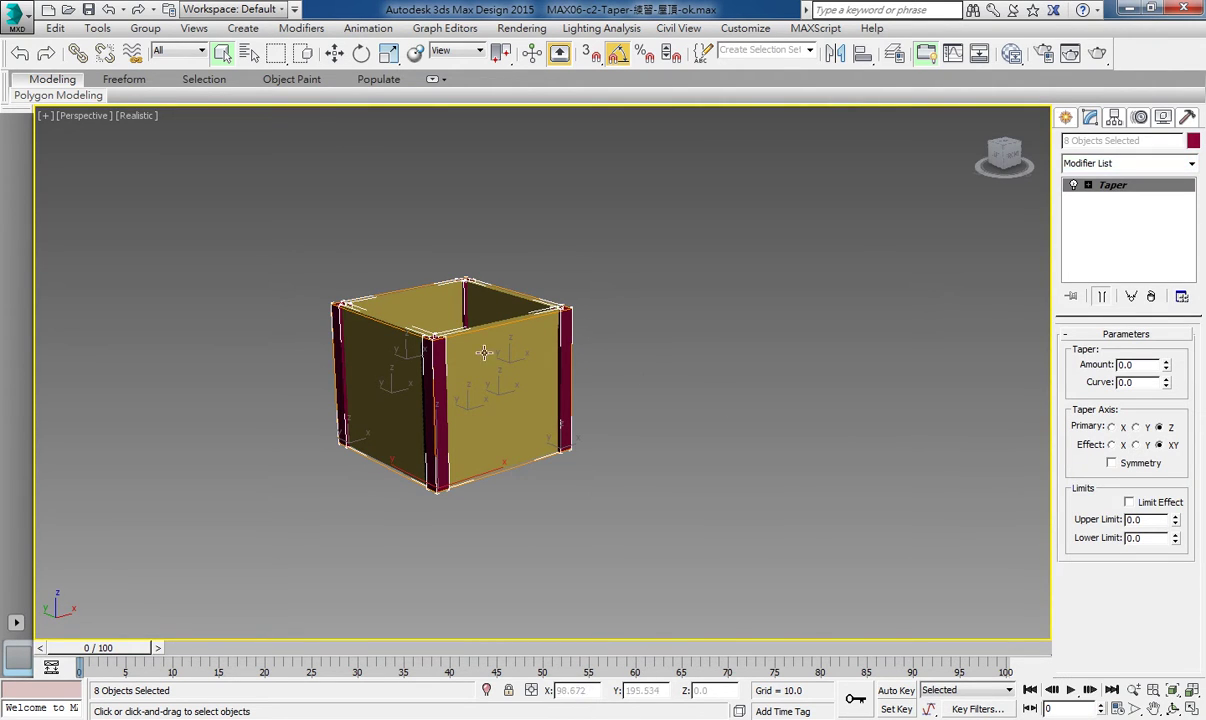
pyautogui.scroll(1, 505, 348)
pyautogui.scroll(3, 520, 345)
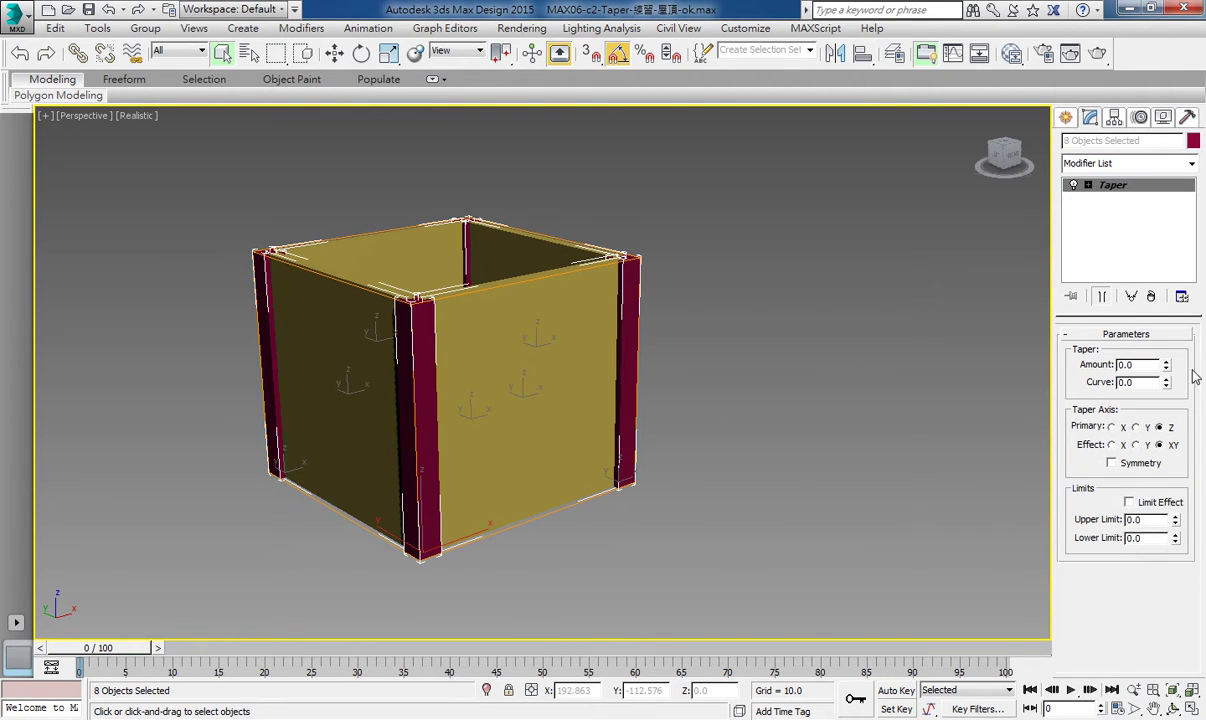
pyautogui.moveTo(1170, 370); pyautogui.dragTo(1175, 426)
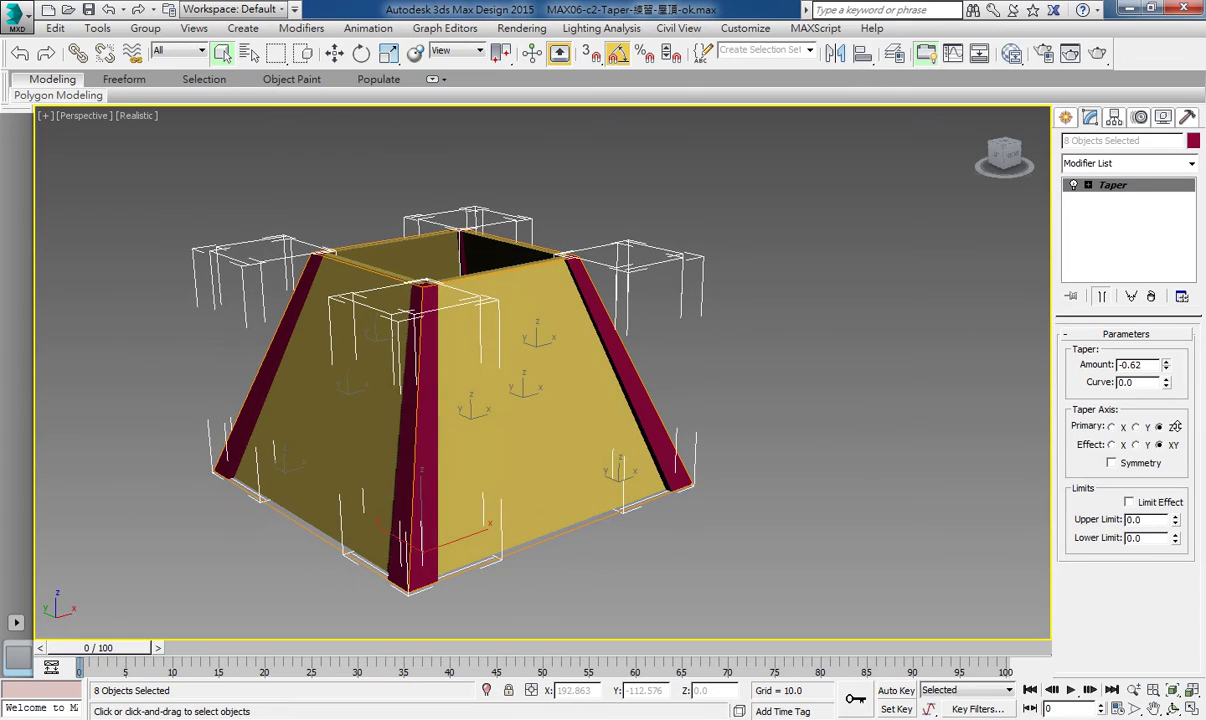
pyautogui.moveTo(1166, 385); pyautogui.dragTo(1166, 330)
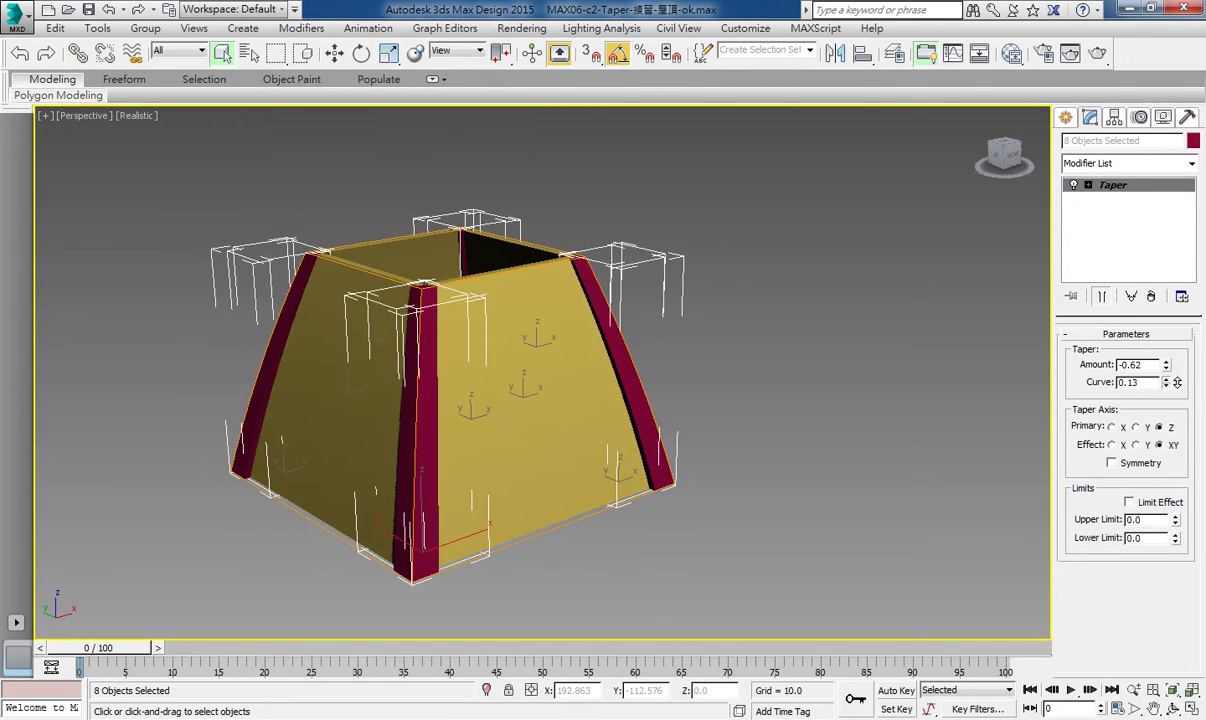
pyautogui.moveTo(1166, 382); pyautogui.dragTo(1173, 600)
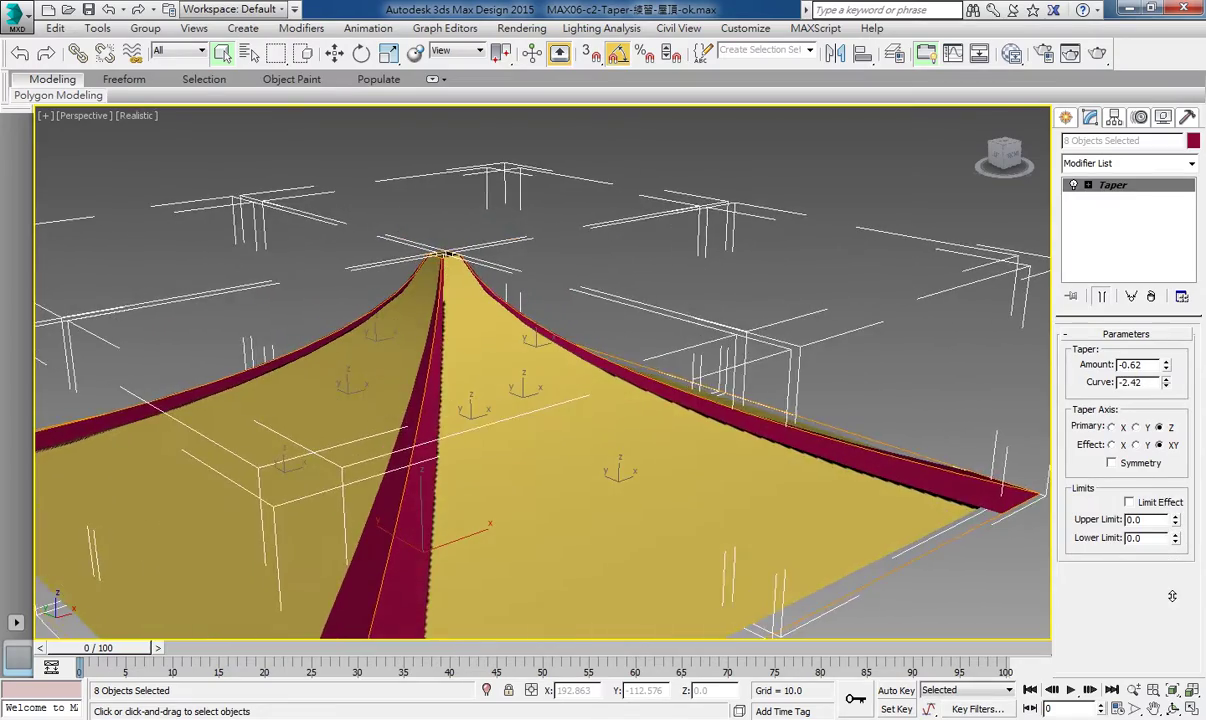
pyautogui.write('-2.29')
pyautogui.scroll(-3, 310, 345)
pyautogui.moveTo(310, 345)
pyautogui.keyDown('alt'); pyautogui.mouseDown(button='middle')
pyautogui.moveTo(452, 437)
pyautogui.moveTo(498, 289)
pyautogui.moveTo(525, 329)
pyautogui.moveTo(511, 345)
pyautogui.mouseUp(button='middle'); pyautogui.keyUp('alt')
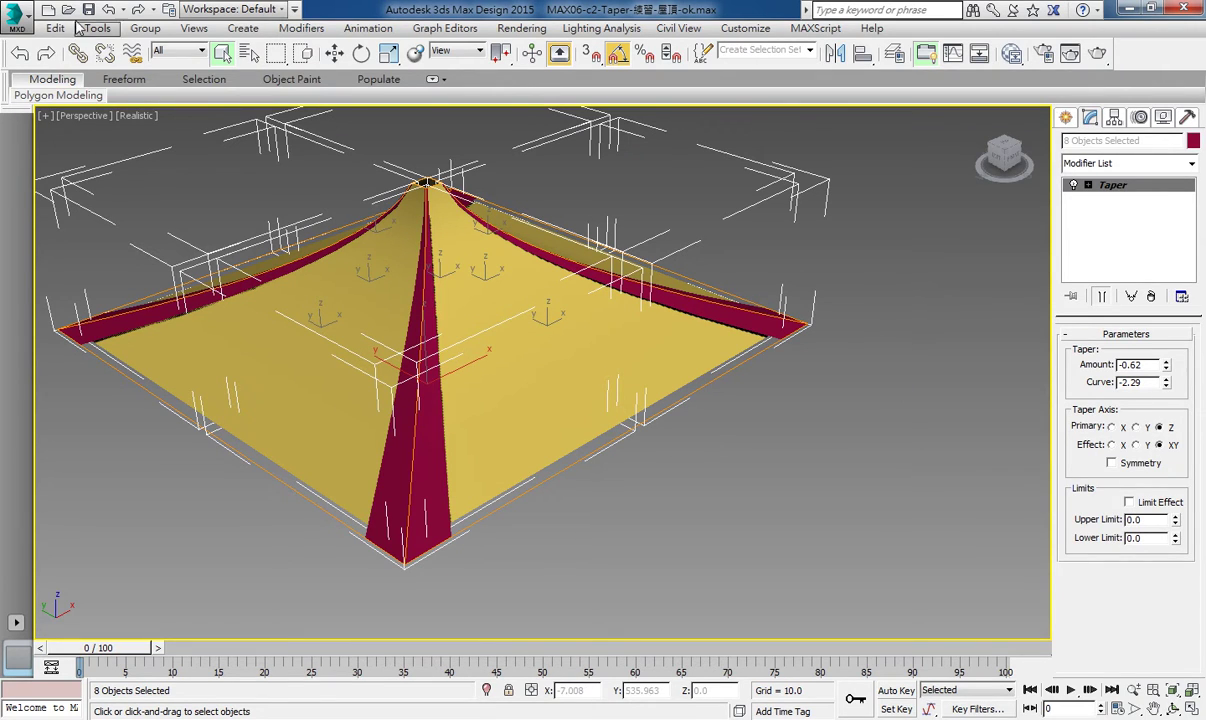
# Step: Reset 3ds Max to an empty scene without saving changes
pyautogui.click(17, 17)
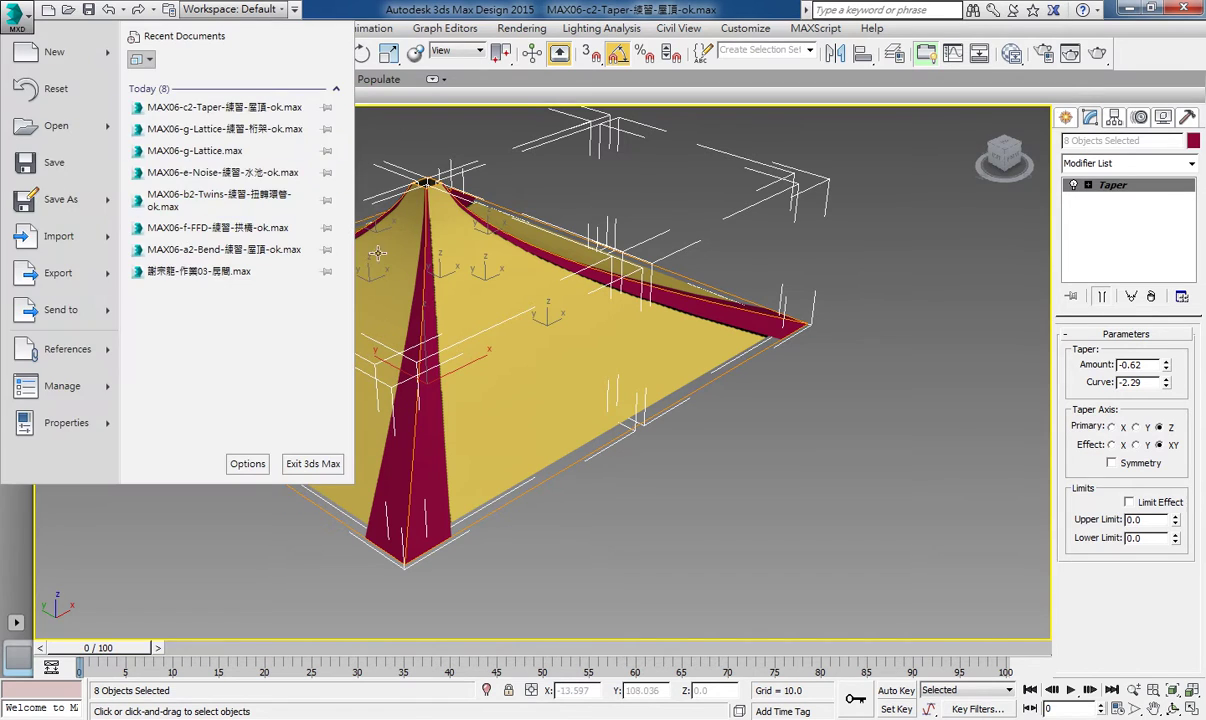
pyautogui.click(45, 84)
pyautogui.click(600, 393)
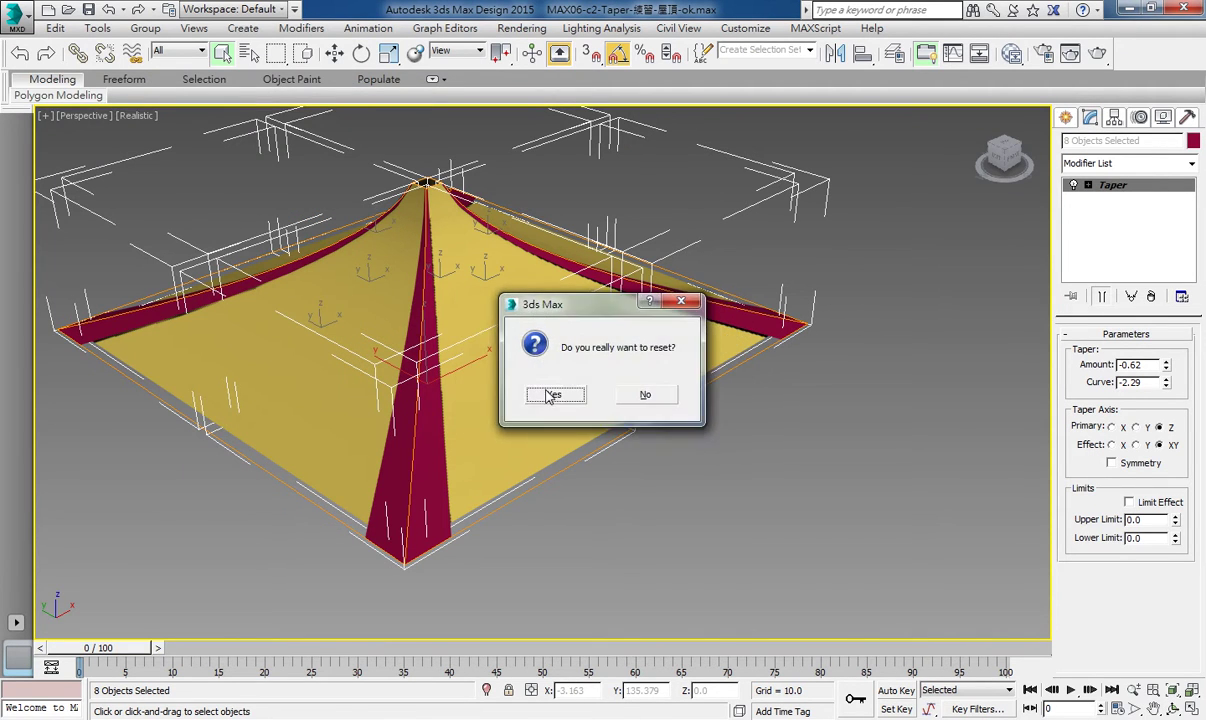
pyautogui.click(552, 394)
# Step: Create a tall box, Box001, in a maximized Perspective view
pyautogui.click(1095, 224)
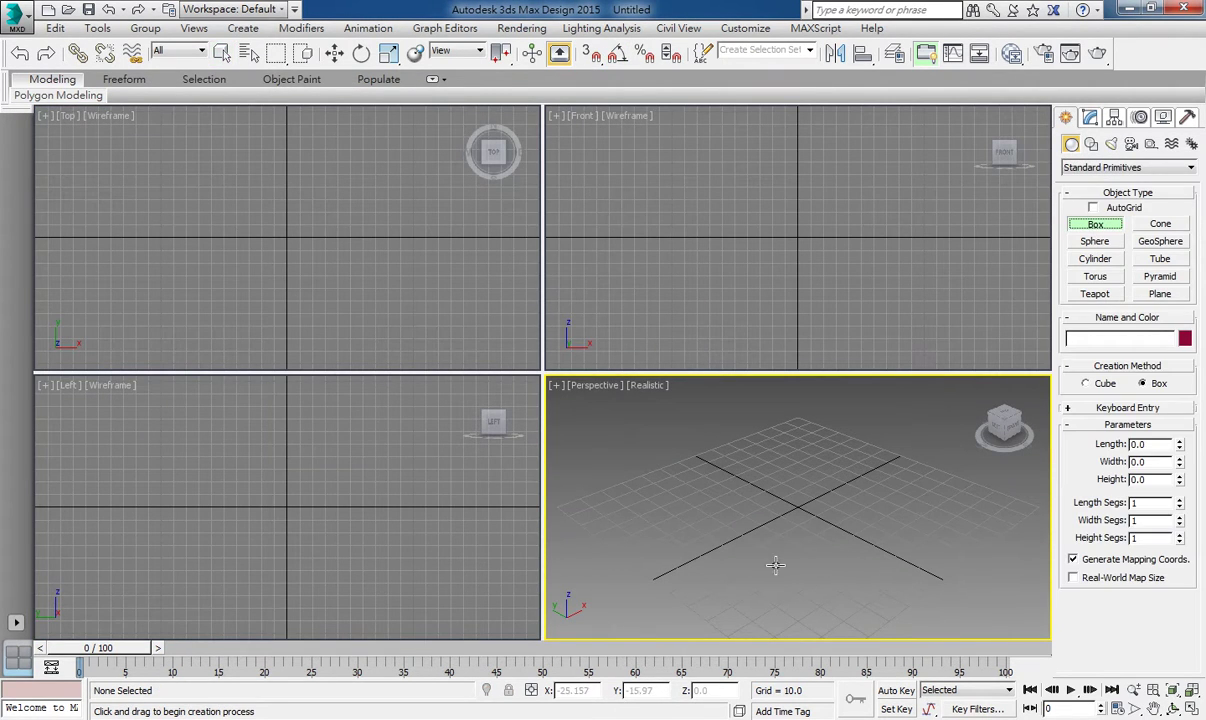
pyautogui.moveTo(786, 518); pyautogui.dragTo(800, 478)
pyautogui.rightClick(818, 404)
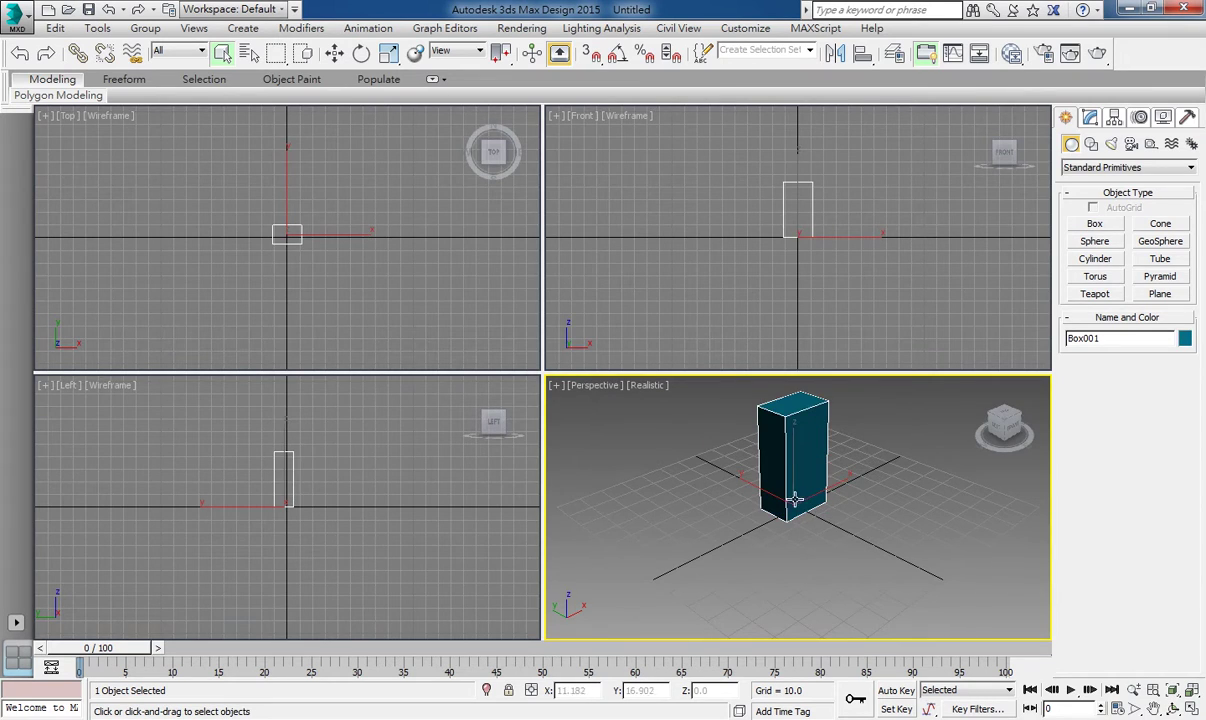
pyautogui.hotkey('alt', 'w')
pyautogui.moveTo(708, 512); pyautogui.dragTo(856, 477, button='middle')
pyautogui.moveTo(606, 444); pyautogui.dragTo(612, 444, button='middle')
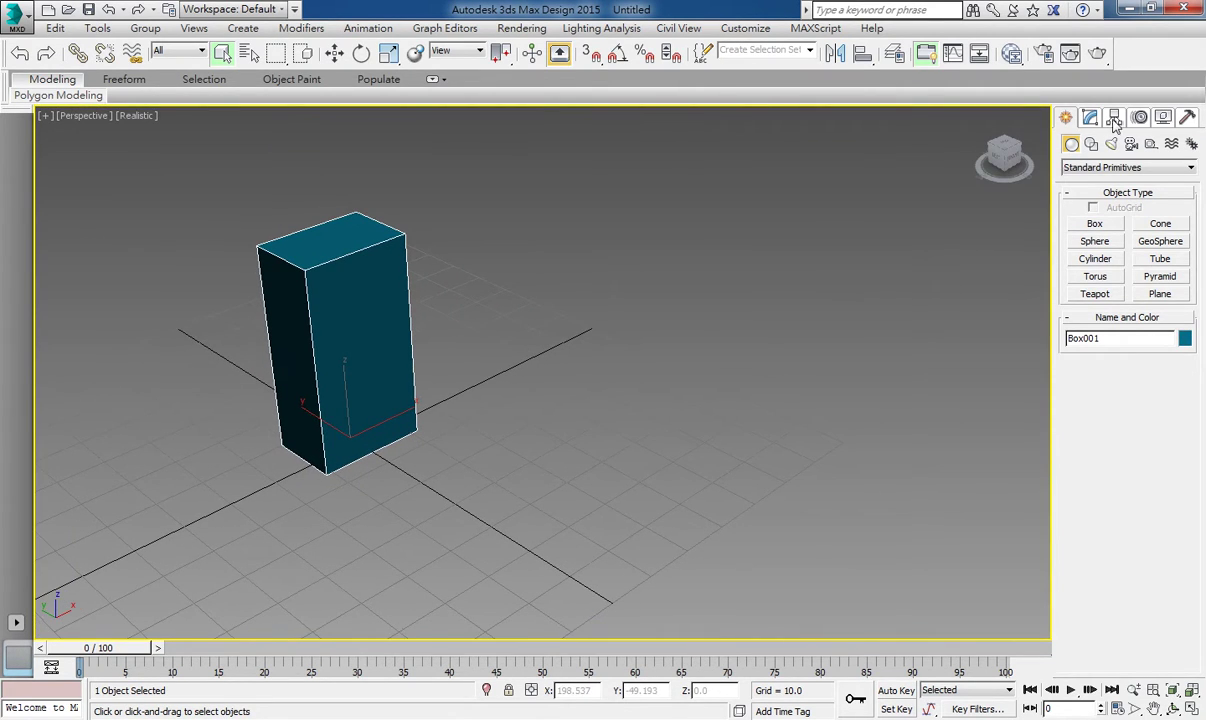
pyautogui.click(1091, 118)
pyautogui.click(1191, 164)
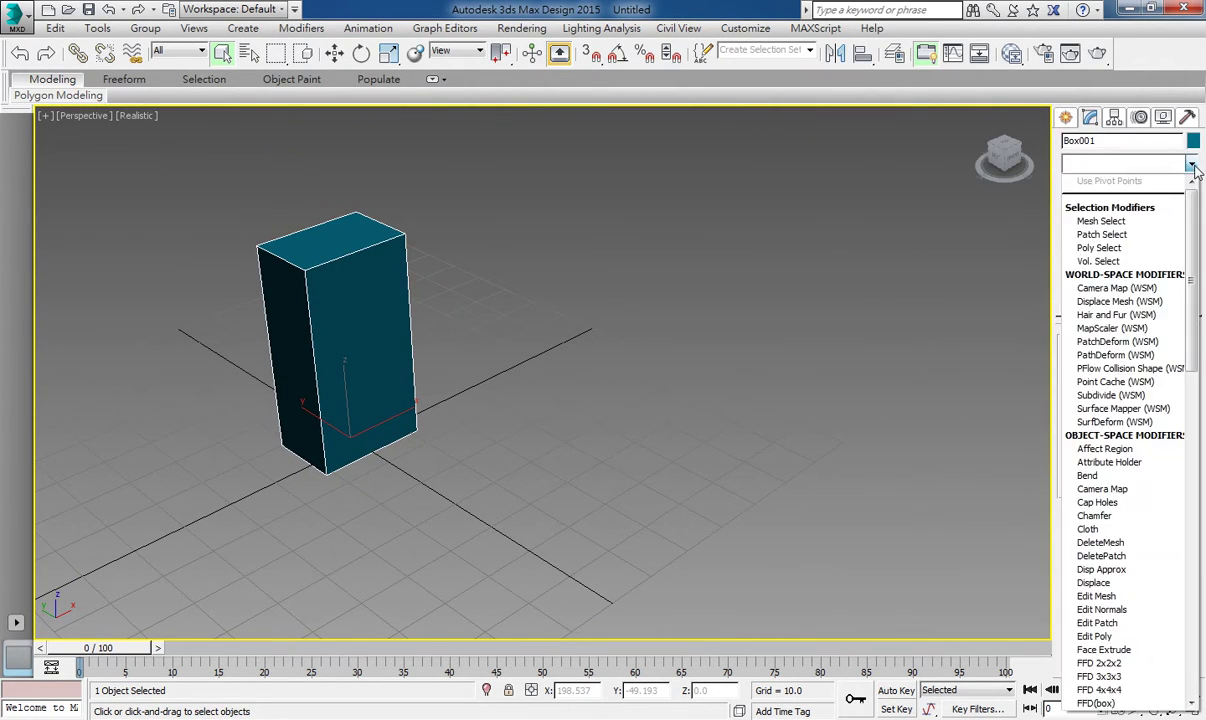
# Step: Try a Skew on Box001 at Amount 26.7, Direction 37, then remove it
pyautogui.moveTo(1204, 248); pyautogui.dragTo(1204, 637)
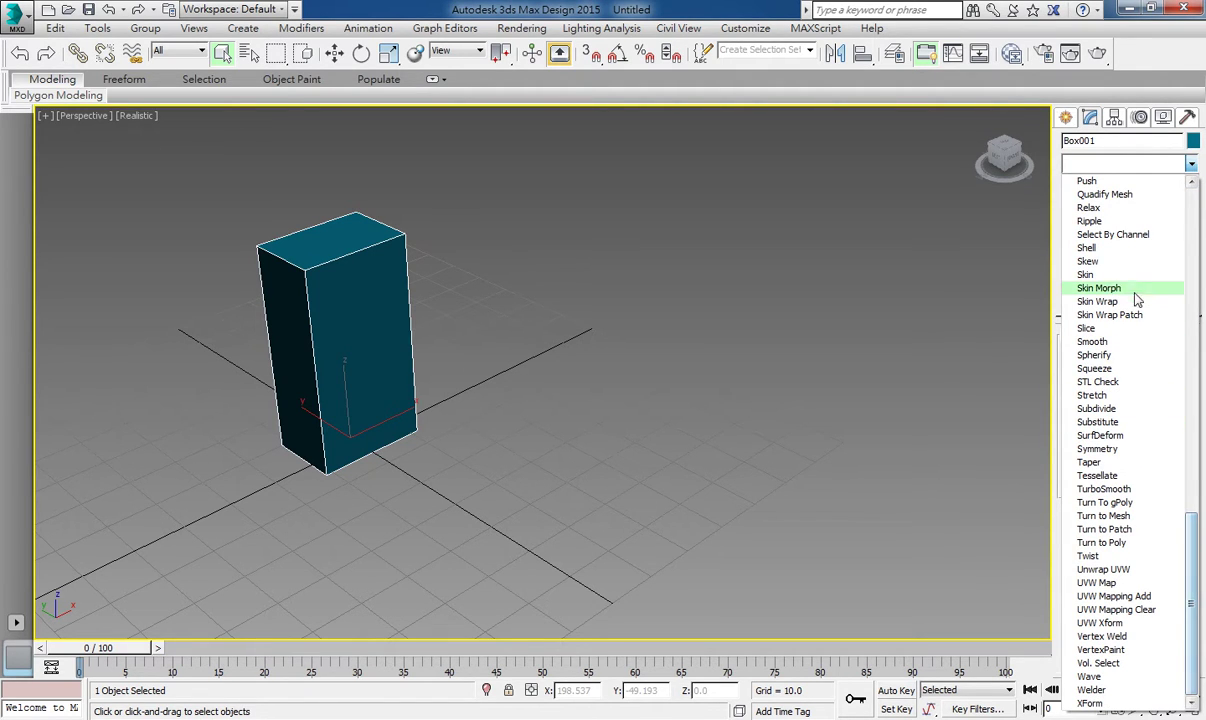
pyautogui.click(1117, 264)
pyautogui.moveTo(743, 358); pyautogui.dragTo(973, 417, button='middle')
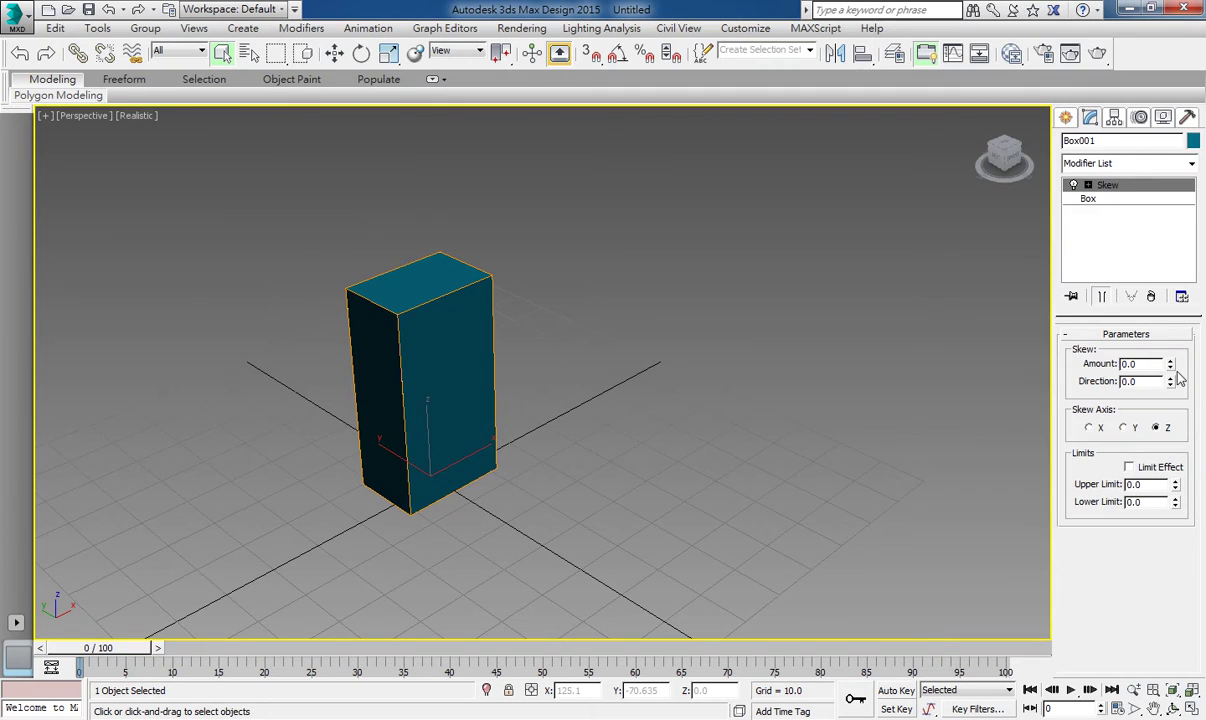
pyautogui.moveTo(1172, 369); pyautogui.dragTo(1172, 330)
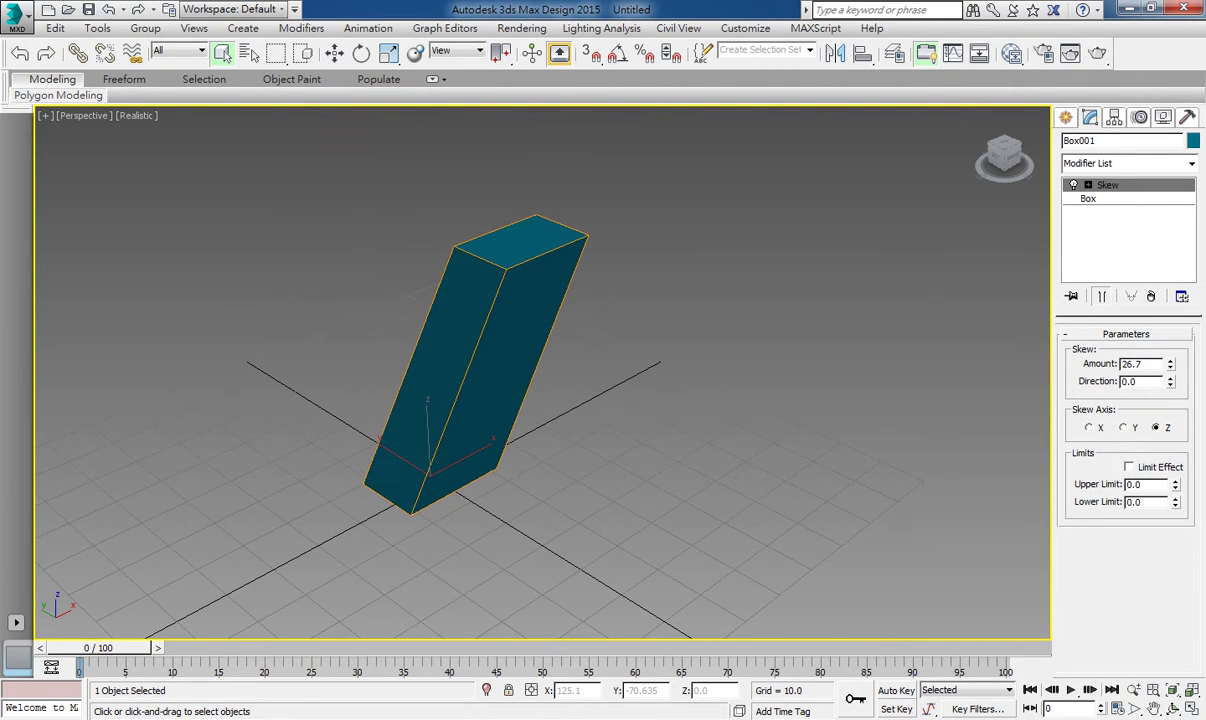
pyautogui.keyDown('alt'); pyautogui.moveTo(525, 396); pyautogui.dragTo(506, 364, button='middle'); pyautogui.keyUp('alt')
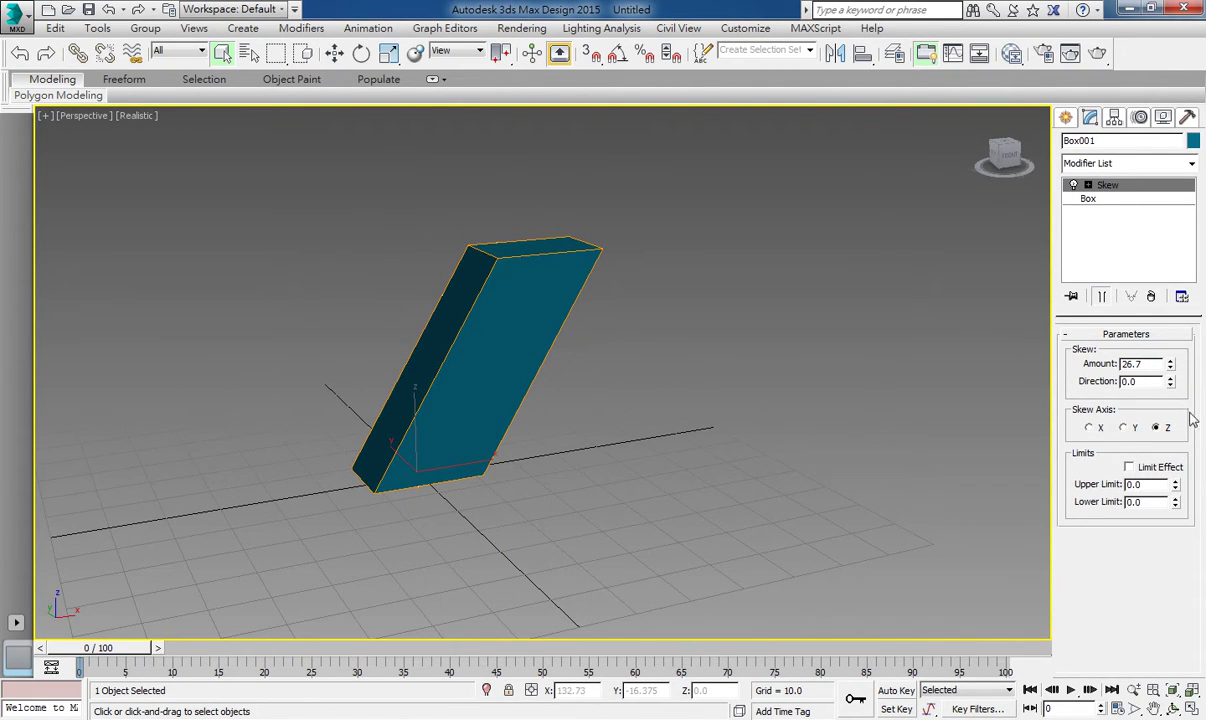
pyautogui.moveTo(1170, 381); pyautogui.dragTo(1103, 217)
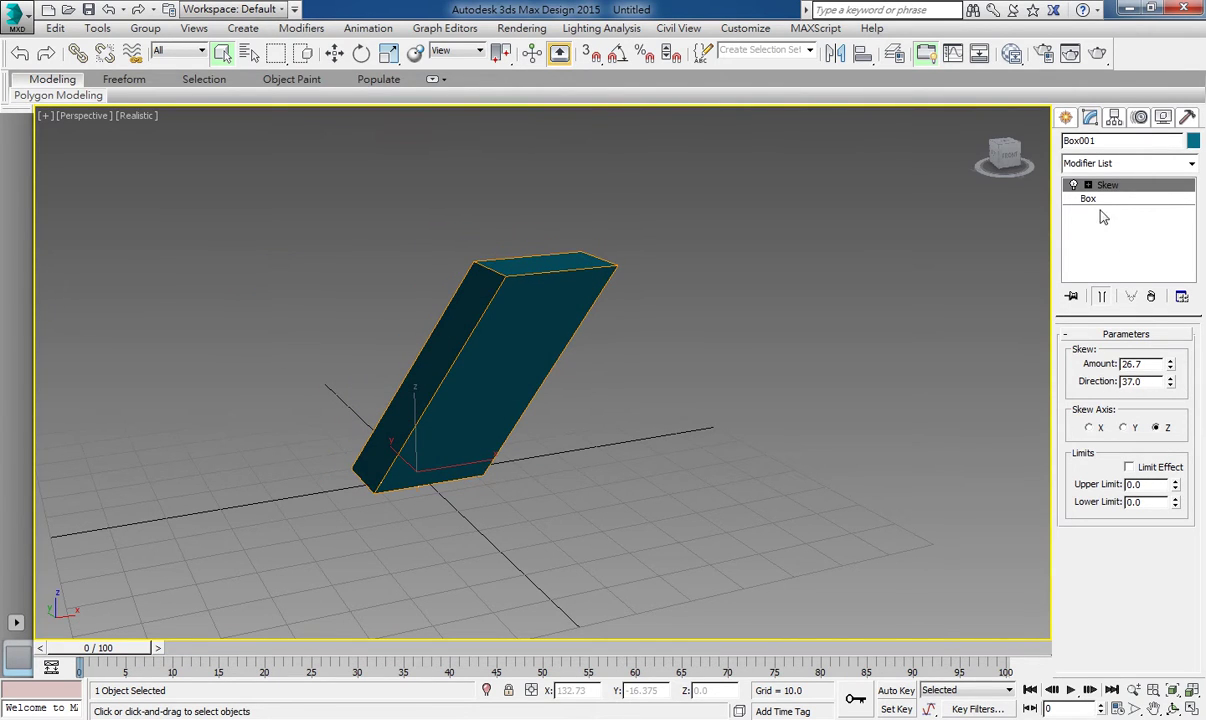
pyautogui.click(1151, 296)
pyautogui.click(1120, 163)
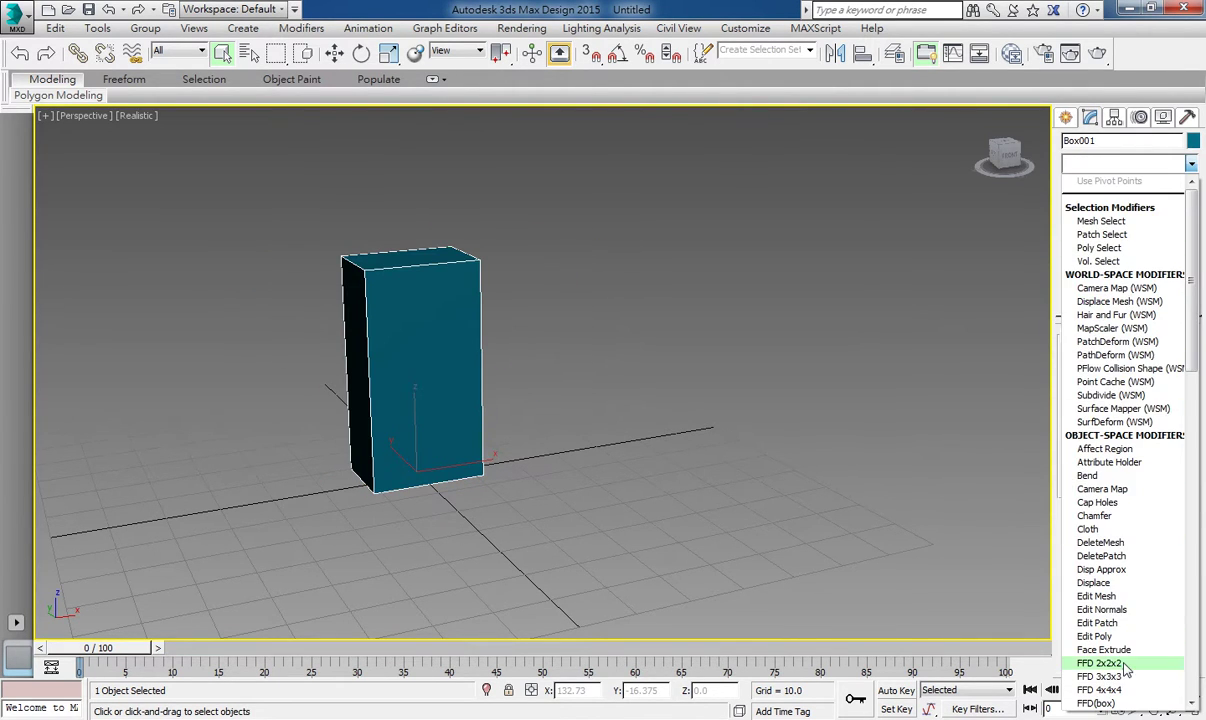
# Step: Add an FFD 2x2x2 and move its top control points to slant the box up-right
pyautogui.click(1097, 663)
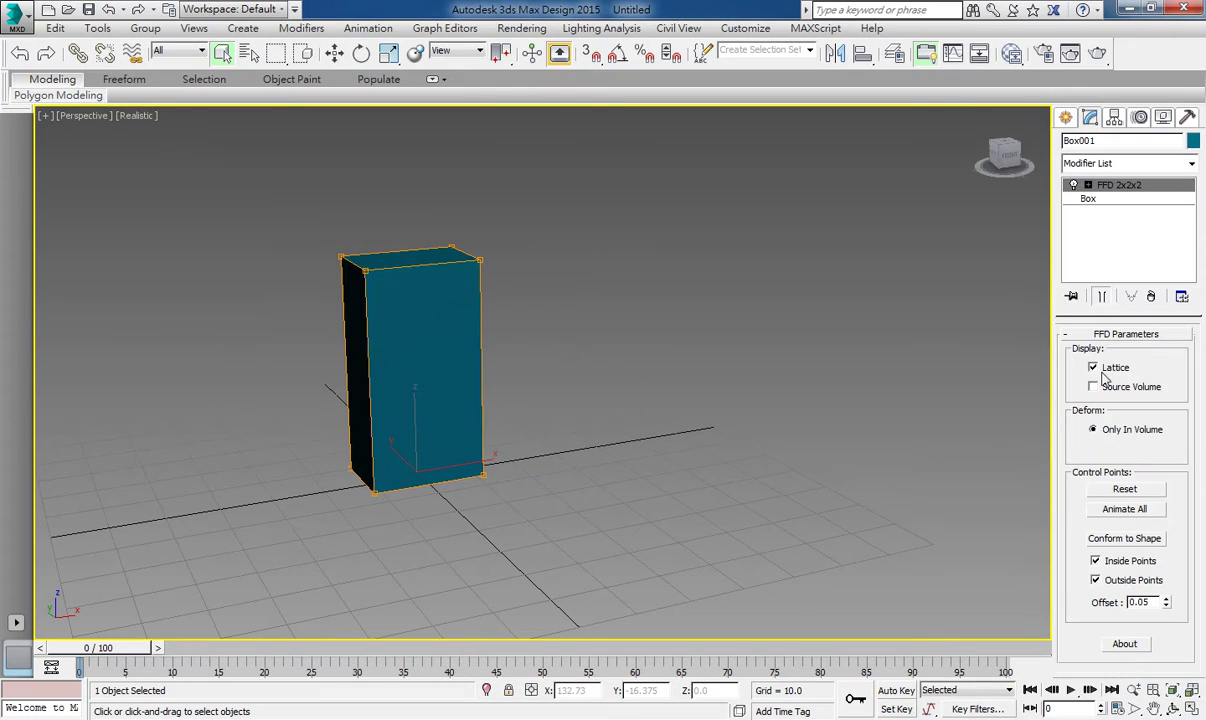
pyautogui.click(1088, 188)
pyautogui.click(1133, 198)
pyautogui.moveTo(550, 303); pyautogui.dragTo(550, 303)
pyautogui.rightClick(550, 303)
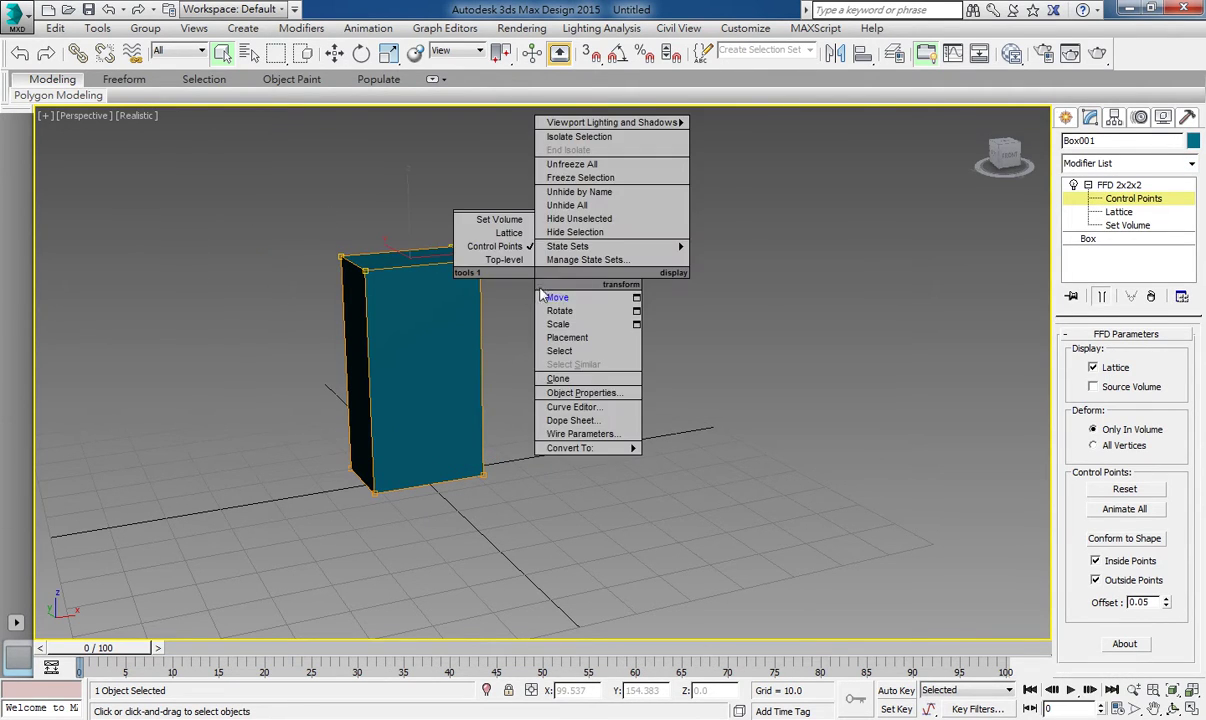
pyautogui.click(560, 296)
pyautogui.moveTo(464, 250); pyautogui.dragTo(748, 258)
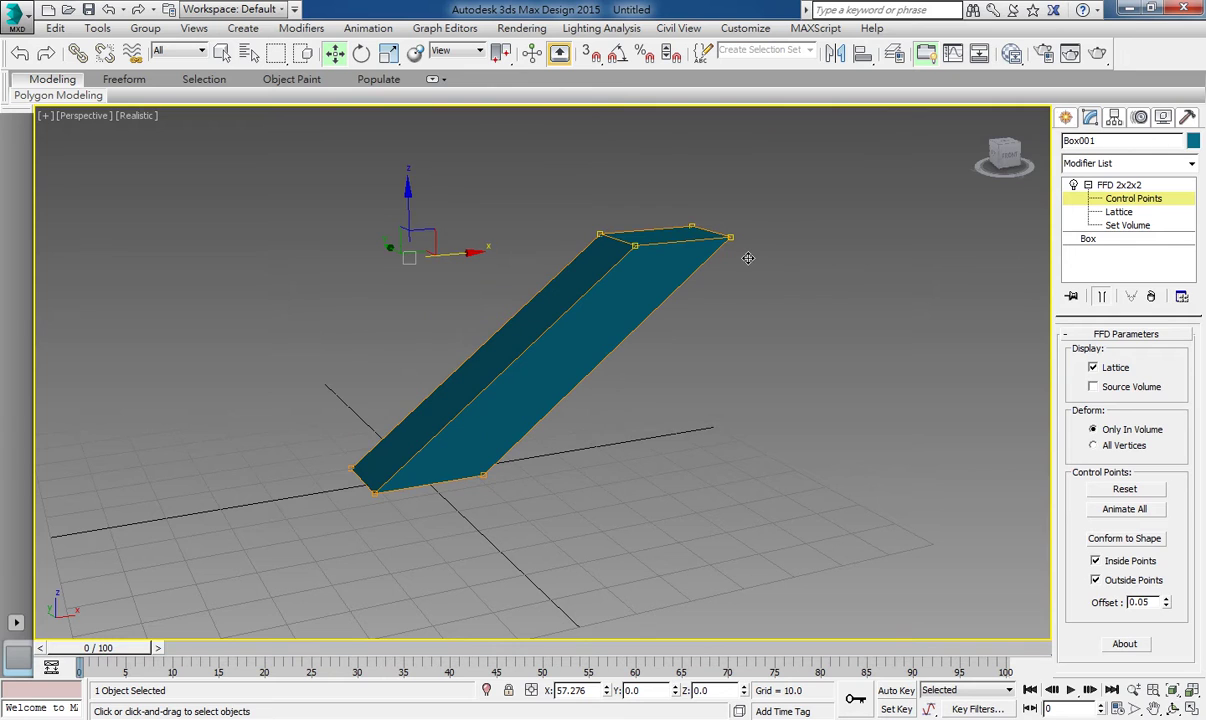
# Step: Scale and rotate the top control points, then remove the FFD 2x2x2 modifier
pyautogui.click(389, 52)
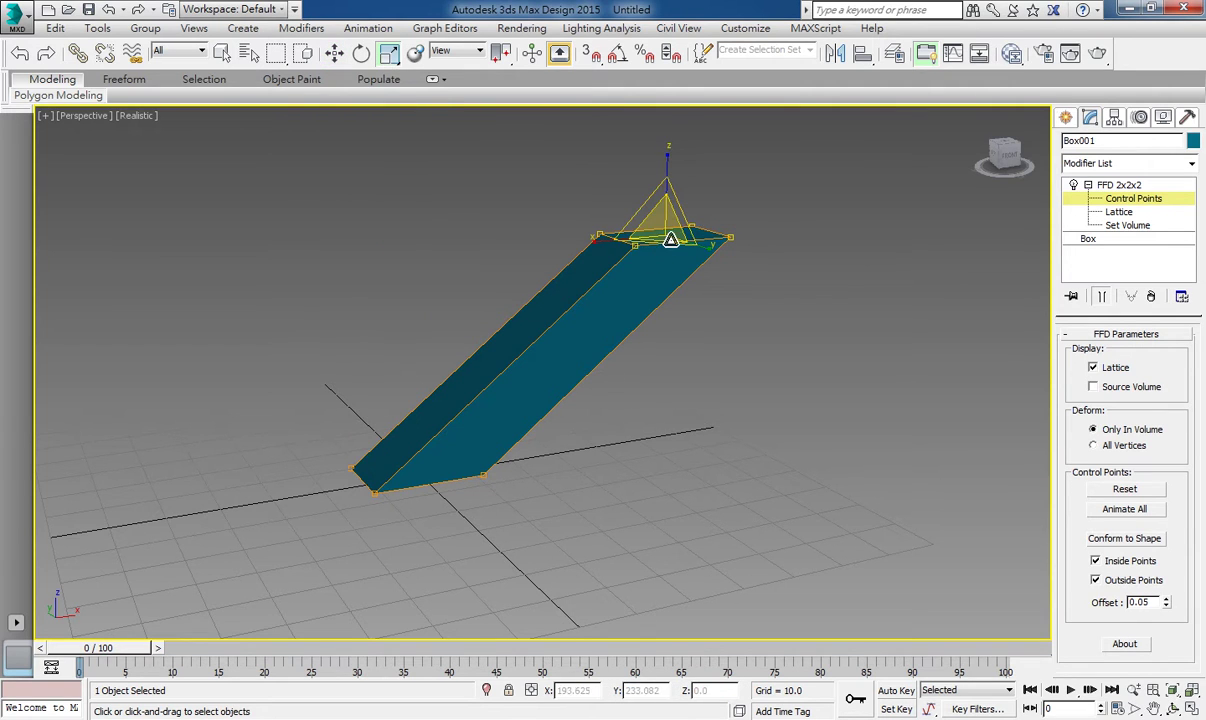
pyautogui.moveTo(671, 240)
pyautogui.mouseDown()
pyautogui.moveTo(690, 215)
pyautogui.moveTo(700, 270)
pyautogui.mouseUp()
pyautogui.click(361, 52)
pyautogui.rightClick(828, 313)
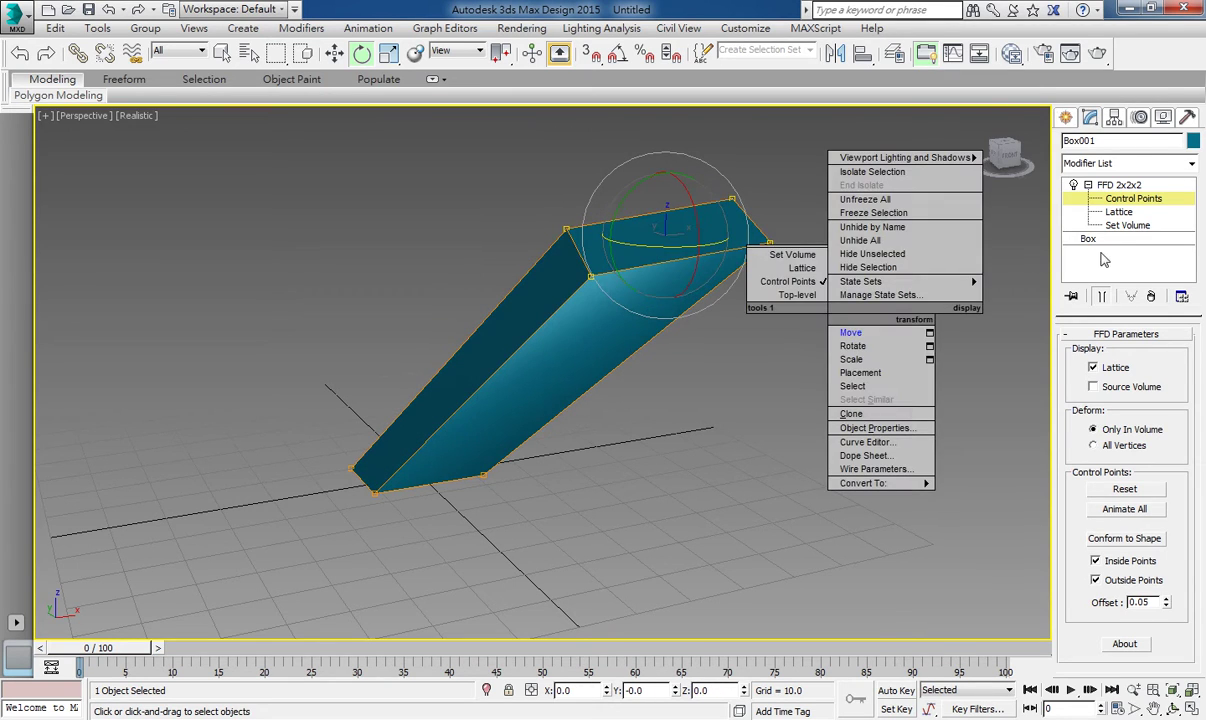
pyautogui.click(1150, 186)
pyautogui.click(1152, 296)
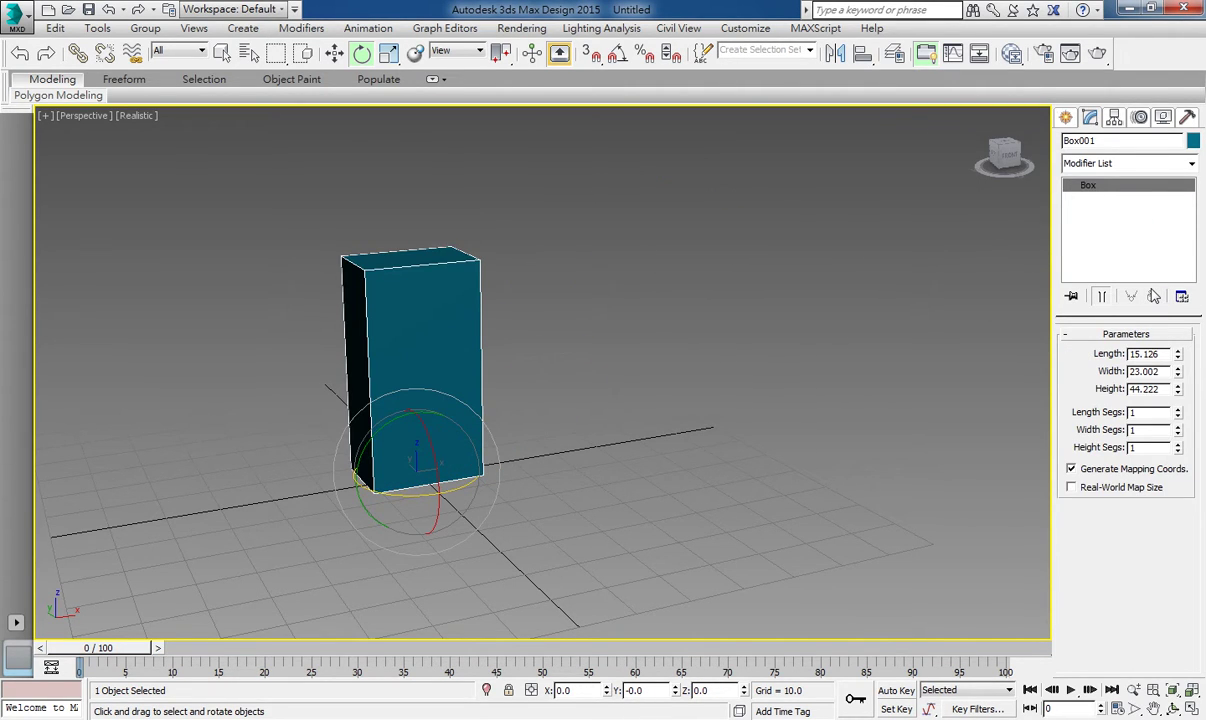
# Step: Create a green teapot, Teapot001, beside the box
pyautogui.click(1066, 117)
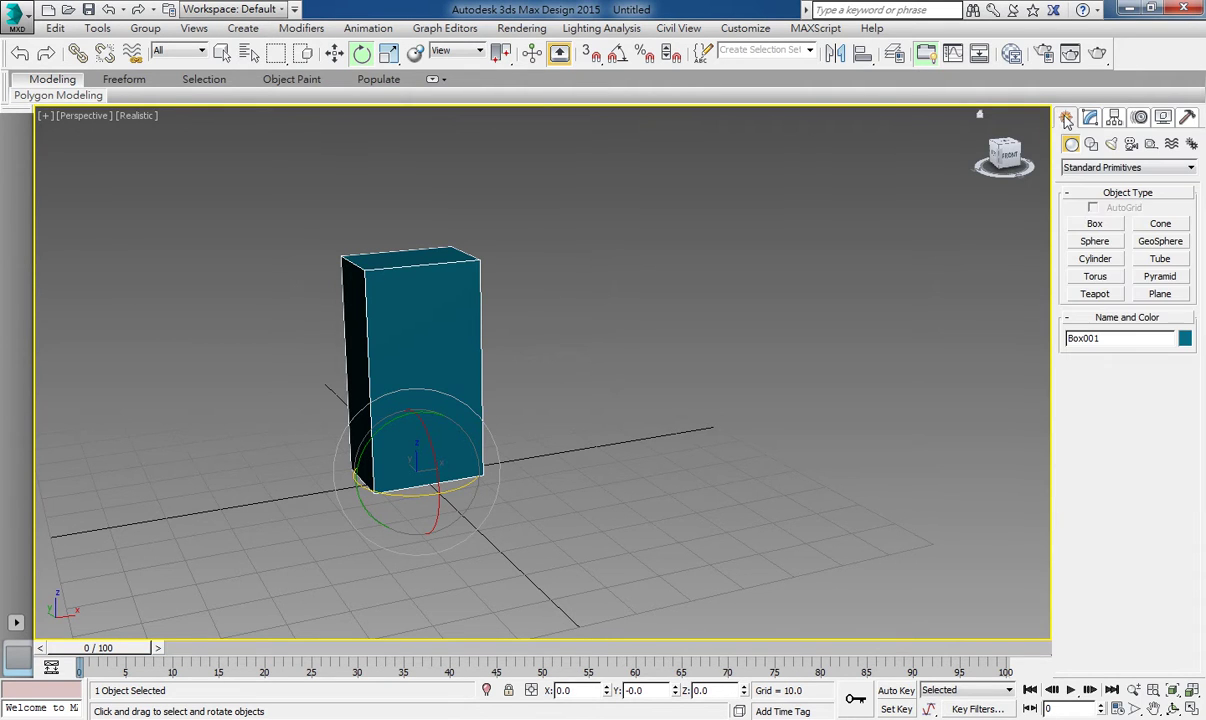
pyautogui.click(1095, 293)
pyautogui.moveTo(605, 460); pyautogui.dragTo(385, 445, button='middle')
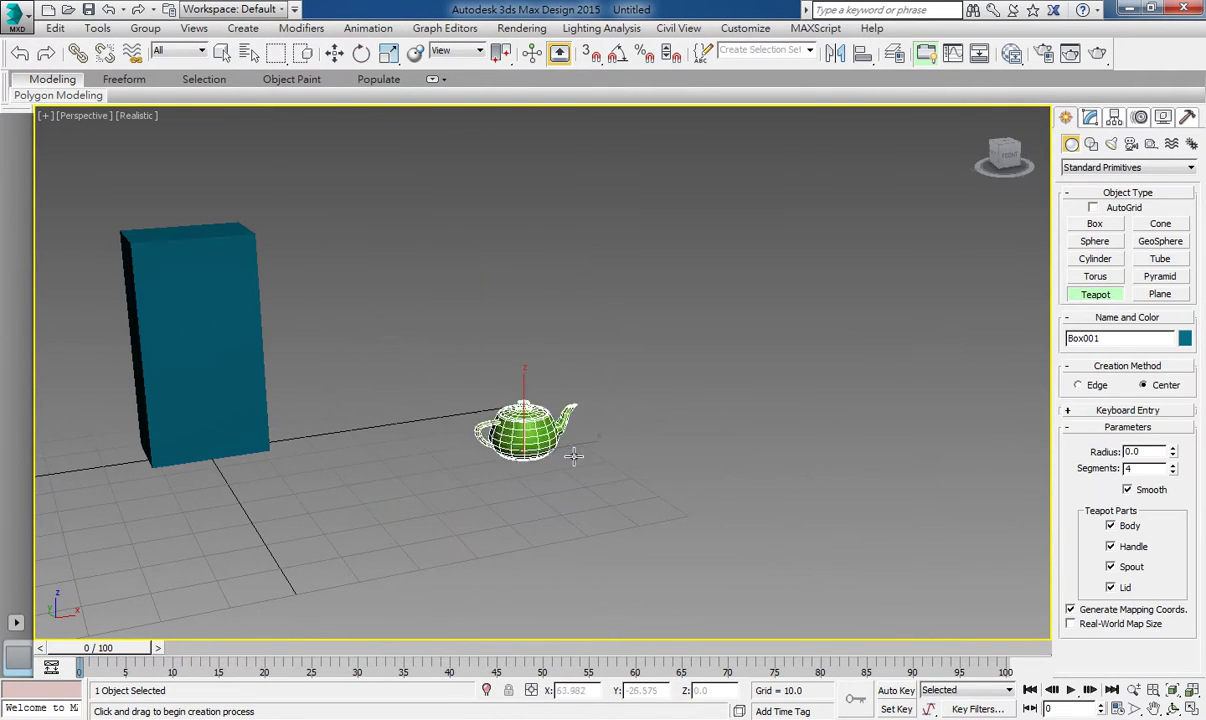
pyautogui.moveTo(522, 455); pyautogui.dragTo(619, 452)
pyautogui.press('e')
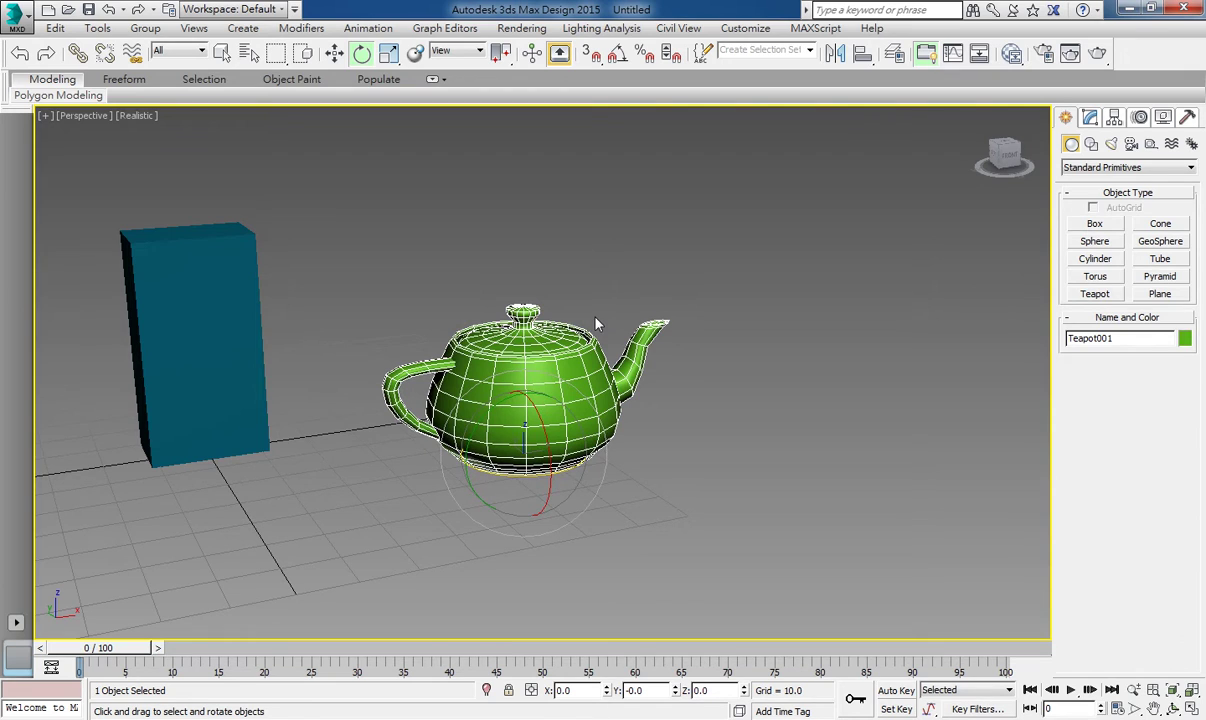
# Step: Apply Spherify to Teapot001 and raise Percent to 100 to make it a ball
pyautogui.click(1090, 117)
pyautogui.click(1191, 163)
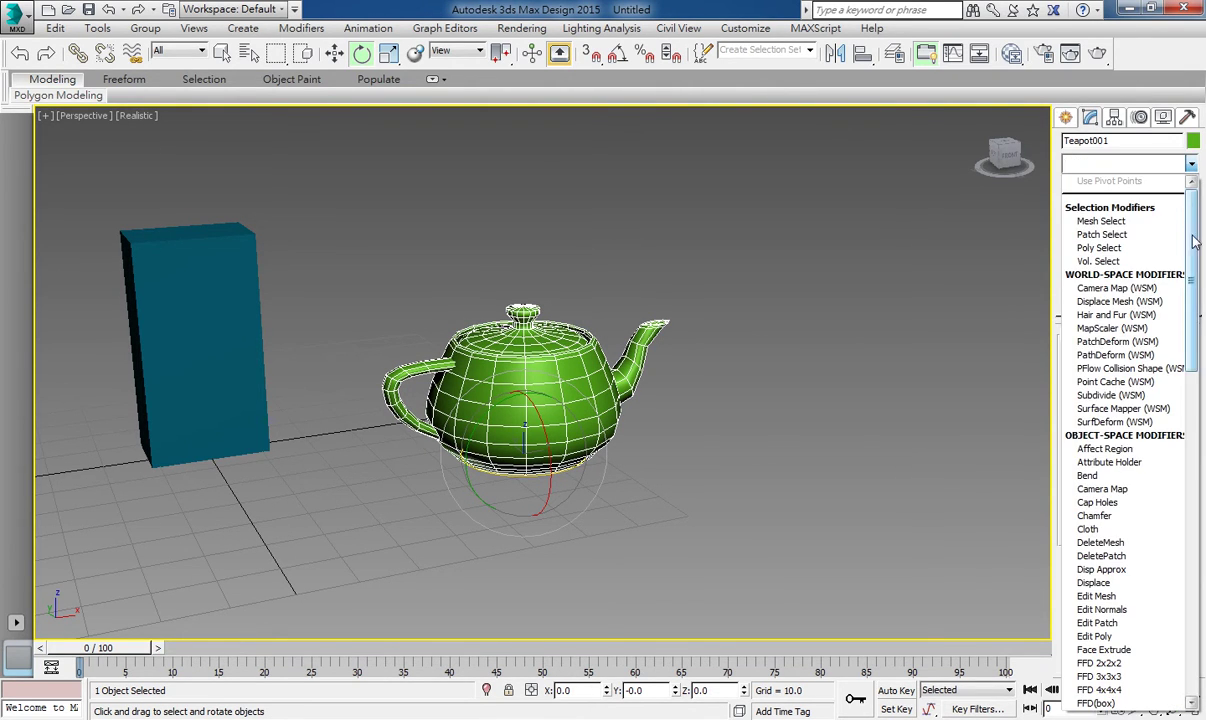
pyautogui.moveTo(1193, 241); pyautogui.dragTo(1204, 552)
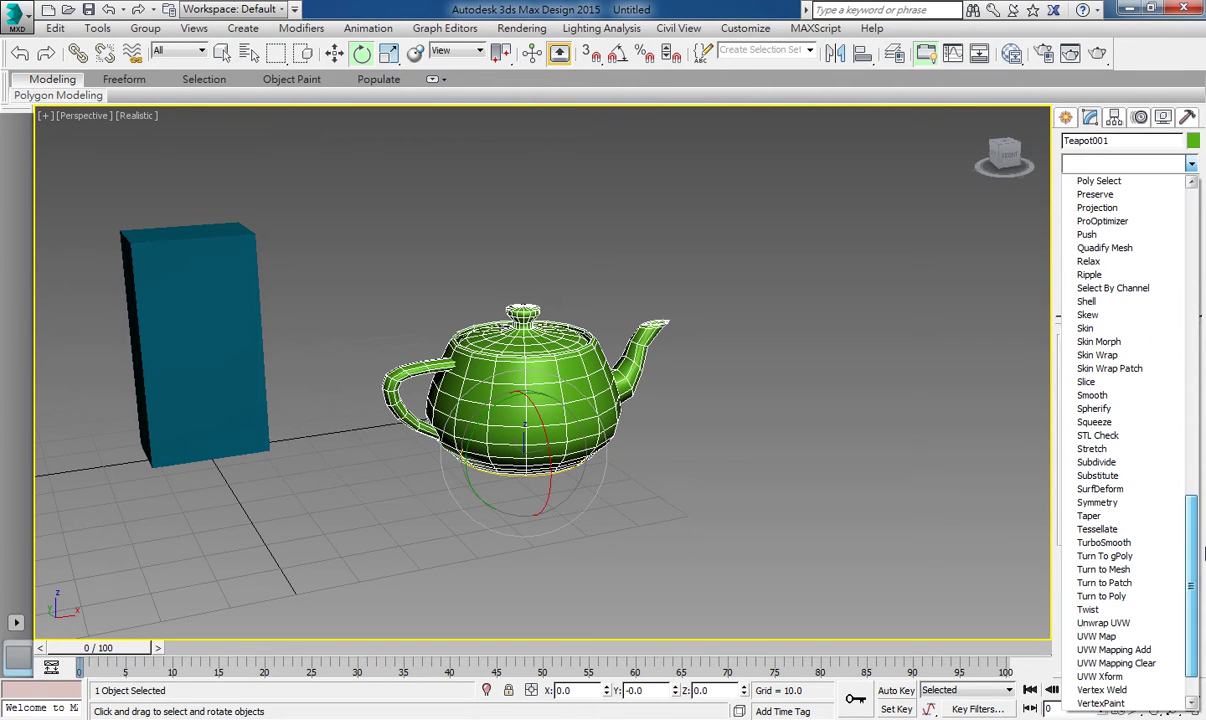
pyautogui.click(1112, 412)
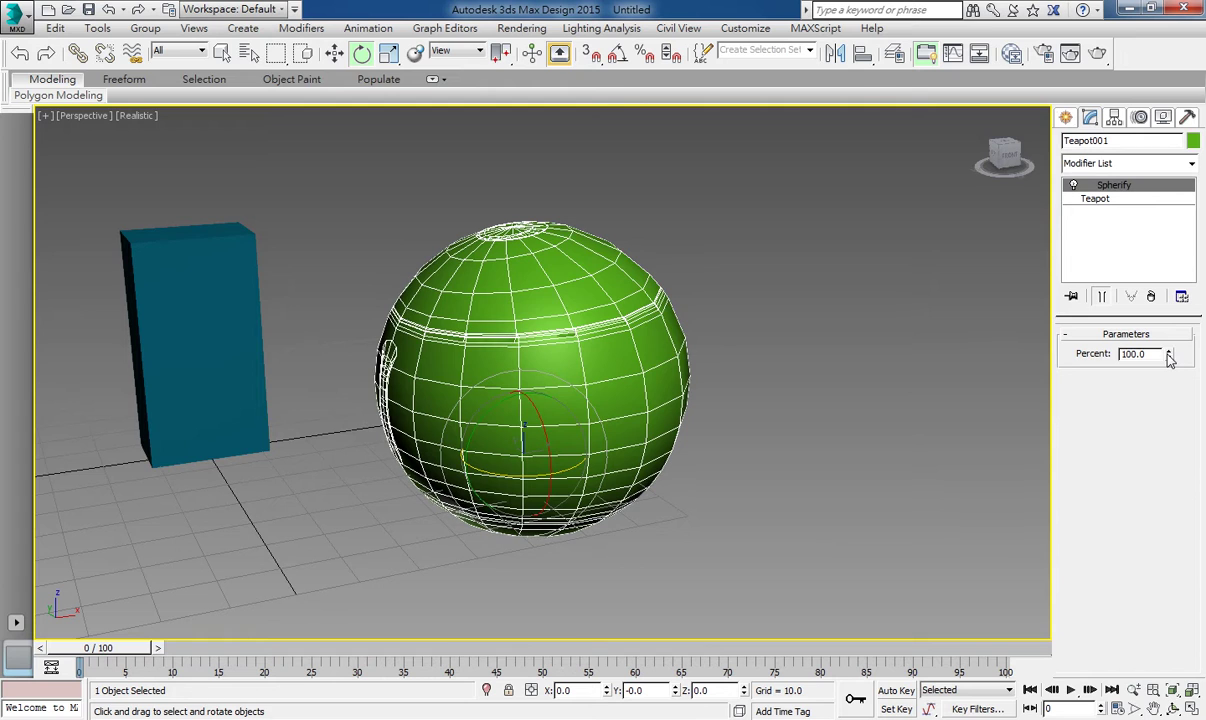
pyautogui.rightClick(1169, 356)
pyautogui.moveTo(1170, 360)
pyautogui.mouseDown()
pyautogui.moveTo(1161, 235)
pyautogui.moveTo(1165, 480)
pyautogui.mouseUp()
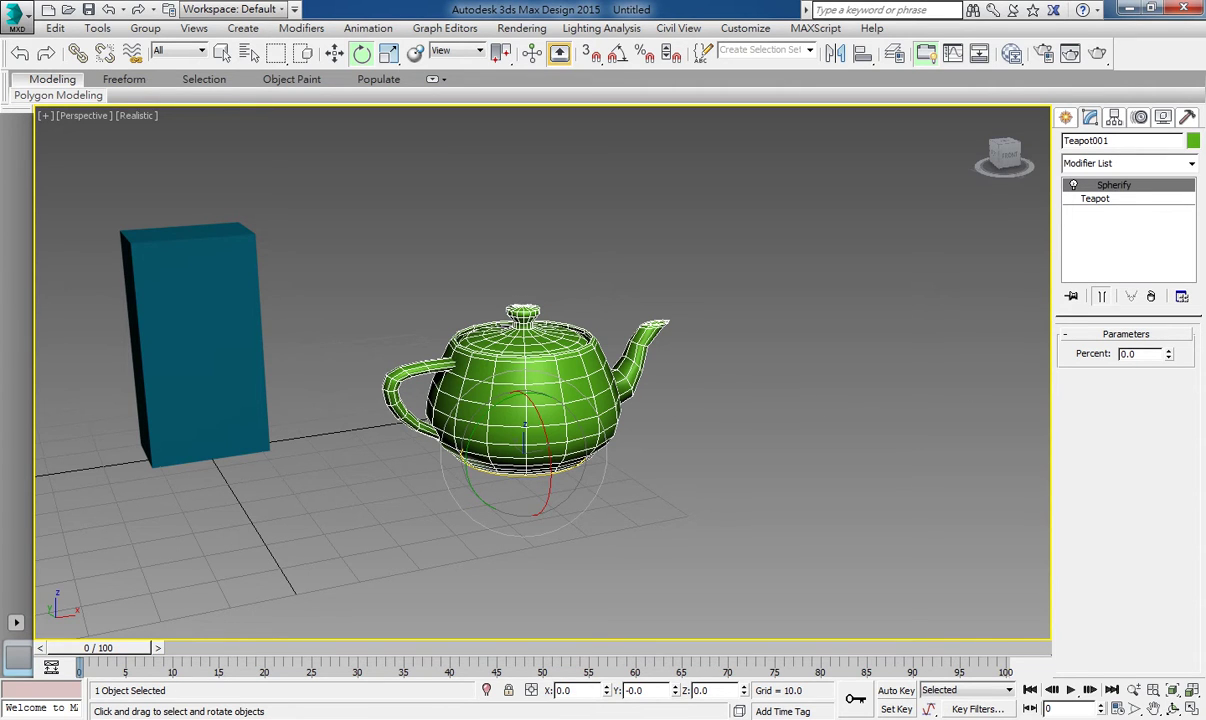
pyautogui.moveTo(1170, 357); pyautogui.dragTo(1157, 280)
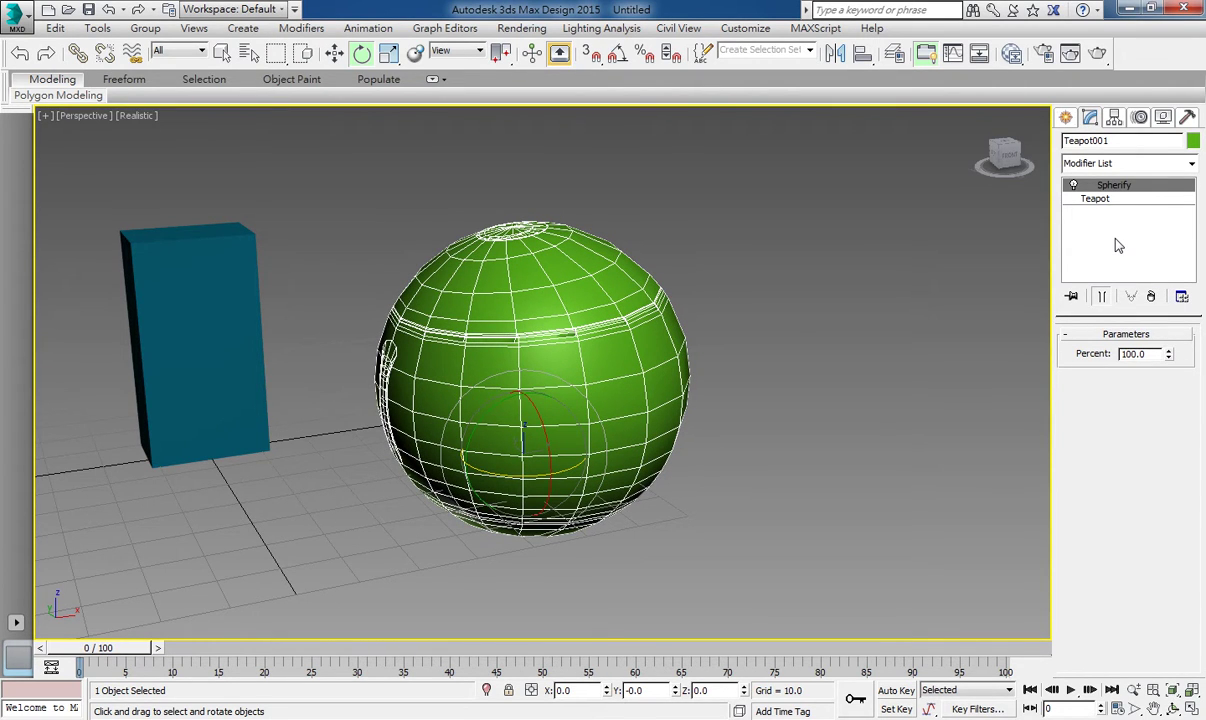
# Step: Select Box001 and set its length, width and height segments to 13, 16 and 23
pyautogui.moveTo(543, 457); pyautogui.dragTo(698, 427, button='middle')
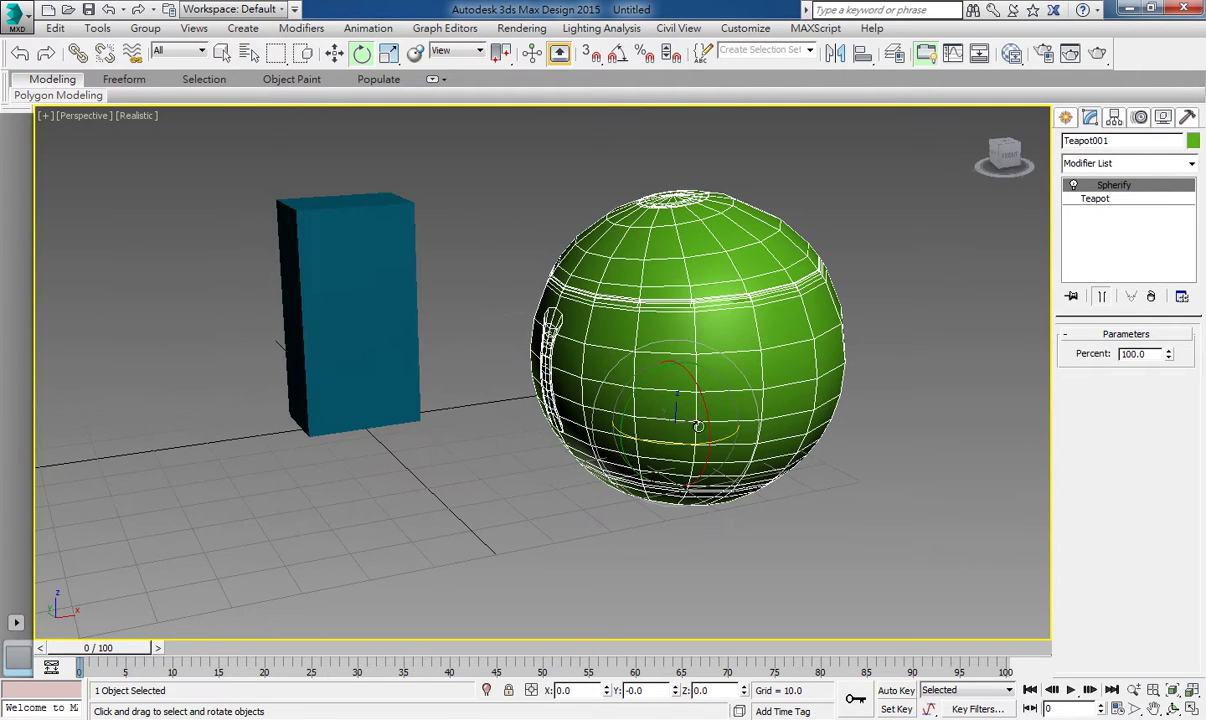
pyautogui.click(368, 329)
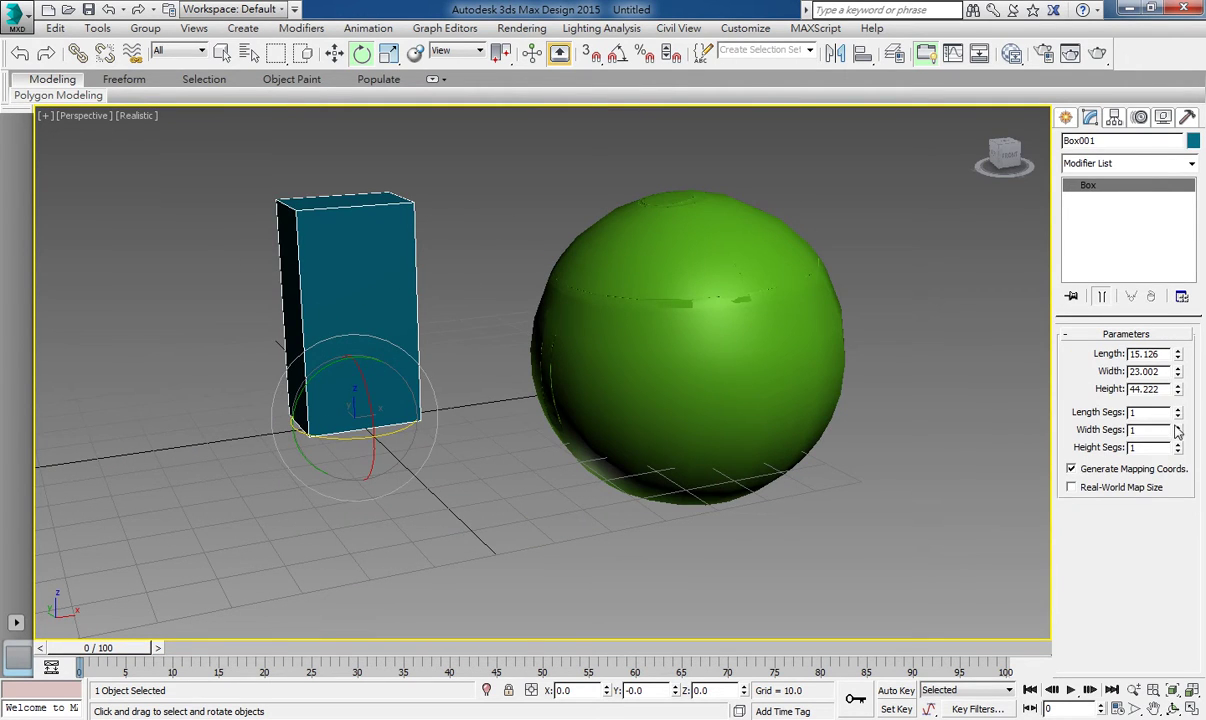
pyautogui.moveTo(1178, 416)
pyautogui.mouseDown()
pyautogui.moveTo(1180, 395)
pyautogui.moveTo(1184, 452)
pyautogui.moveTo(1180, 400)
pyautogui.mouseUp()
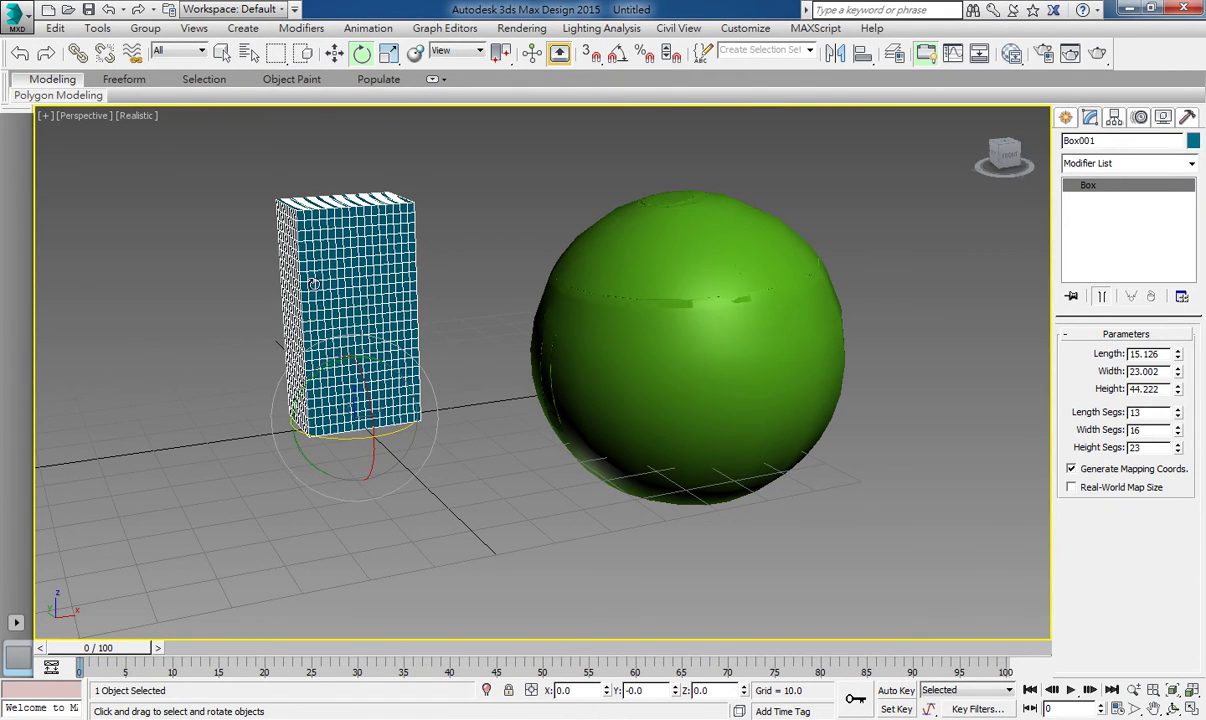
# Step: Spherify the box into a ball at 100 Percent and delete Spherify from the teapot
pyautogui.click(1191, 165)
pyautogui.moveTo(1192, 200); pyautogui.dragTo(1192, 486)
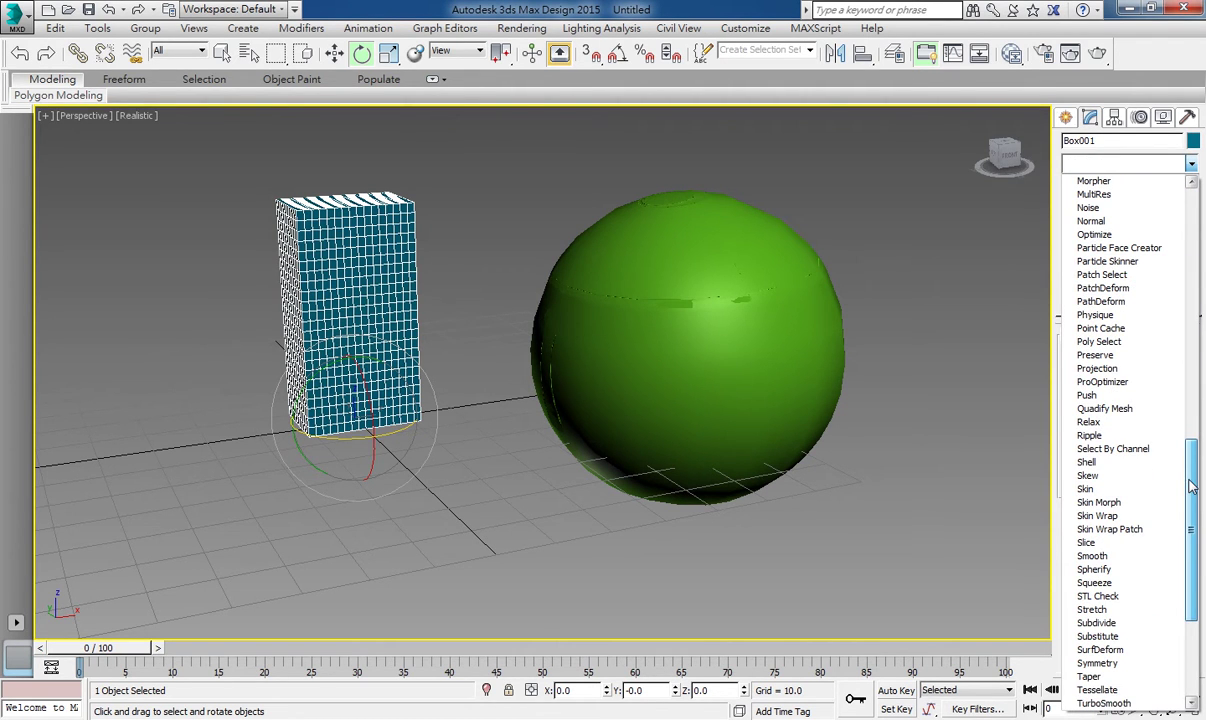
pyautogui.click(1148, 569)
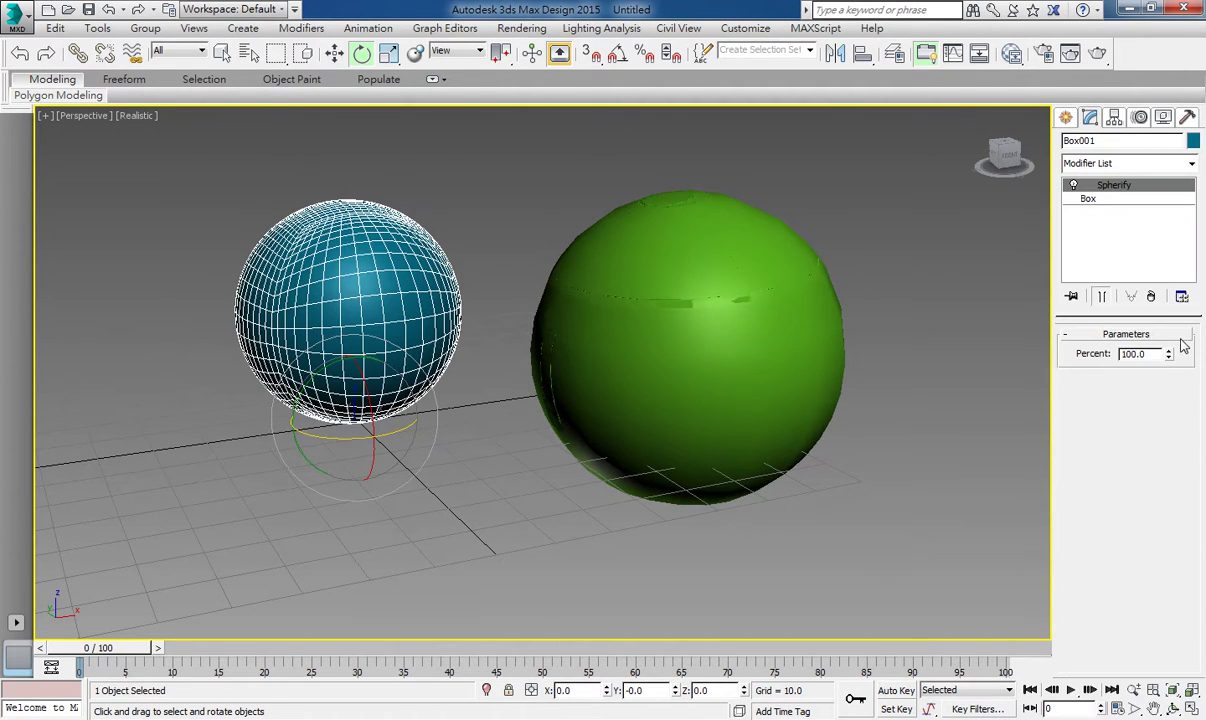
pyautogui.moveTo(1168, 353)
pyautogui.mouseDown()
pyautogui.moveTo(1180, 393)
pyautogui.moveTo(1092, 277)
pyautogui.mouseUp()
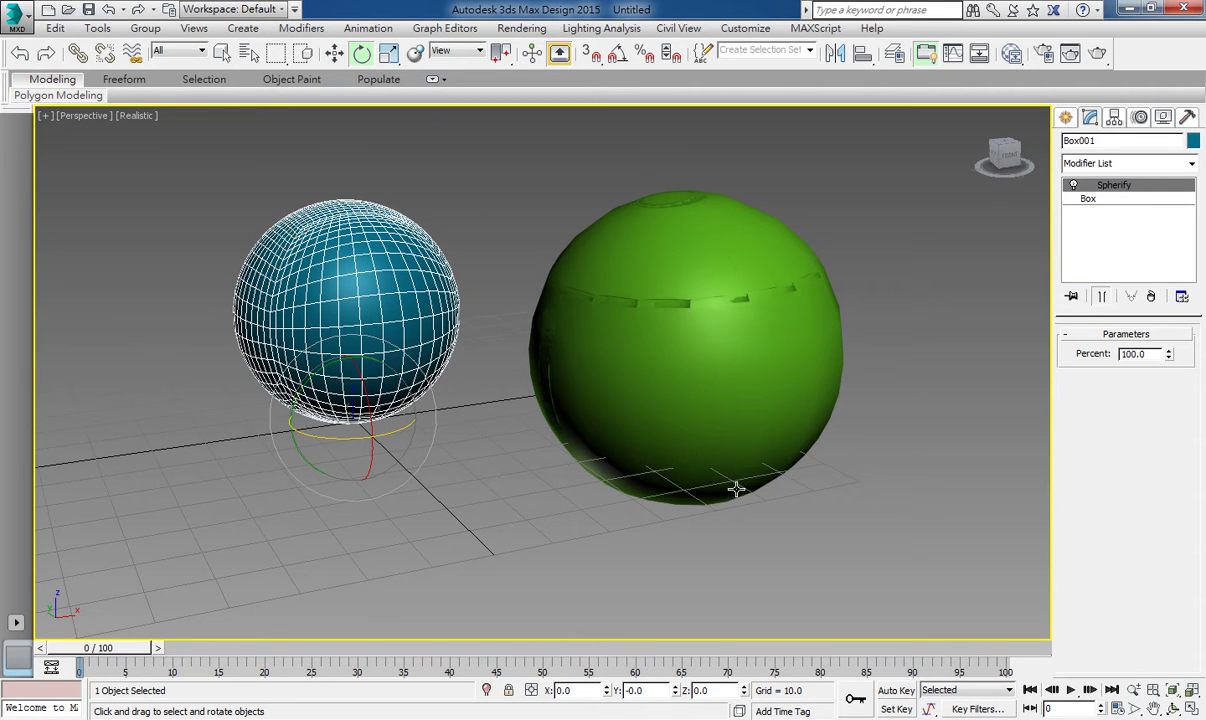
pyautogui.click(672, 390)
pyautogui.click(1150, 296)
# Step: Apply Melt to the teapot, try raising the amount, then reset it to 0
pyautogui.moveTo(751, 416); pyautogui.dragTo(594, 406, button='middle')
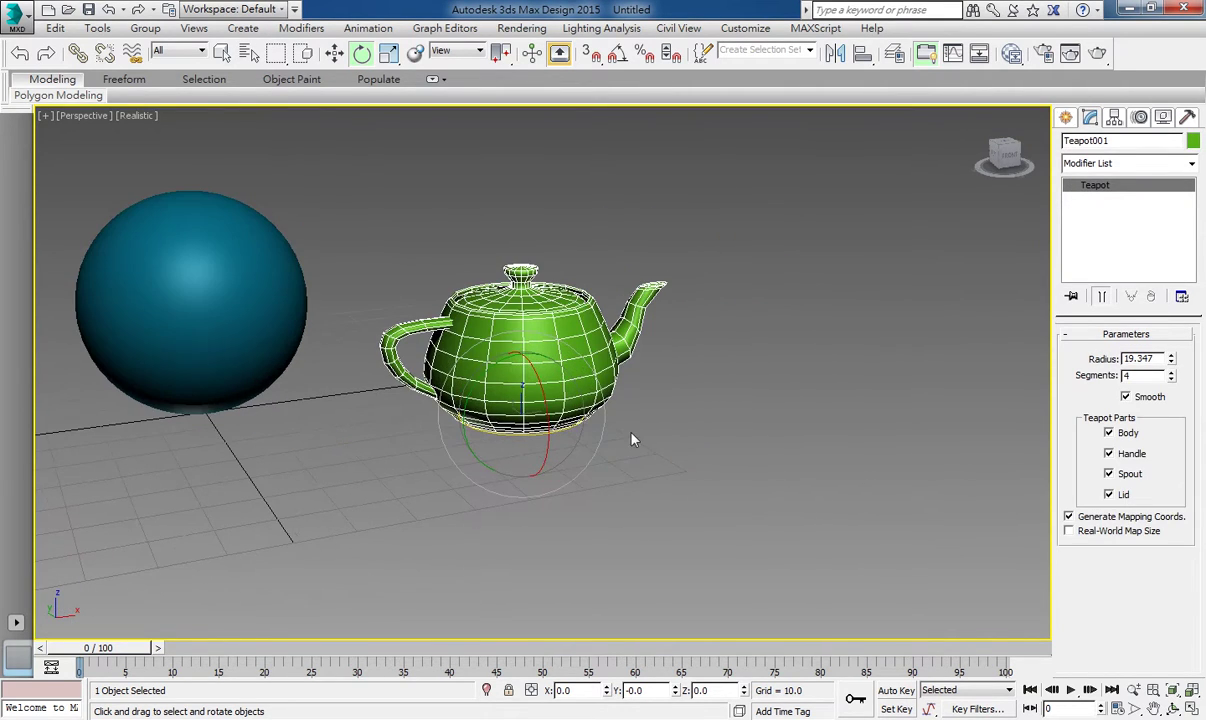
pyautogui.click(1123, 163)
pyautogui.moveTo(1192, 335)
pyautogui.mouseDown()
pyautogui.moveTo(1192, 270)
pyautogui.moveTo(1197, 428)
pyautogui.mouseUp()
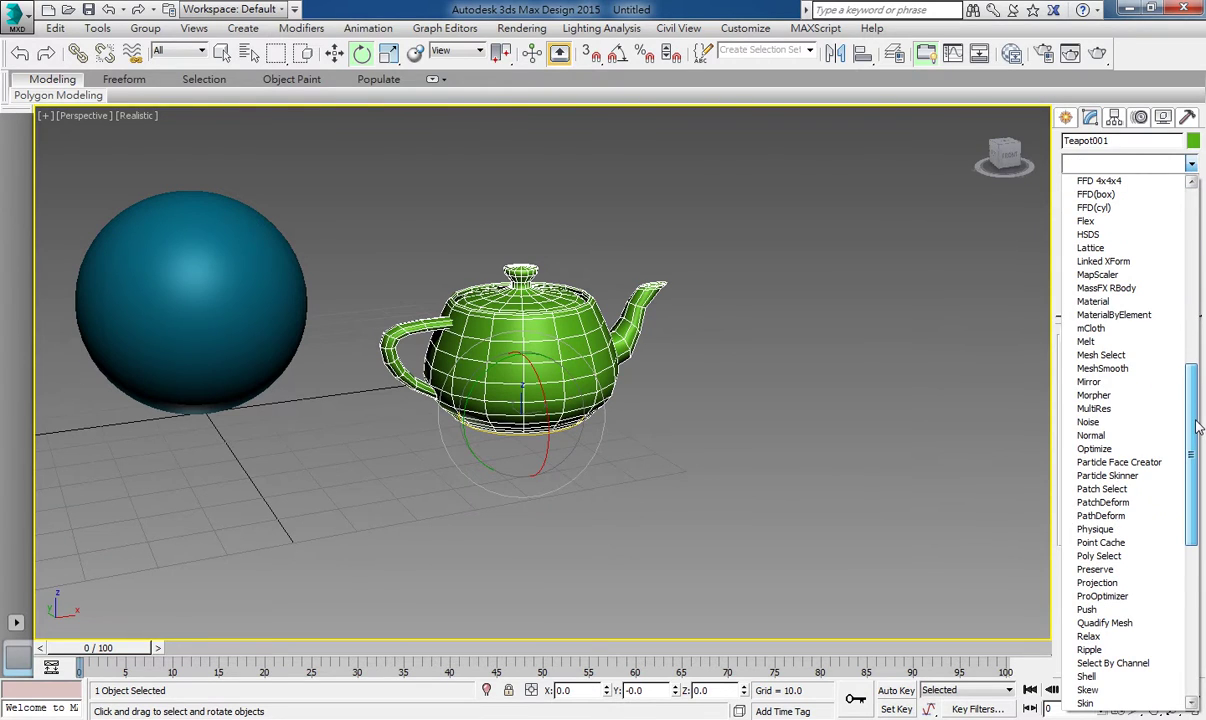
pyautogui.click(1088, 341)
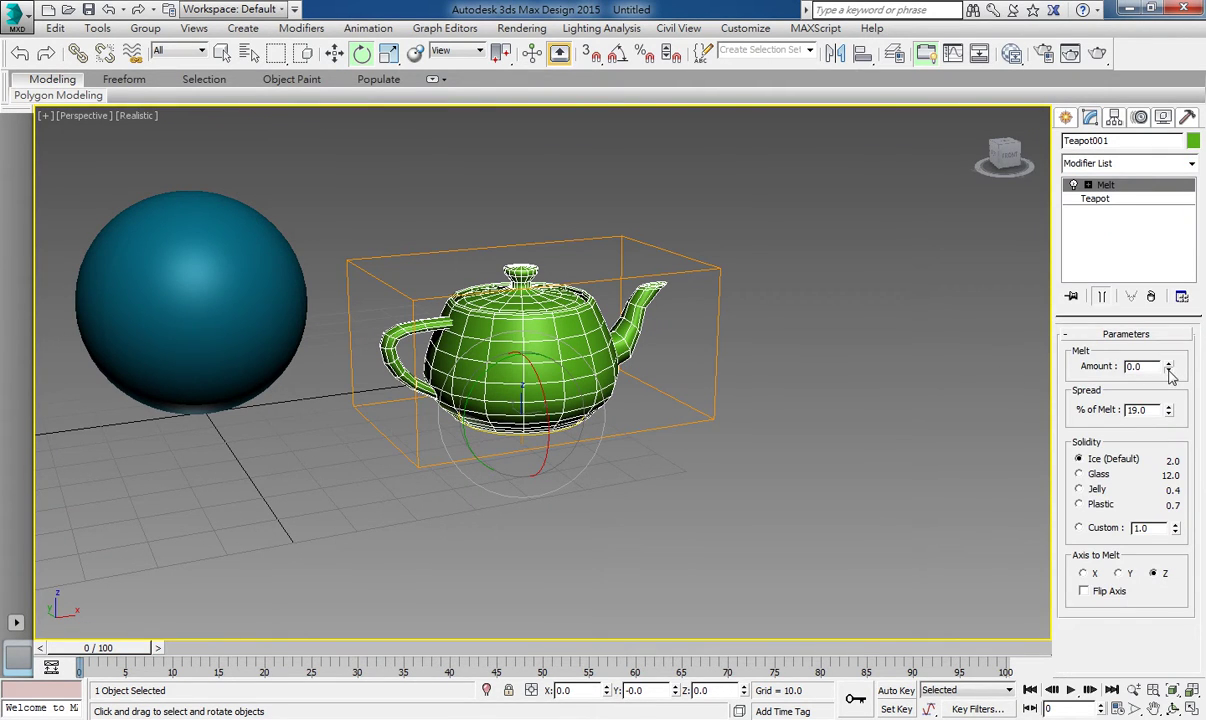
pyautogui.moveTo(1168, 368)
pyautogui.mouseDown()
pyautogui.moveTo(1163, 311)
pyautogui.moveTo(1085, 250)
pyautogui.mouseUp()
pyautogui.rightClick(1143, 230)
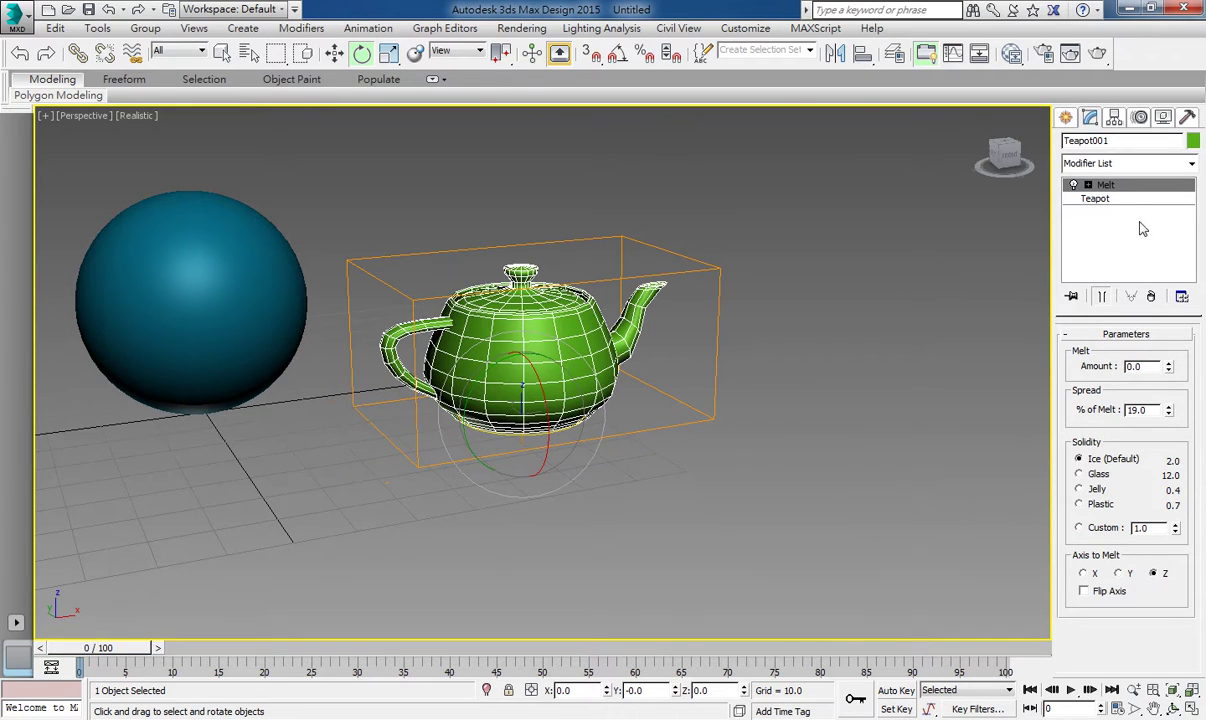
# Step: Test melting with Ice and Glass solidity, resetting the amount to 0 each time
pyautogui.rightClick(665, 328)
pyautogui.click(690, 412)
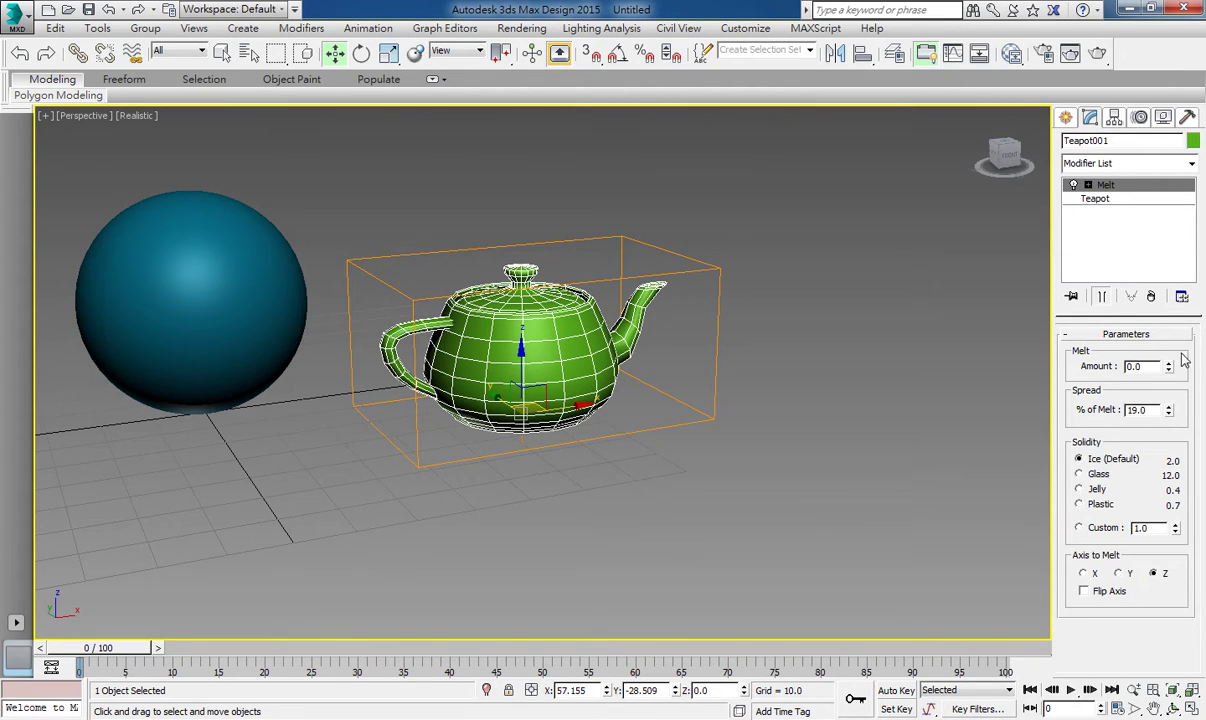
pyautogui.moveTo(1168, 366); pyautogui.dragTo(1110, 340)
pyautogui.rightClick(1137, 375)
pyautogui.click(1099, 474)
pyautogui.moveTo(1168, 366); pyautogui.dragTo(1097, 383)
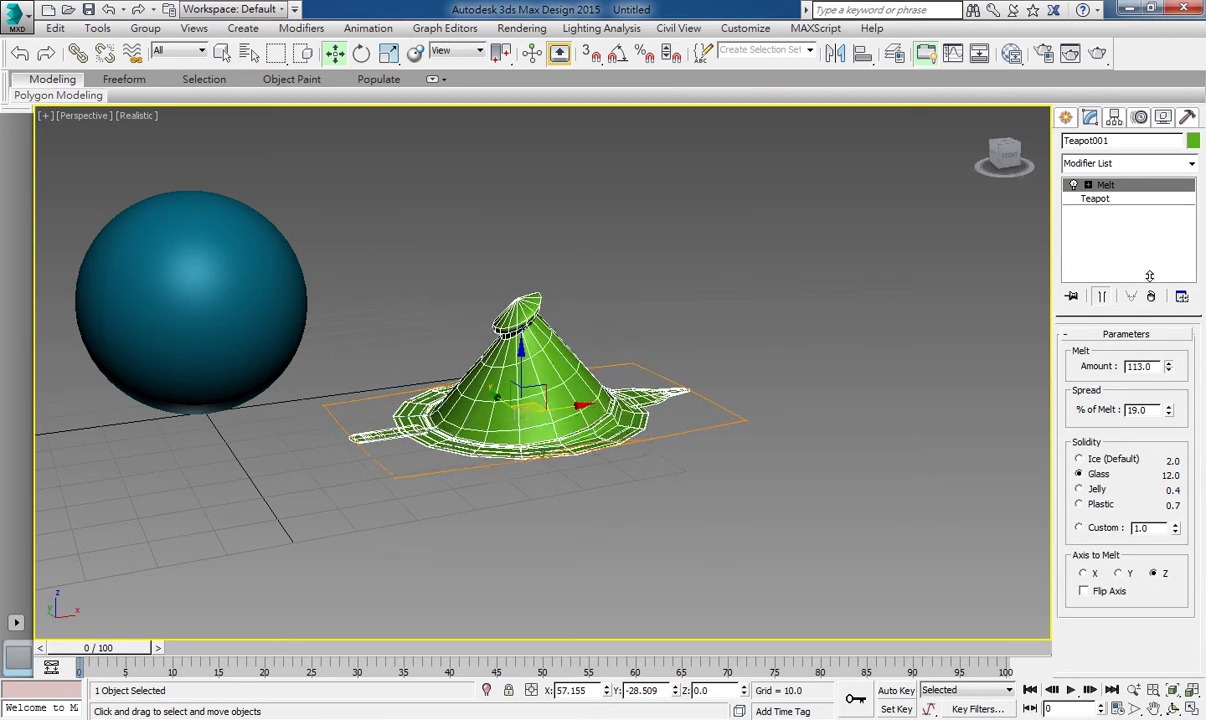
pyautogui.rightClick(1097, 383)
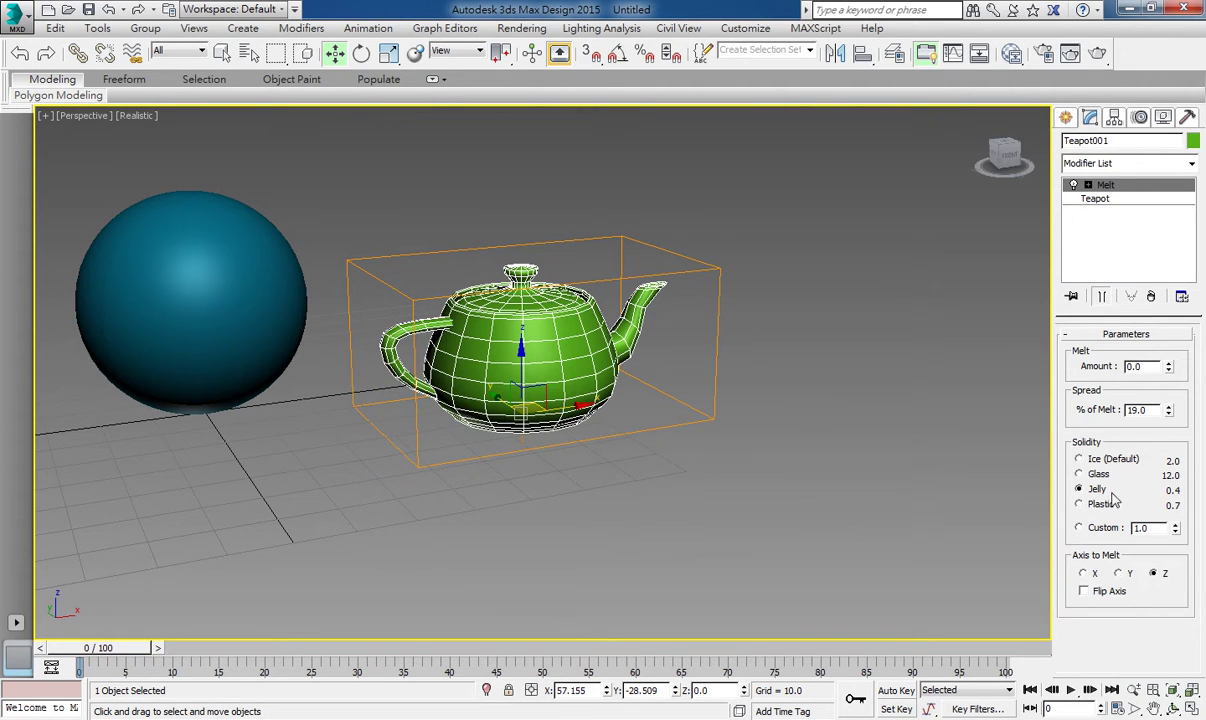
# Step: Test Jelly and Plastic solidity, then bring the melt amount back to 0
pyautogui.moveTo(1168, 366); pyautogui.dragTo(1110, 338)
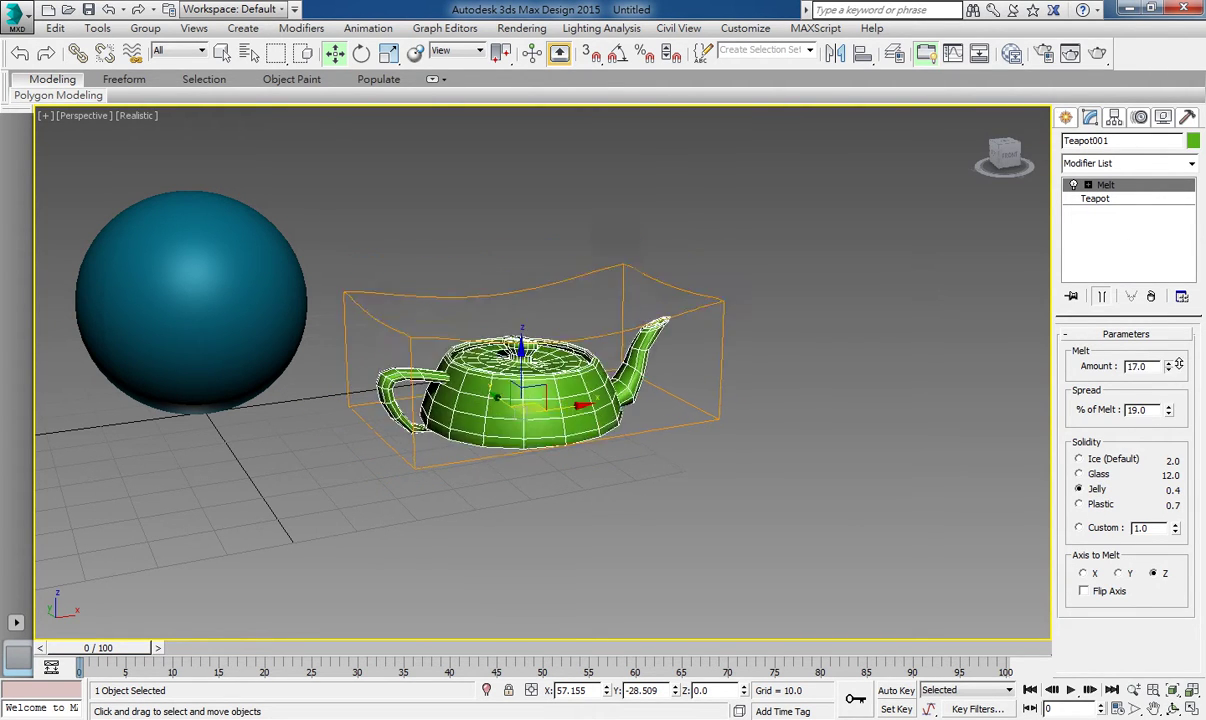
pyautogui.rightClick(1110, 338)
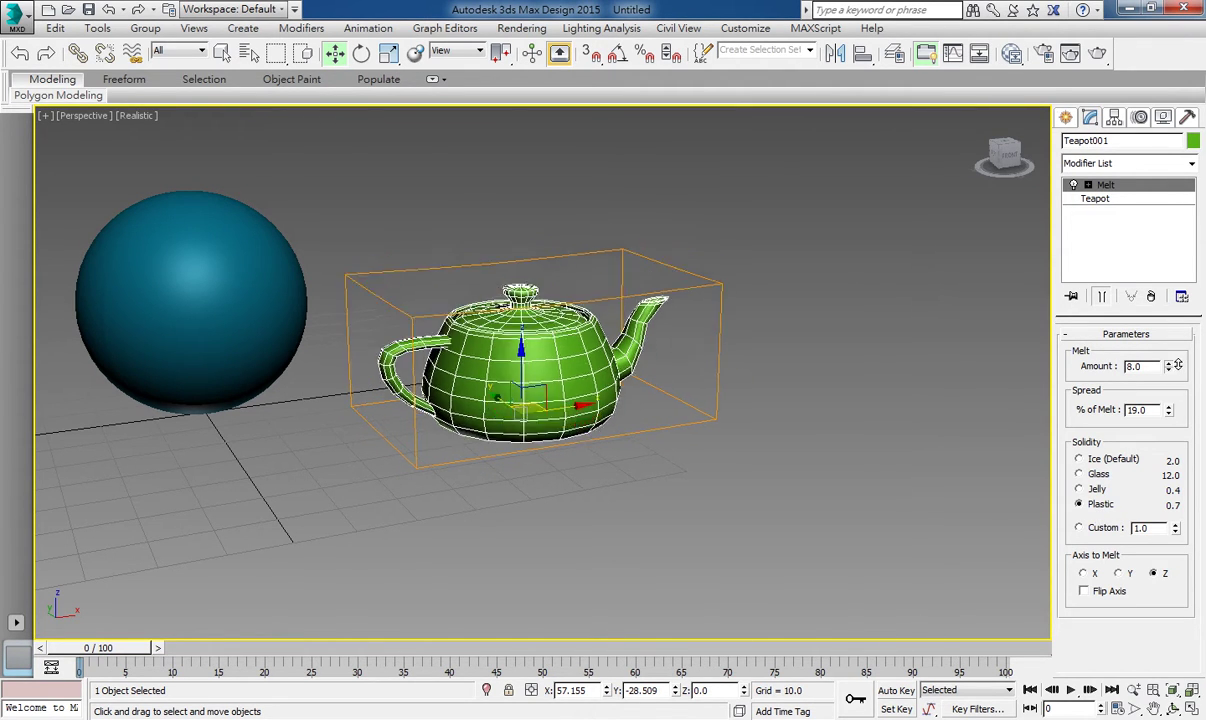
pyautogui.moveTo(1168, 366); pyautogui.dragTo(1170, 303)
pyautogui.rightClick(1170, 303)
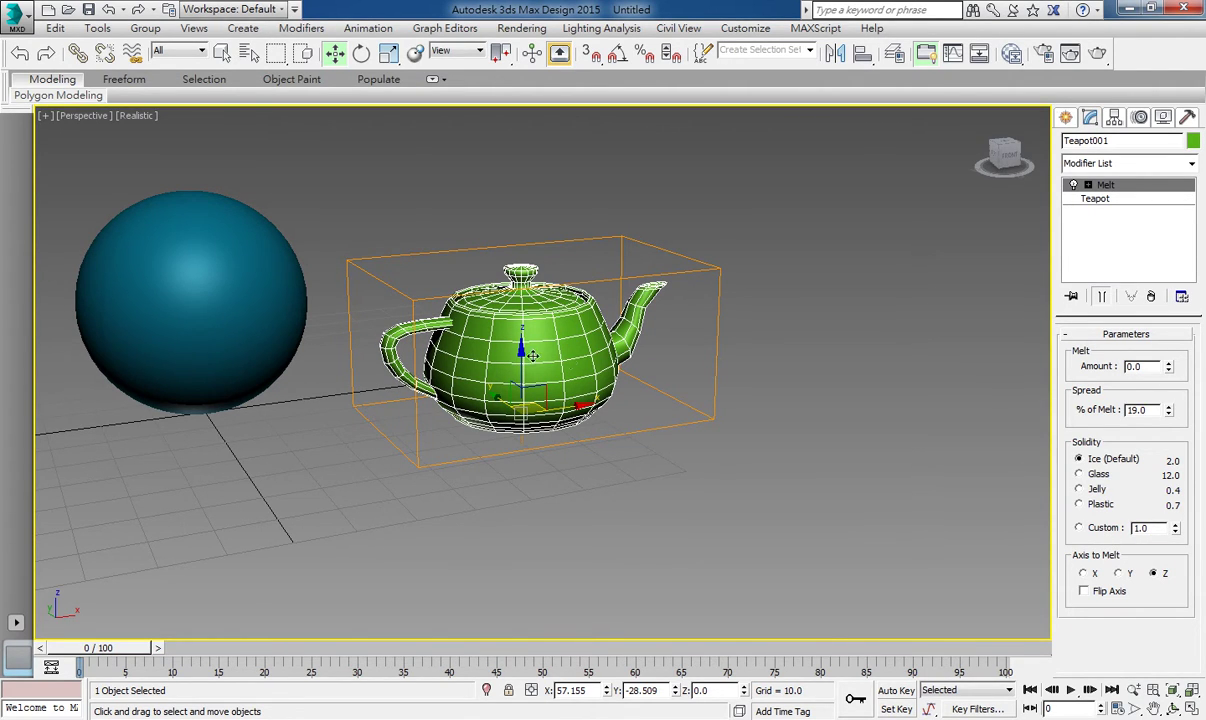
pyautogui.moveTo(1168, 368); pyautogui.dragTo(1150, 293)
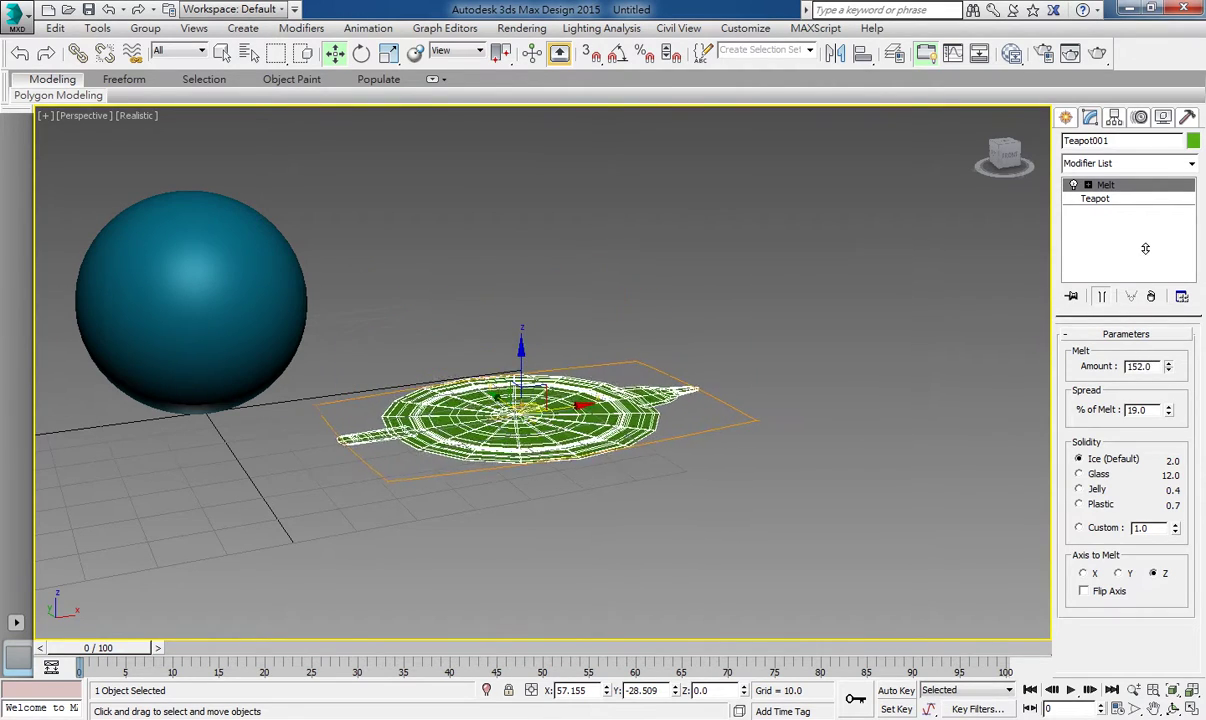
pyautogui.moveTo(1150, 293); pyautogui.dragTo(1072, 265)
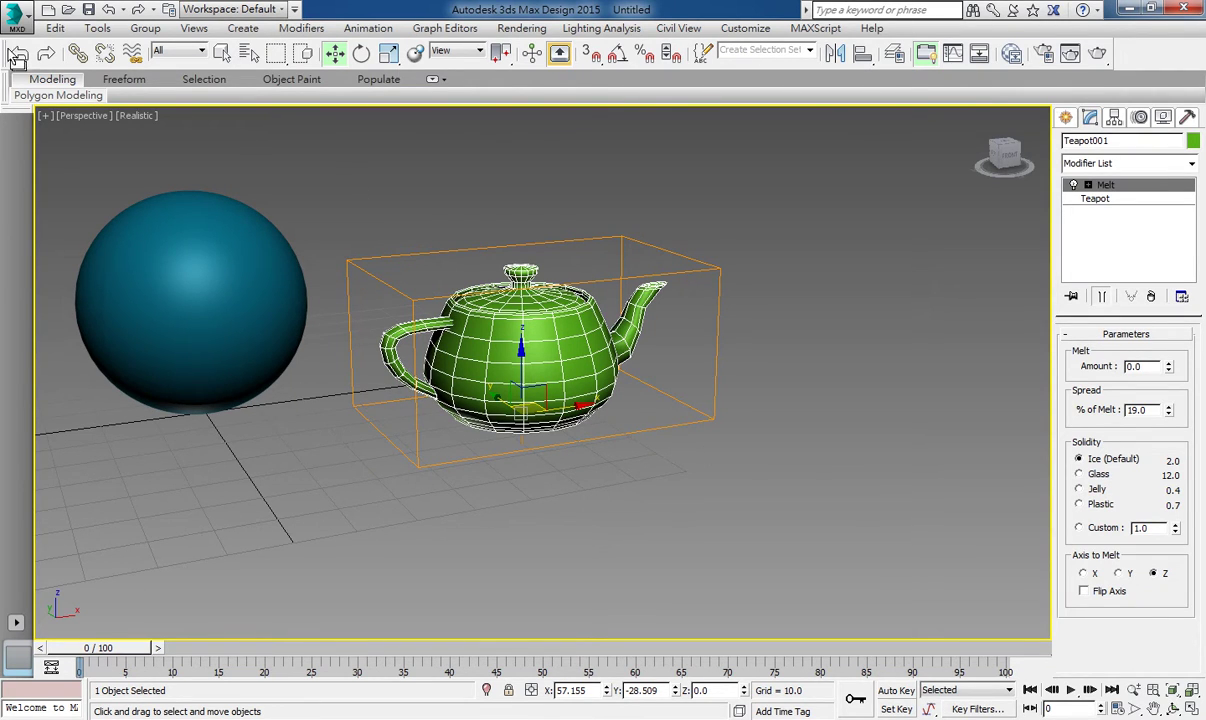
# Step: Delete the sphere and teapot and draw a new plane on the ground grid
pyautogui.keyDown('ctrl'); pyautogui.click(271, 307); pyautogui.keyUp('ctrl')
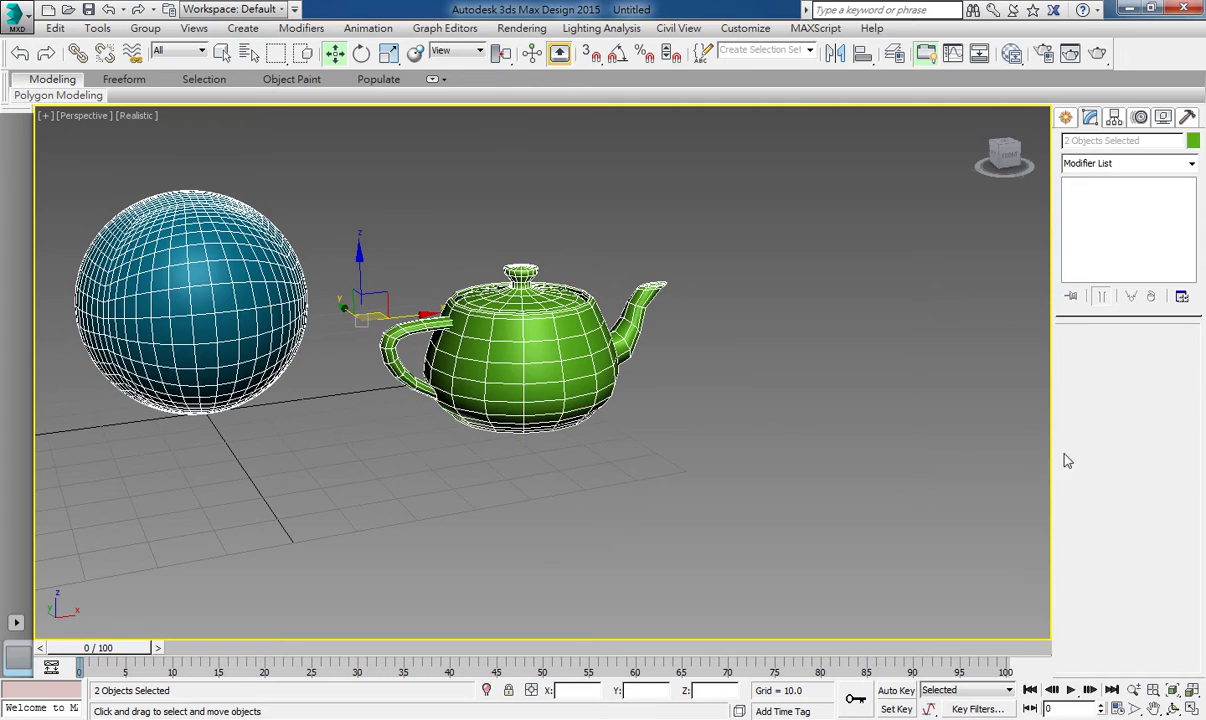
pyautogui.press('Delete')
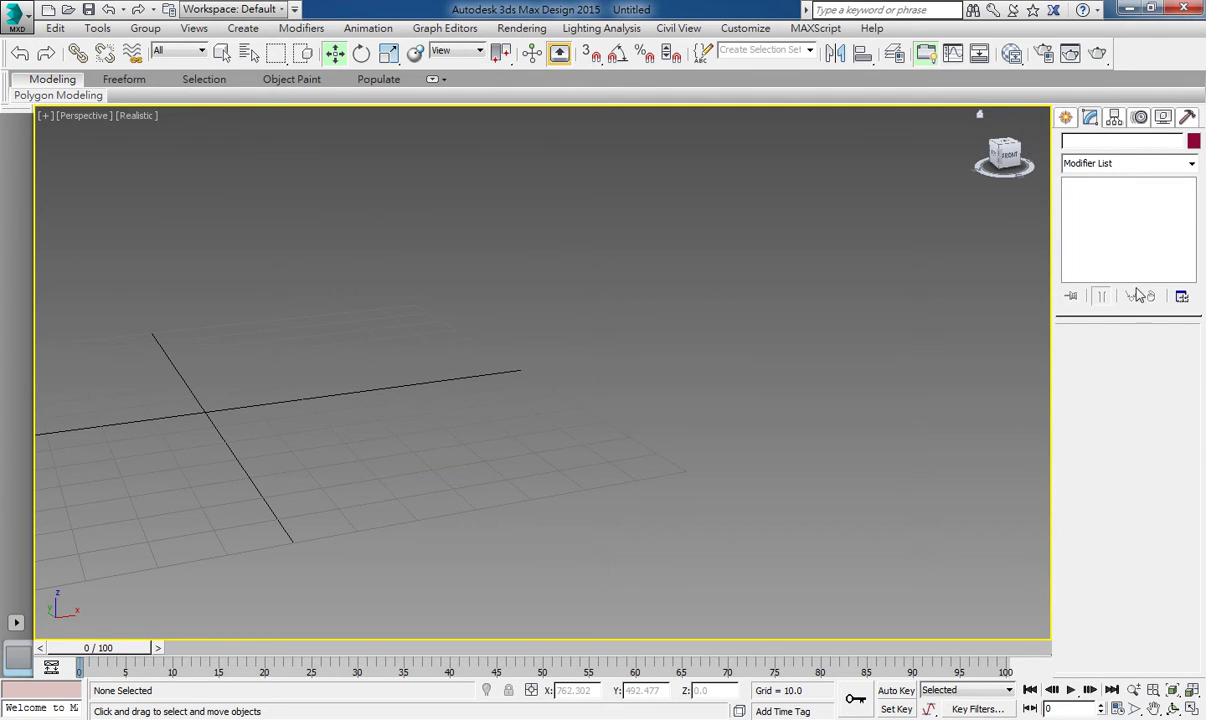
pyautogui.click(1065, 117)
pyautogui.click(1160, 294)
pyautogui.moveTo(113, 358)
pyautogui.mouseDown()
pyautogui.moveTo(733, 537)
pyautogui.moveTo(850, 463)
pyautogui.mouseUp()
# Step: Set the plane's Length Segs and Width Segs to 40 each
pyautogui.click(1093, 118)
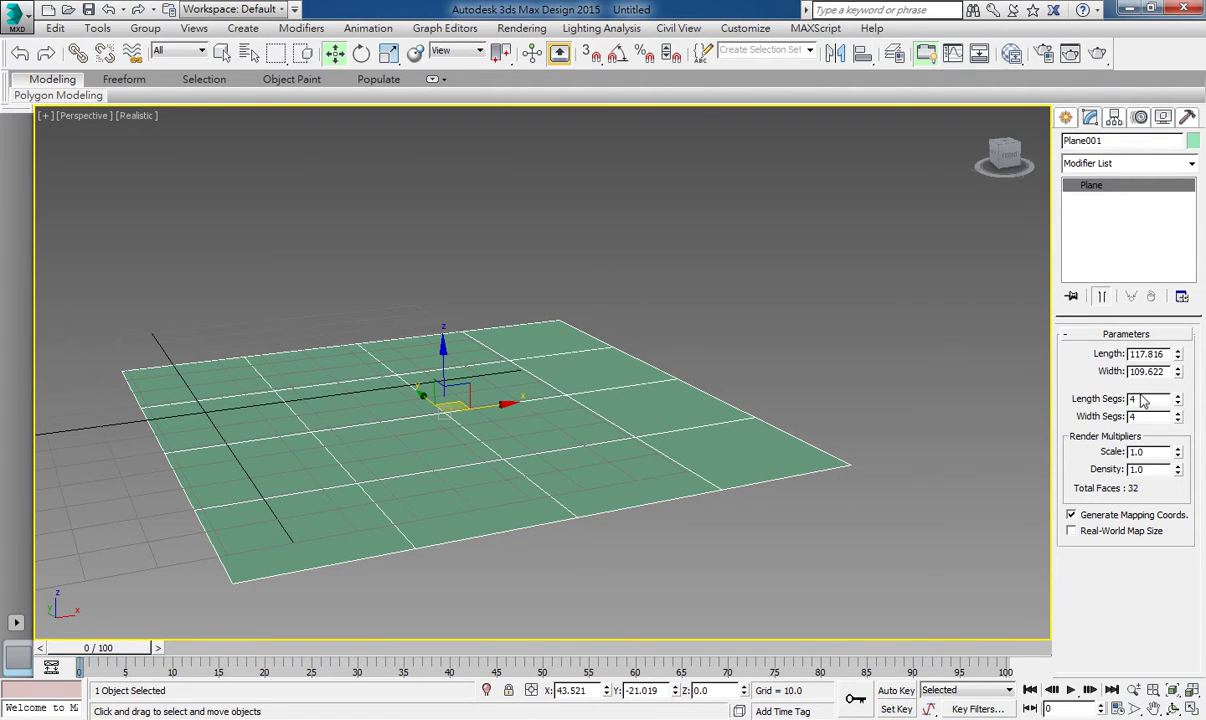
pyautogui.write('0')
pyautogui.press('Tab')
pyautogui.write('40')
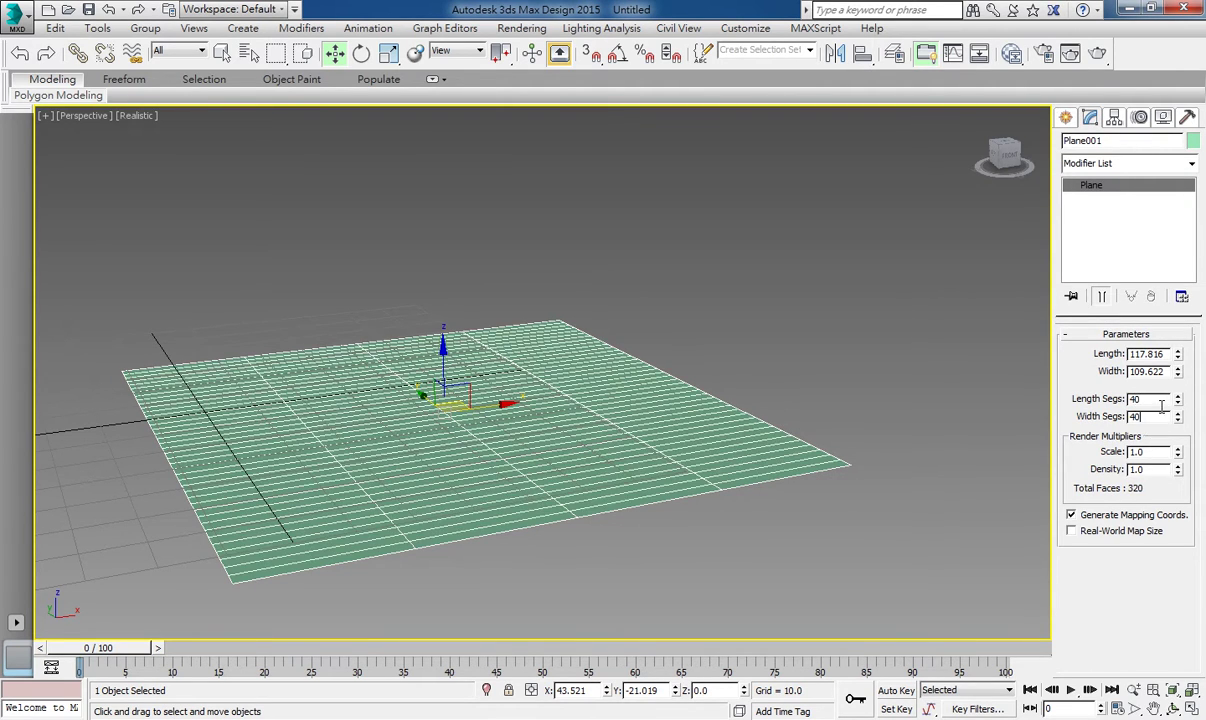
pyautogui.press('Return')
pyautogui.keyDown('alt'); pyautogui.moveTo(443, 508); pyautogui.dragTo(609, 474, button='middle'); pyautogui.keyUp('alt')
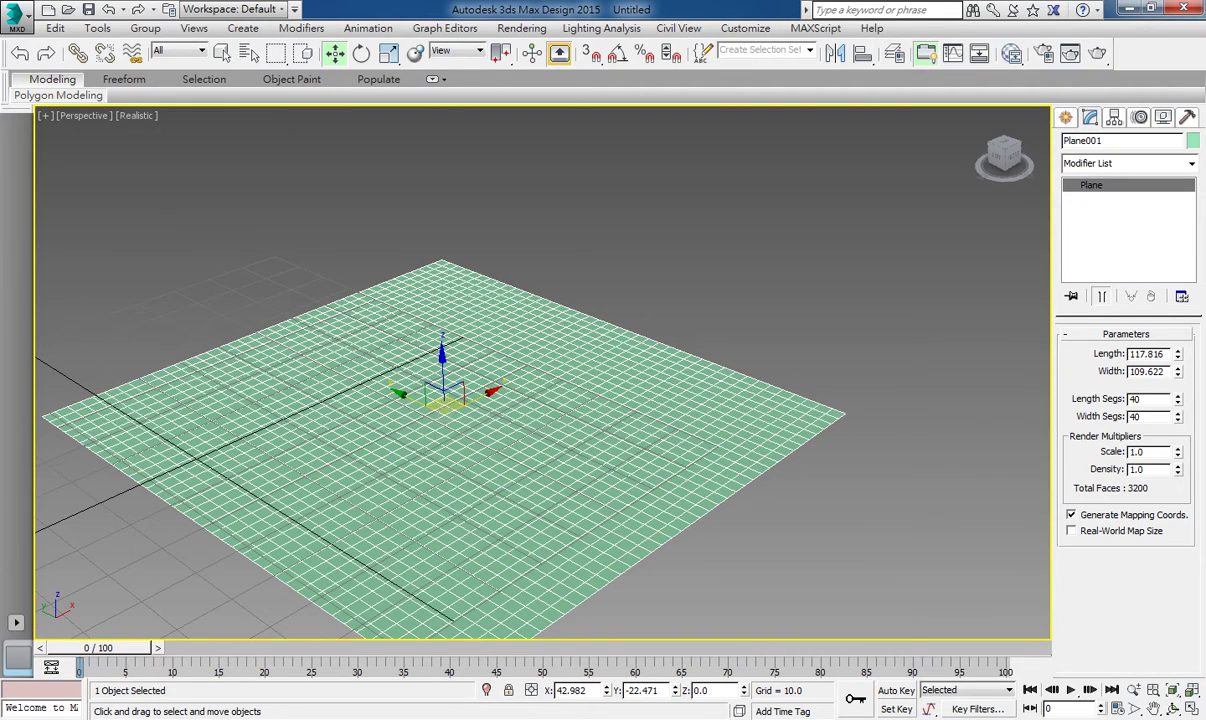
pyautogui.click(1110, 162)
pyautogui.moveTo(1191, 195); pyautogui.dragTo(1203, 630)
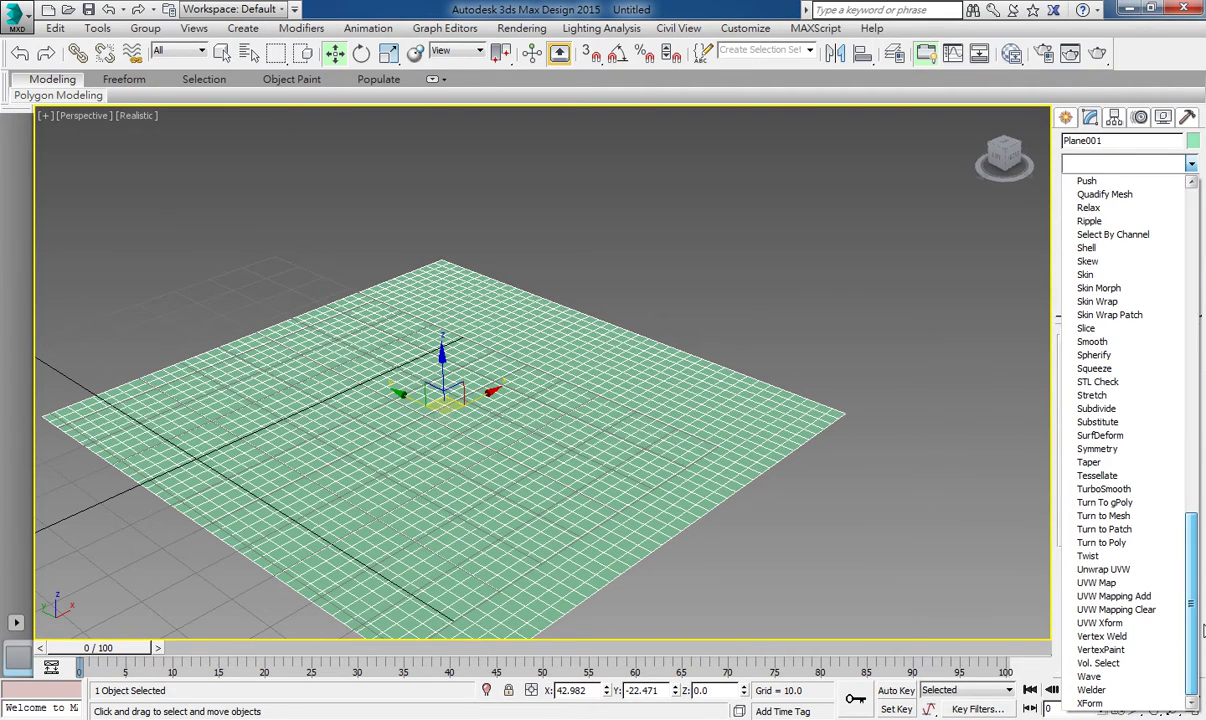
# Step: Apply Wave to the plane with Amplitude 1 and Amplitude 2 both at 5.0
pyautogui.click(1107, 680)
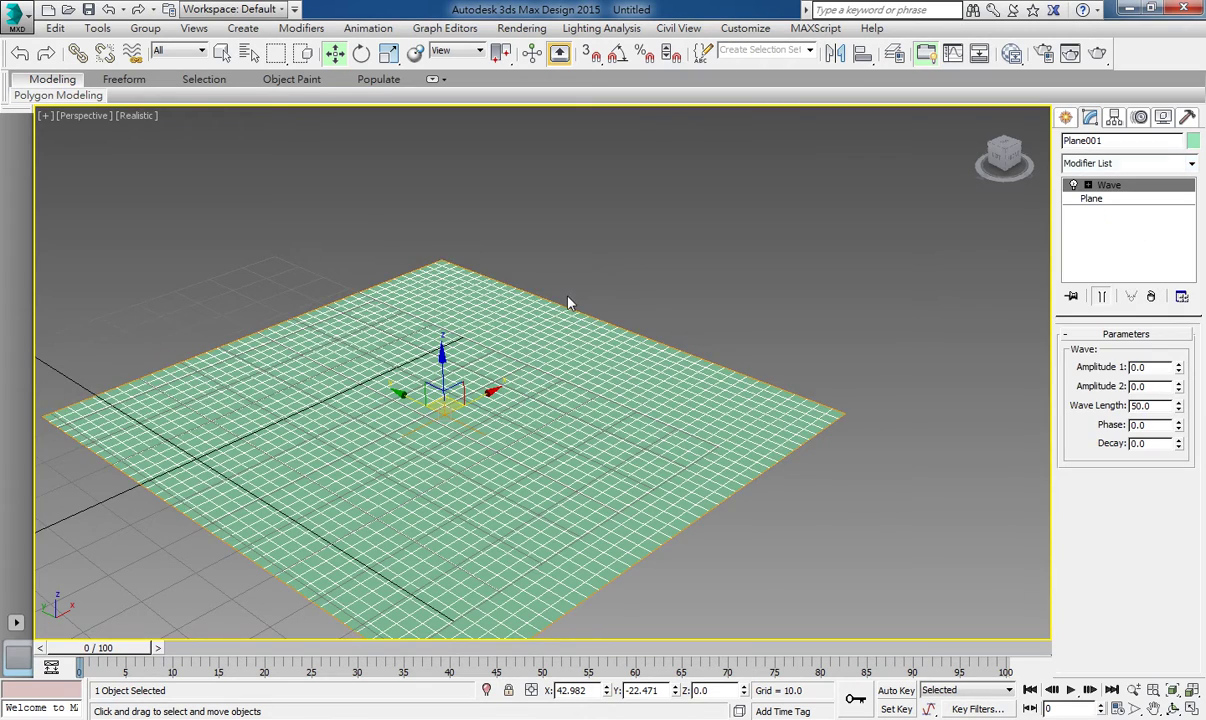
pyautogui.keyDown('alt'); pyautogui.moveTo(568, 299); pyautogui.dragTo(633, 252, button='middle'); pyautogui.keyUp('alt')
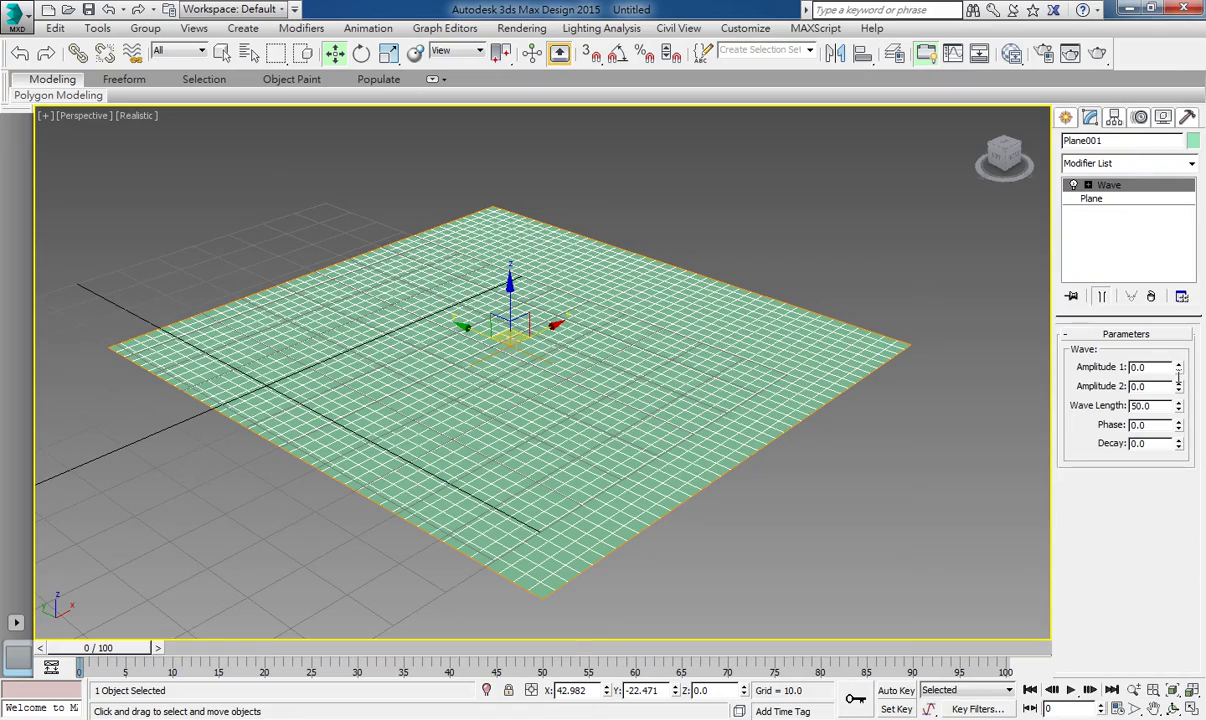
pyautogui.moveTo(1181, 368); pyautogui.dragTo(988, 461)
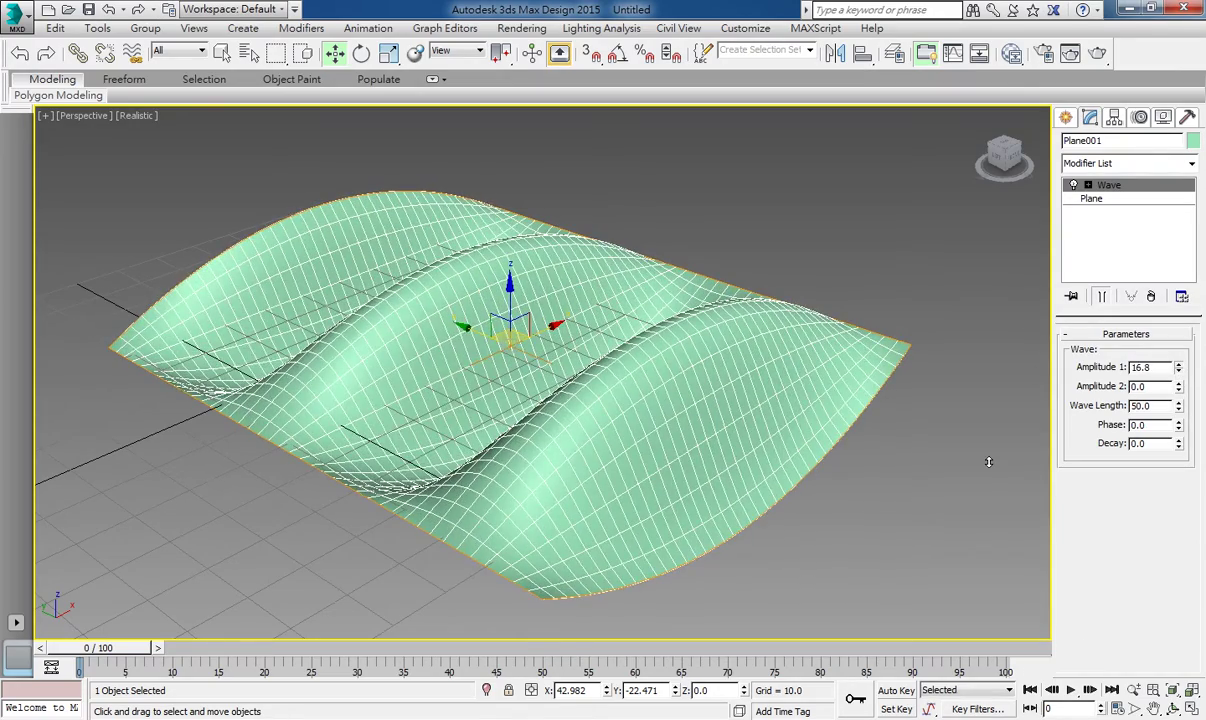
pyautogui.rightClick(988, 461)
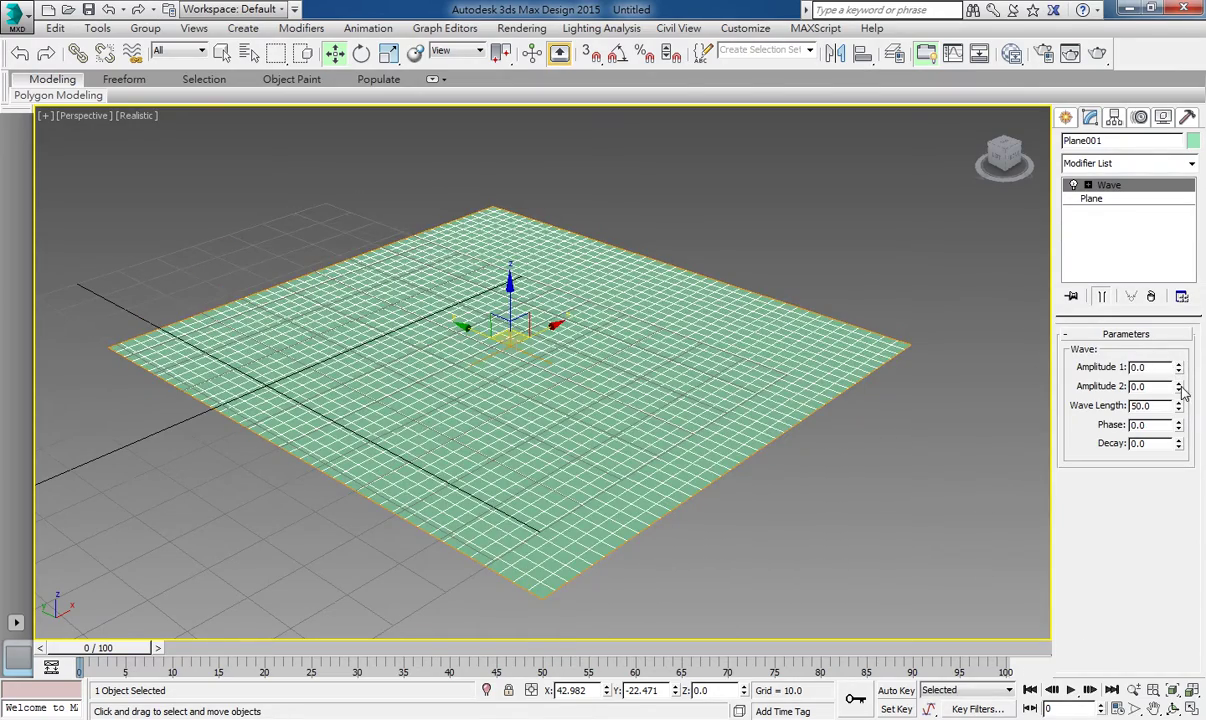
pyautogui.moveTo(1179, 386); pyautogui.dragTo(1179, 370)
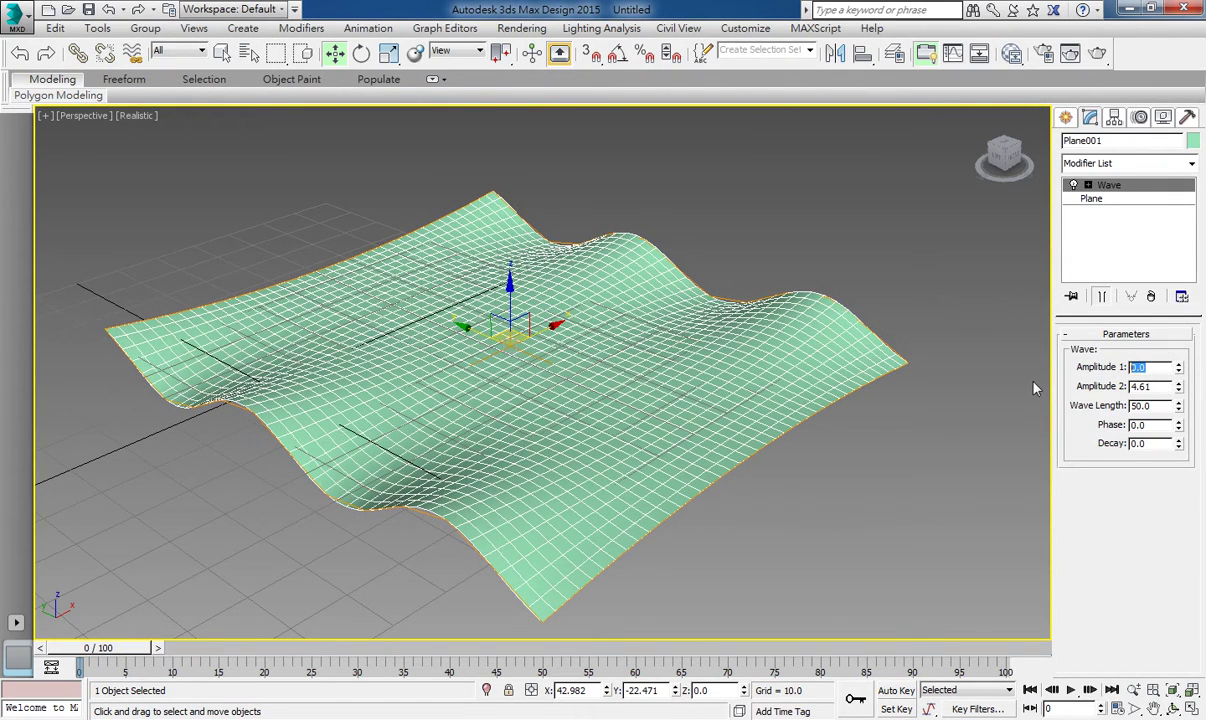
pyautogui.write('5')
pyautogui.press('Tab')
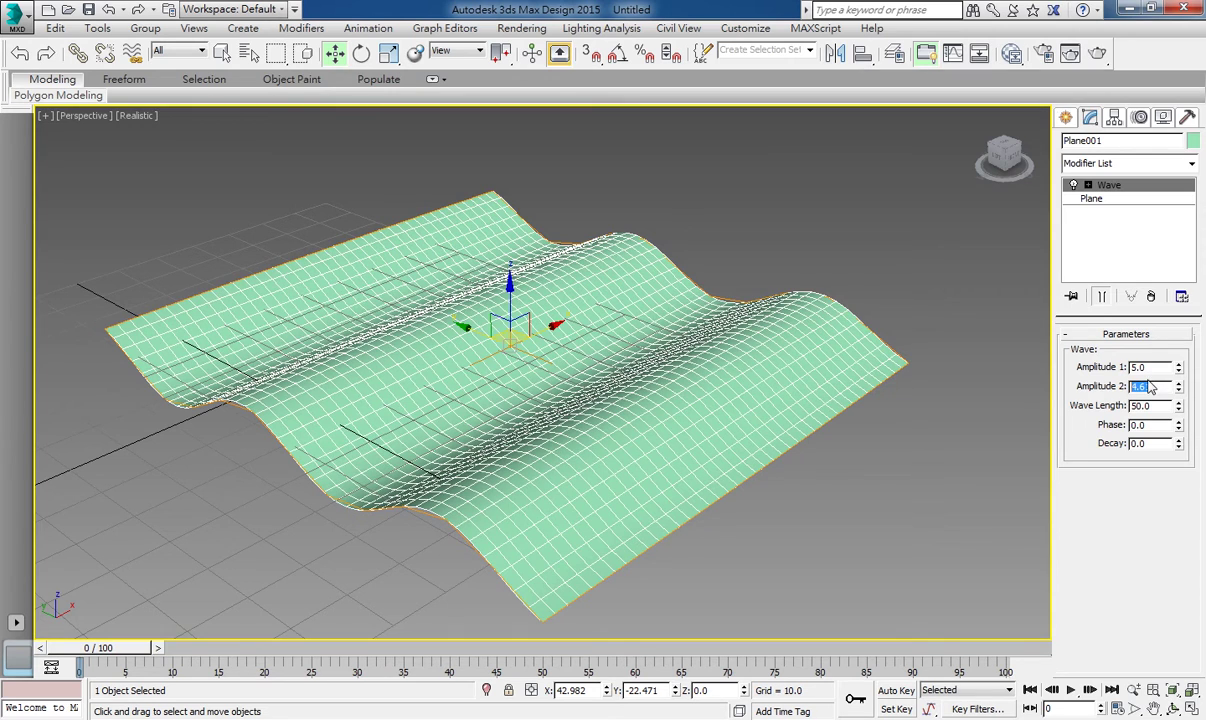
pyautogui.write('5')
pyautogui.press('Return')
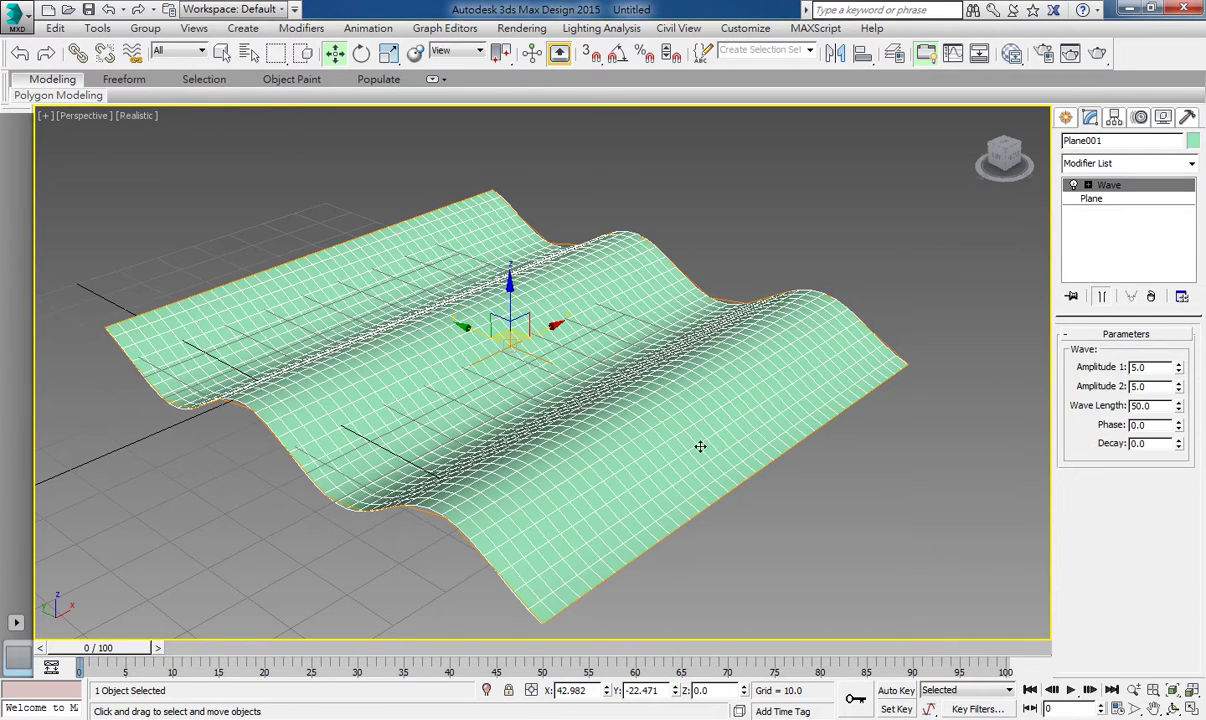
pyautogui.keyDown('alt'); pyautogui.moveTo(659, 420); pyautogui.dragTo(638, 395, button='middle'); pyautogui.keyUp('alt')
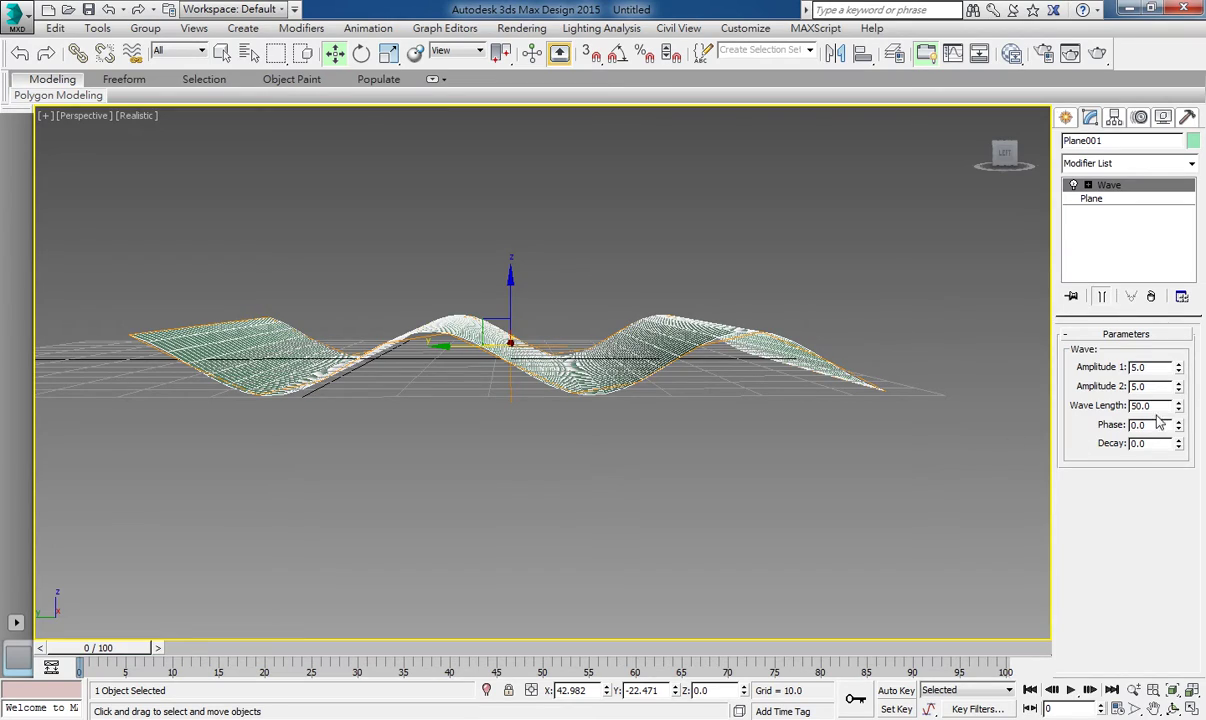
# Step: Set Wave Length to 34.5 and inspect the ridges from several angles
pyautogui.moveTo(1178, 405)
pyautogui.mouseDown()
pyautogui.moveTo(1194, 388)
pyautogui.moveTo(1181, 388)
pyautogui.moveTo(1185, 440)
pyautogui.mouseUp()
pyautogui.keyDown('alt'); pyautogui.moveTo(713, 425); pyautogui.dragTo(670, 478, button='middle'); pyautogui.keyUp('alt')
pyautogui.keyDown('alt'); pyautogui.moveTo(674, 432); pyautogui.dragTo(627, 463, button='middle'); pyautogui.keyUp('alt')
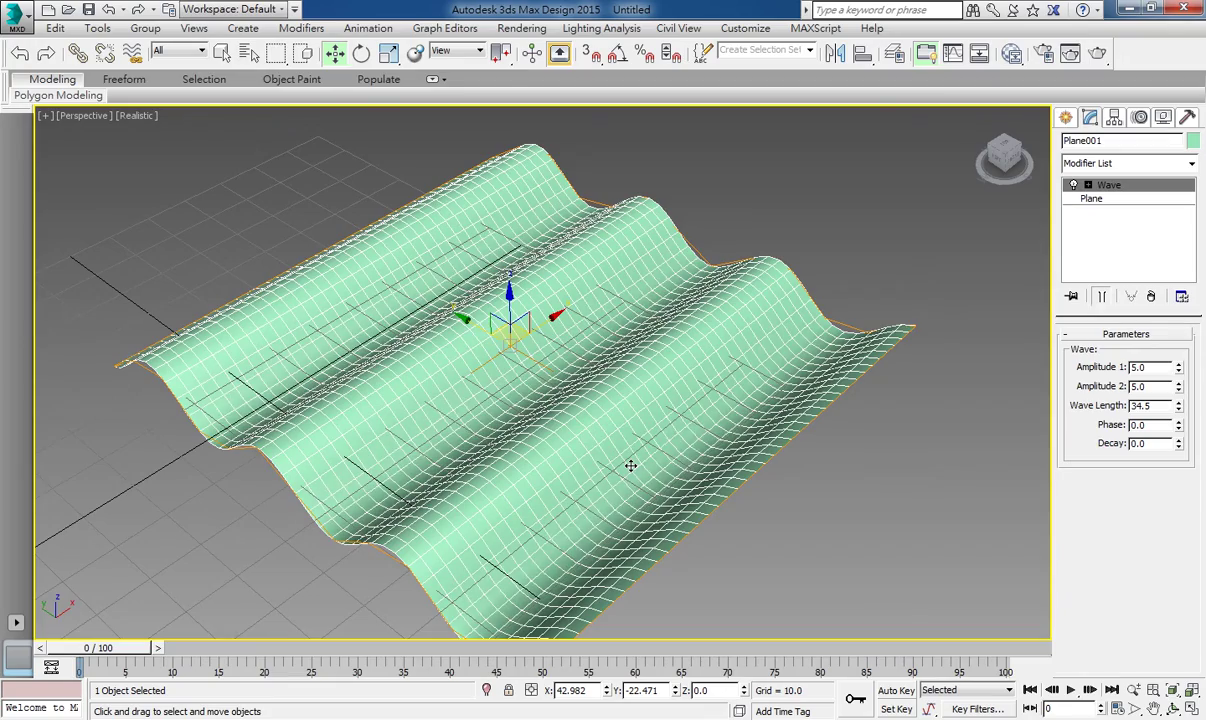
pyautogui.keyDown('alt'); pyautogui.moveTo(636, 390); pyautogui.dragTo(692, 402, button='middle'); pyautogui.keyUp('alt')
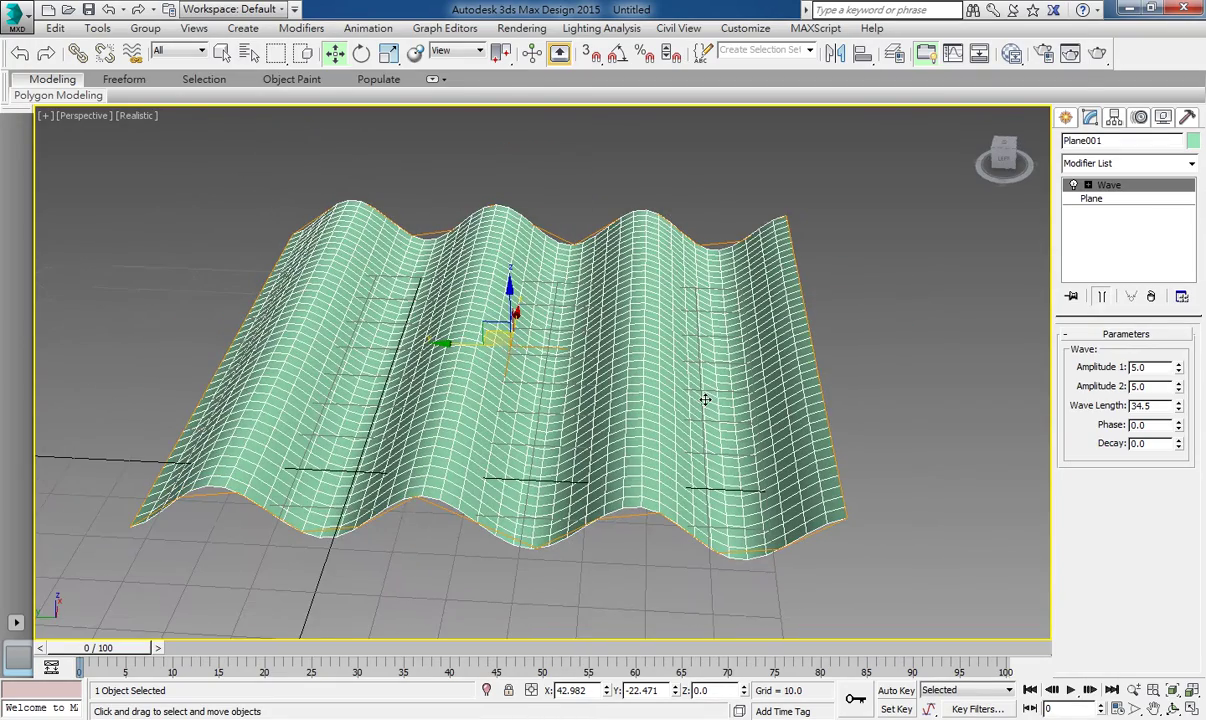
pyautogui.keyDown('alt'); pyautogui.moveTo(586, 399); pyautogui.dragTo(539, 411, button='middle'); pyautogui.keyUp('alt')
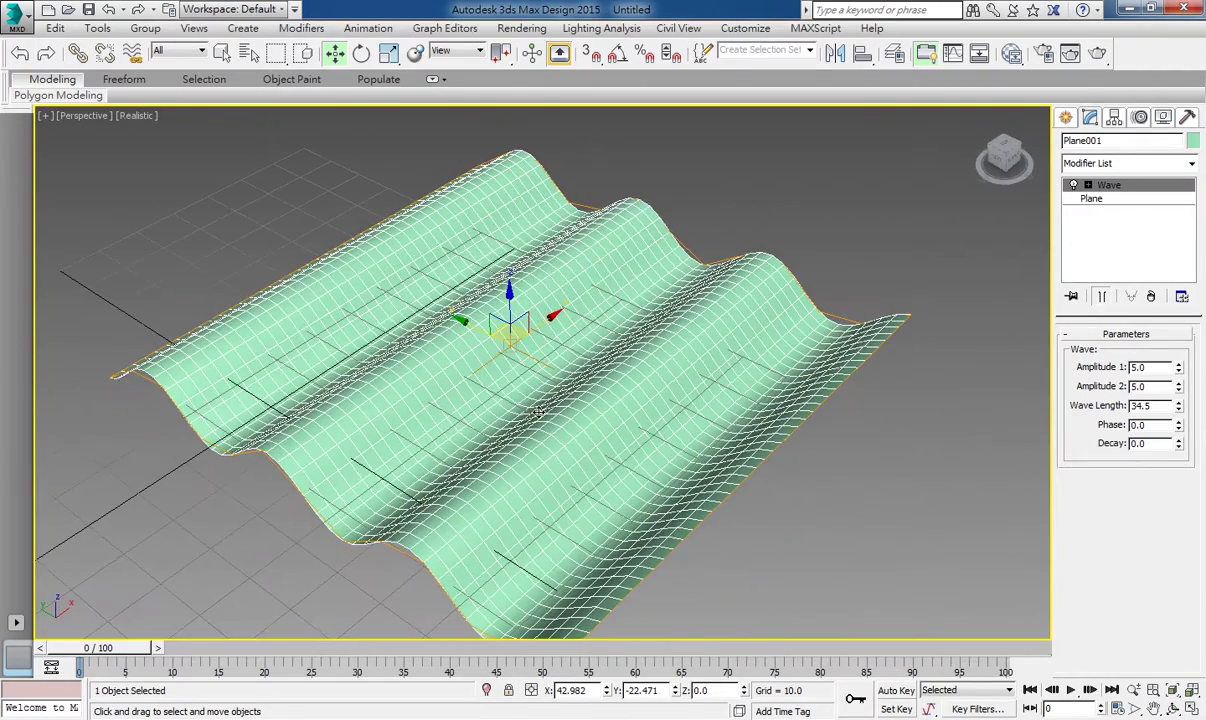
pyautogui.moveTo(775, 428)
pyautogui.keyDown('alt'); pyautogui.mouseDown(button='middle')
pyautogui.moveTo(731, 403)
pyautogui.moveTo(634, 427)
pyautogui.moveTo(724, 425)
pyautogui.mouseUp(button='middle'); pyautogui.keyUp('alt')
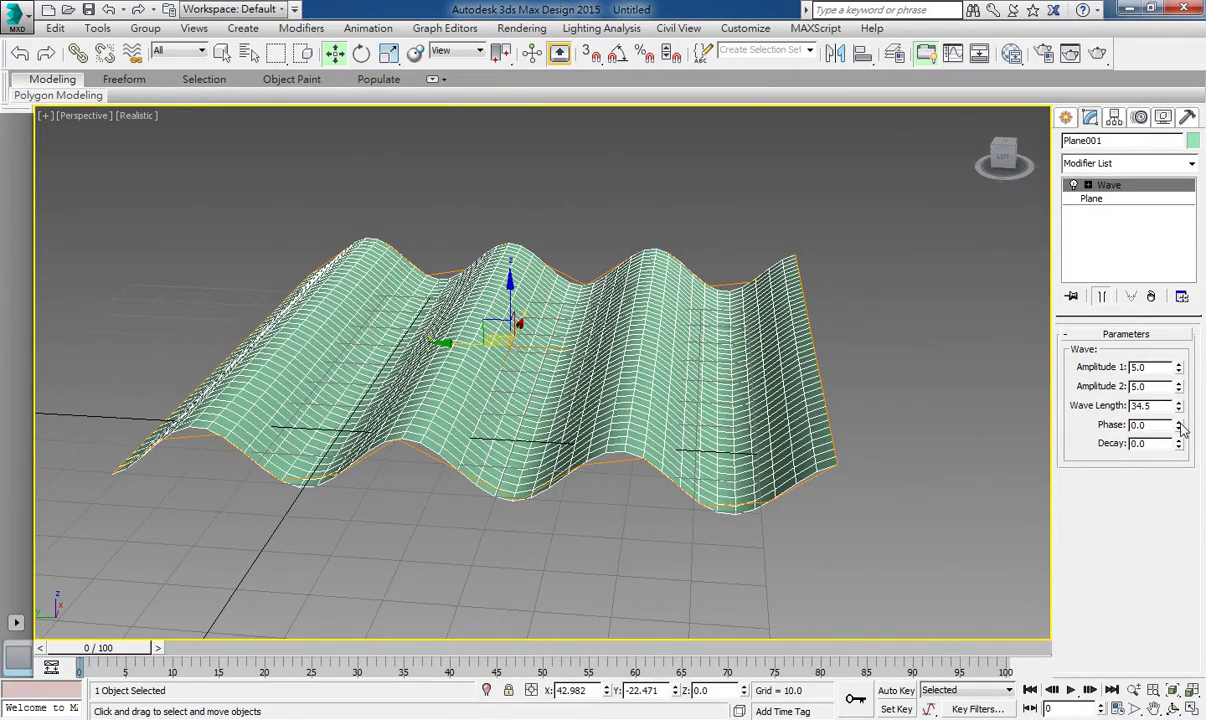
# Step: Sweep Amplitude 1 through positive and negative values, then remove the Wave modifier
pyautogui.moveTo(1178, 367)
pyautogui.mouseDown()
pyautogui.moveTo(1183, 433)
pyautogui.moveTo(1187, 399)
pyautogui.mouseUp()
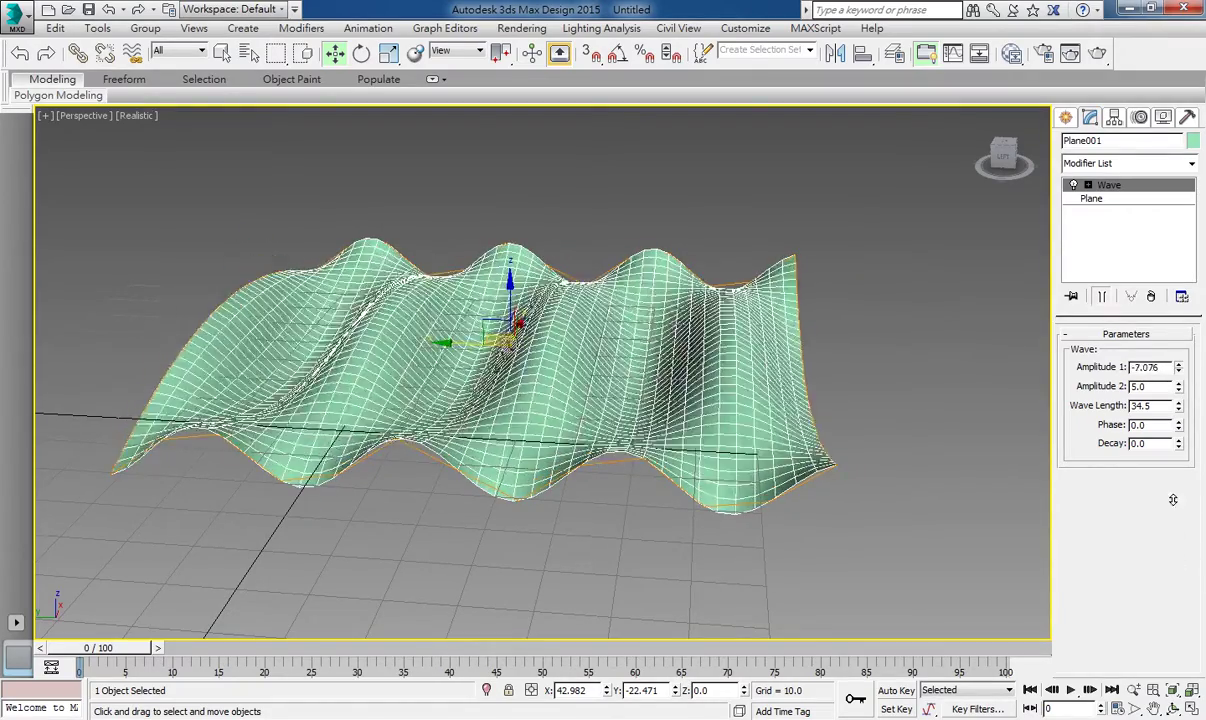
pyautogui.moveTo(1181, 369)
pyautogui.mouseDown()
pyautogui.moveTo(1174, 476)
pyautogui.moveTo(1158, 322)
pyautogui.mouseUp()
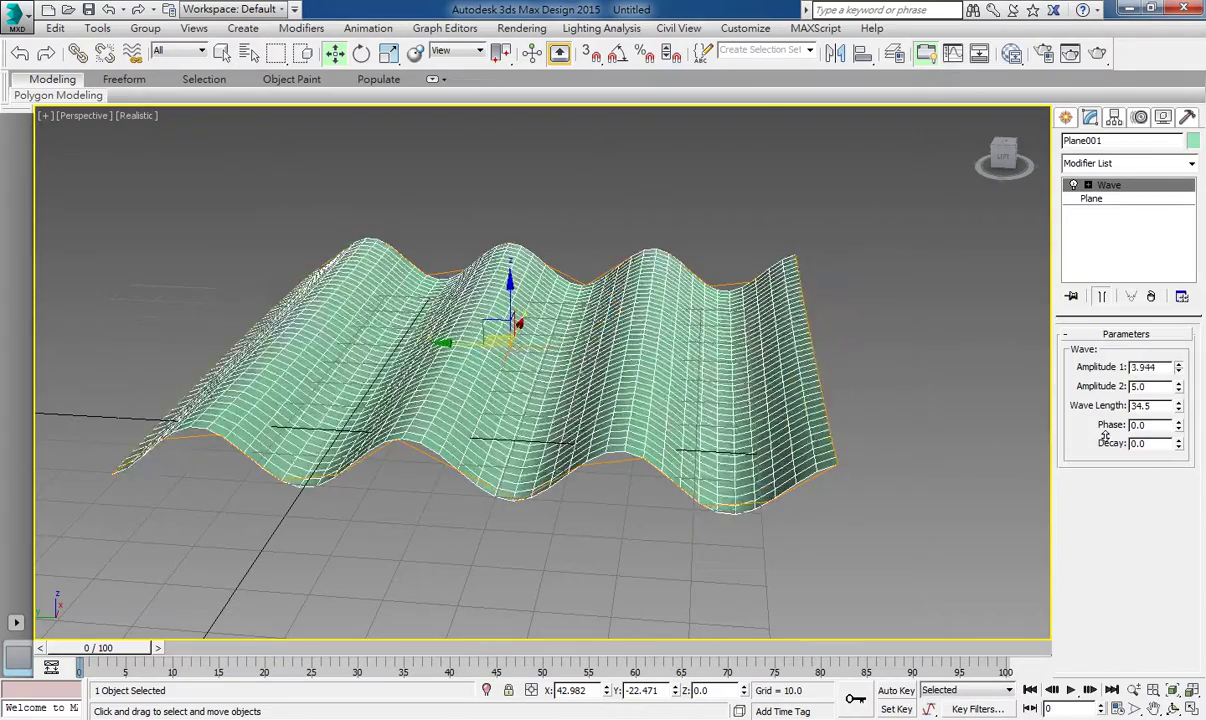
pyautogui.click(1150, 296)
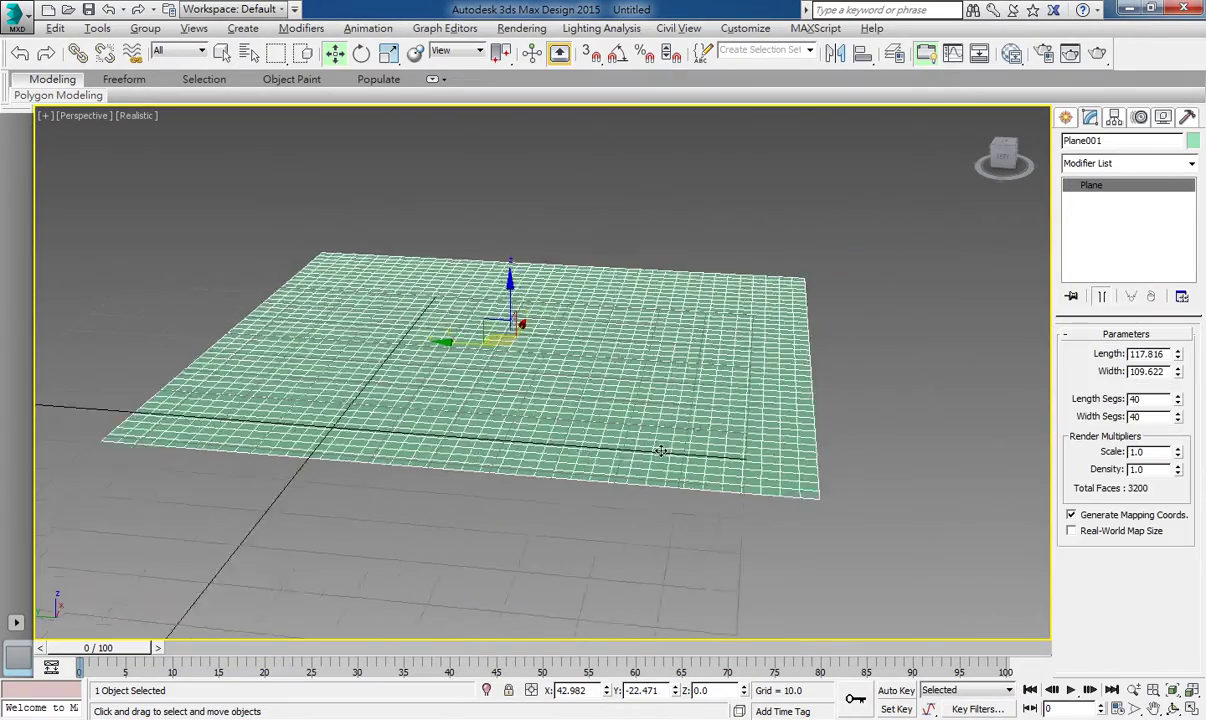
# Step: Add a Ripple modifier to the plane, preview the amplitudes, and reset both to 0
pyautogui.keyDown('alt'); pyautogui.moveTo(650, 420); pyautogui.dragTo(582, 456, button='middle'); pyautogui.keyUp('alt')
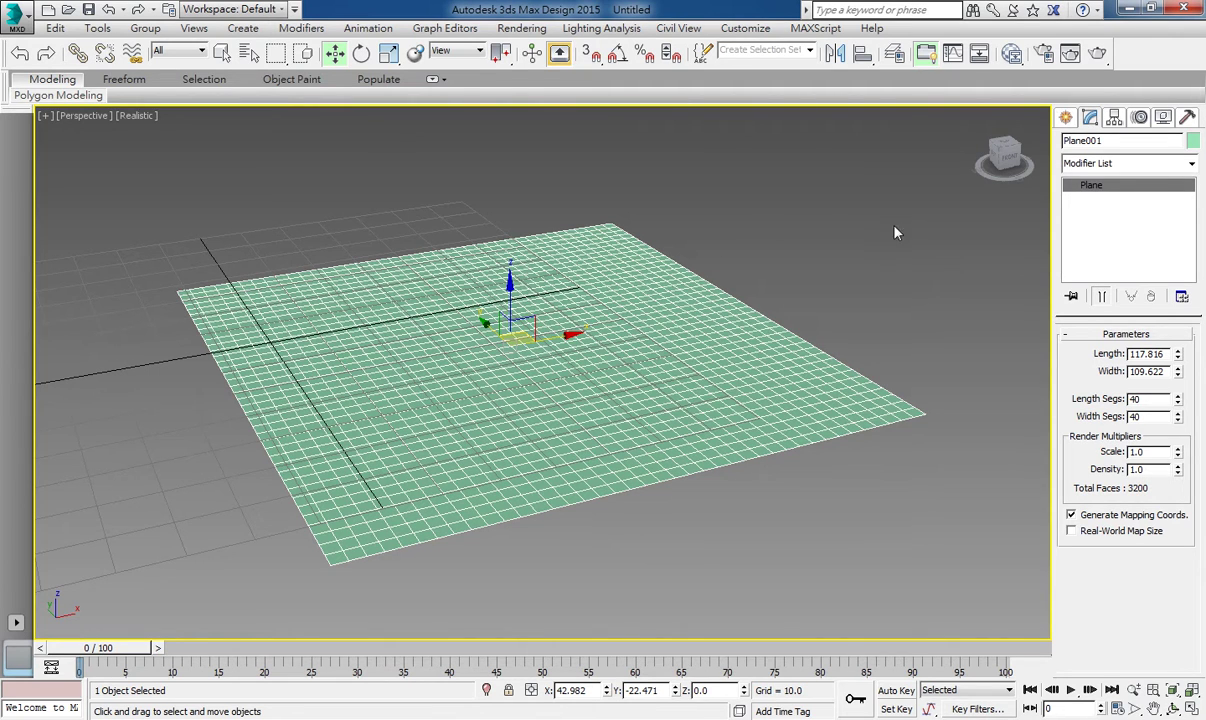
pyautogui.click(1104, 162)
pyautogui.press('r')
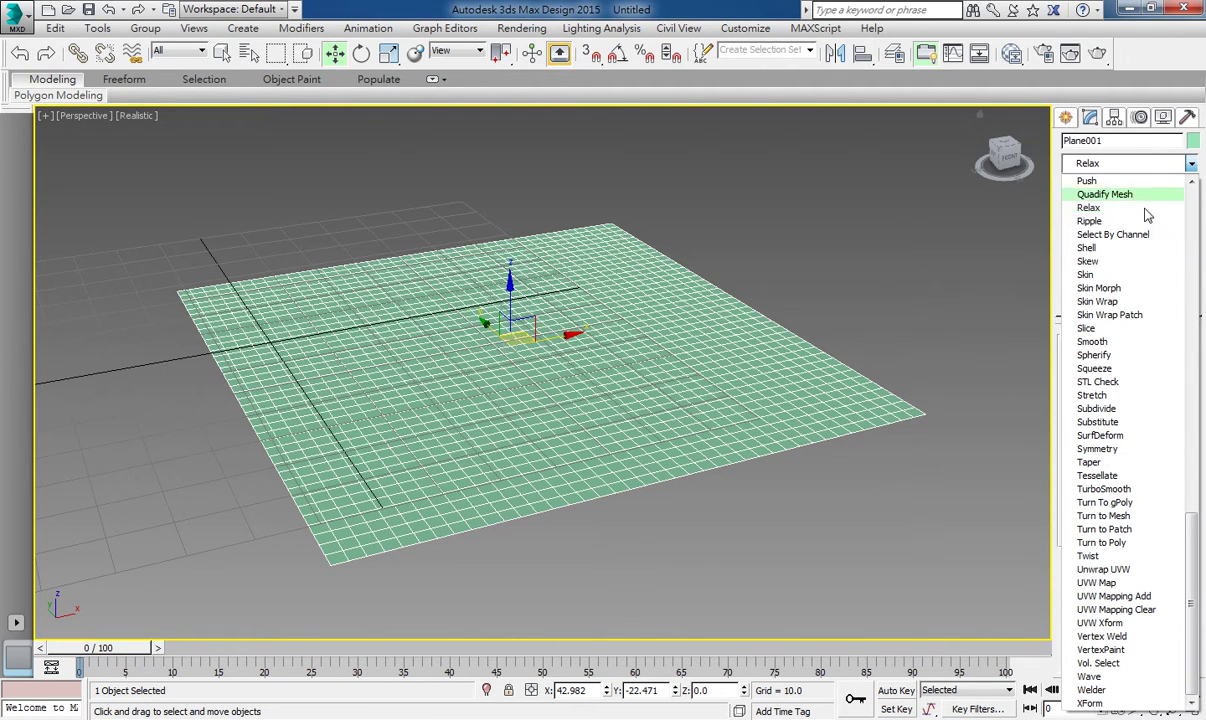
pyautogui.click(1089, 221)
pyautogui.moveTo(610, 388); pyautogui.dragTo(592, 390, button='middle')
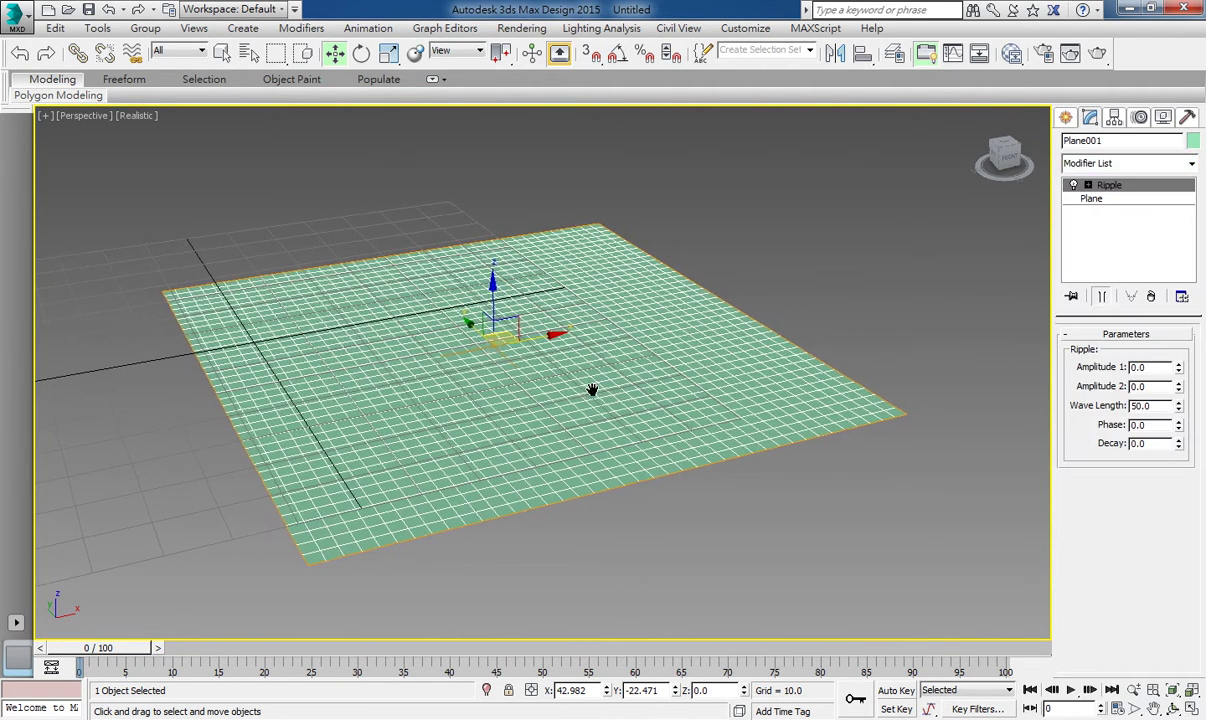
pyautogui.moveTo(1179, 368); pyautogui.dragTo(1179, 155)
pyautogui.rightClick(1179, 368)
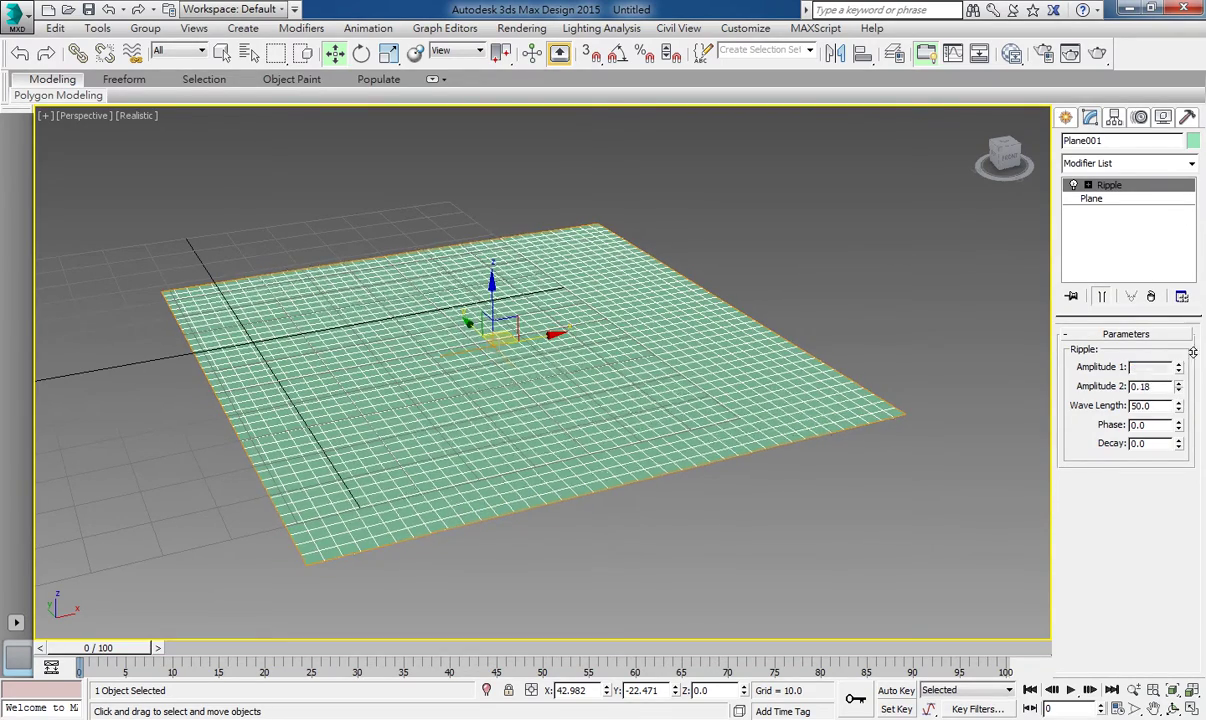
pyautogui.rightClick(1179, 155)
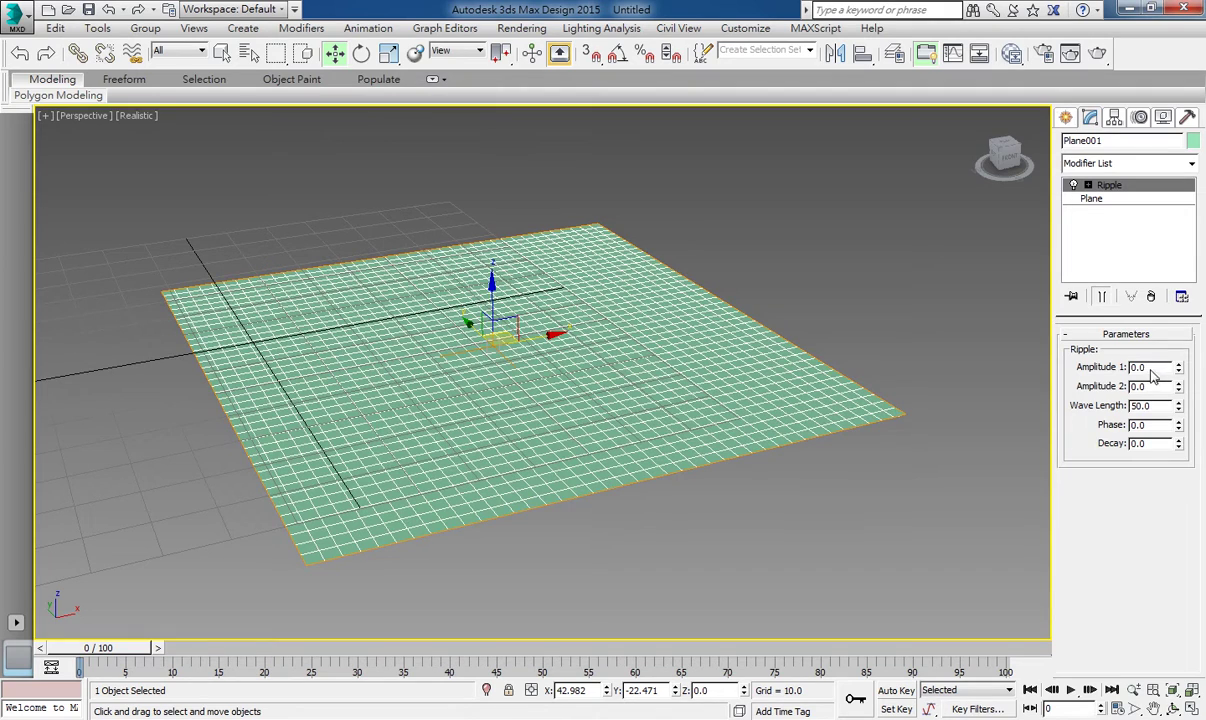
# Step: Set both Ripple amplitudes to 5.0 and compare different Wave Length values
pyautogui.write('5')
pyautogui.press('Tab')
pyautogui.write('5')
pyautogui.press('Return')
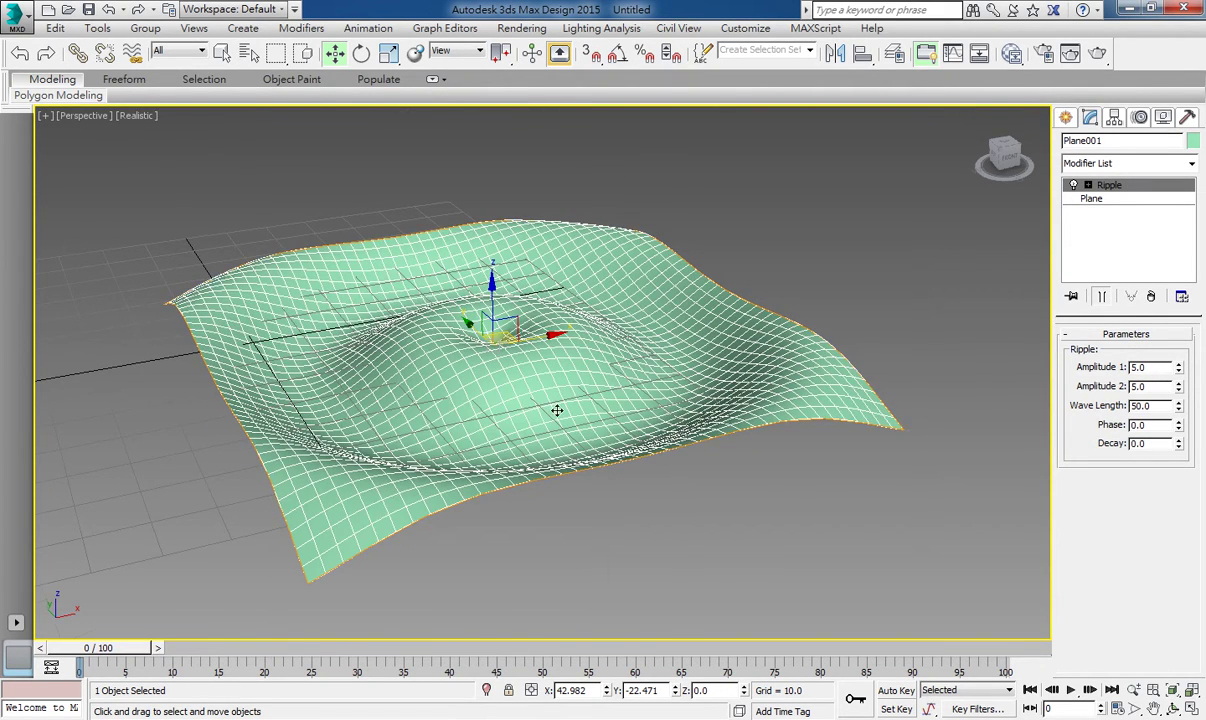
pyautogui.moveTo(524, 387)
pyautogui.keyDown('alt'); pyautogui.mouseDown(button='middle')
pyautogui.moveTo(443, 389)
pyautogui.moveTo(727, 445)
pyautogui.mouseUp(button='middle'); pyautogui.keyUp('alt')
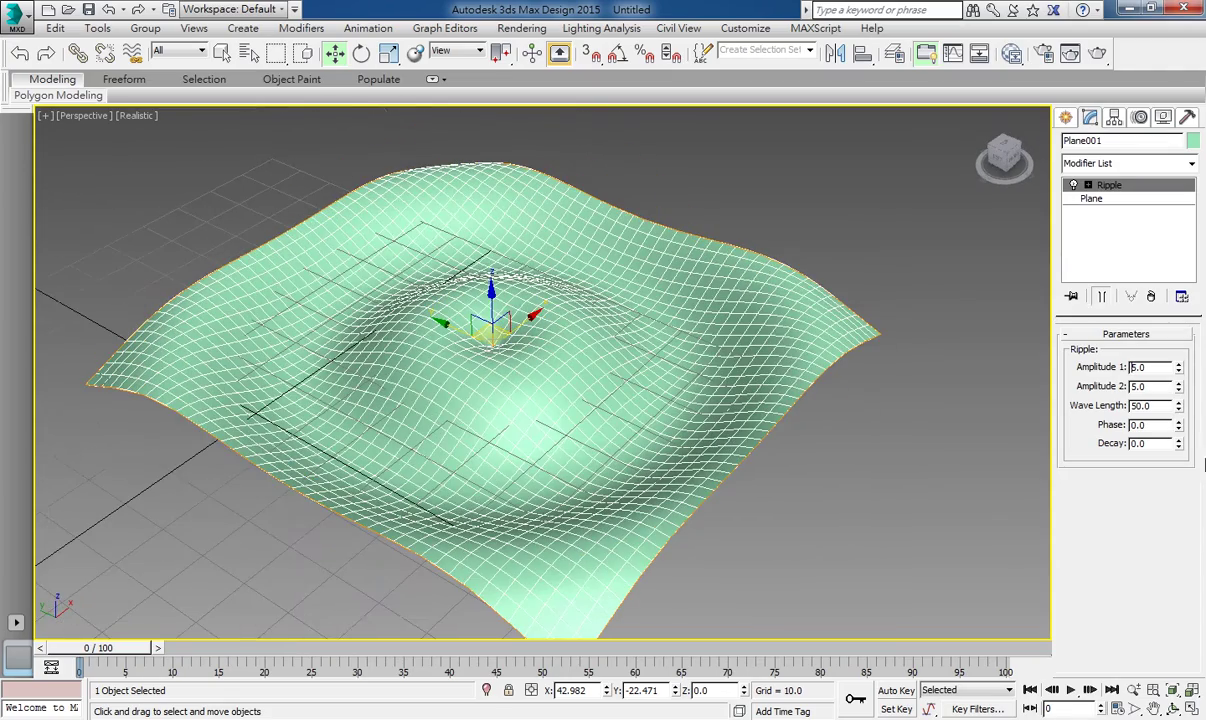
pyautogui.moveTo(1179, 407)
pyautogui.mouseDown()
pyautogui.moveTo(1194, 466)
pyautogui.moveTo(1125, 440)
pyautogui.moveTo(1117, 366)
pyautogui.moveTo(1181, 297)
pyautogui.moveTo(1158, 197)
pyautogui.mouseUp()
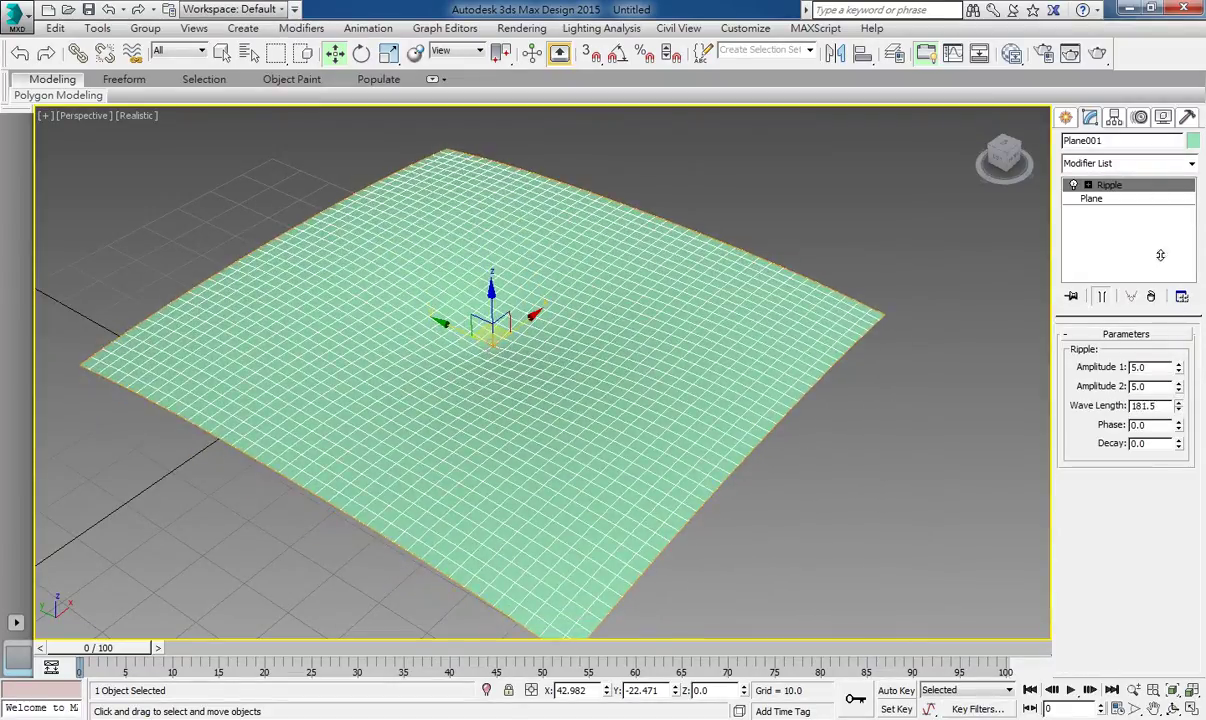
pyautogui.moveTo(1160, 255)
pyautogui.mouseDown()
pyautogui.moveTo(1153, 388)
pyautogui.moveTo(1176, 505)
pyautogui.mouseUp()
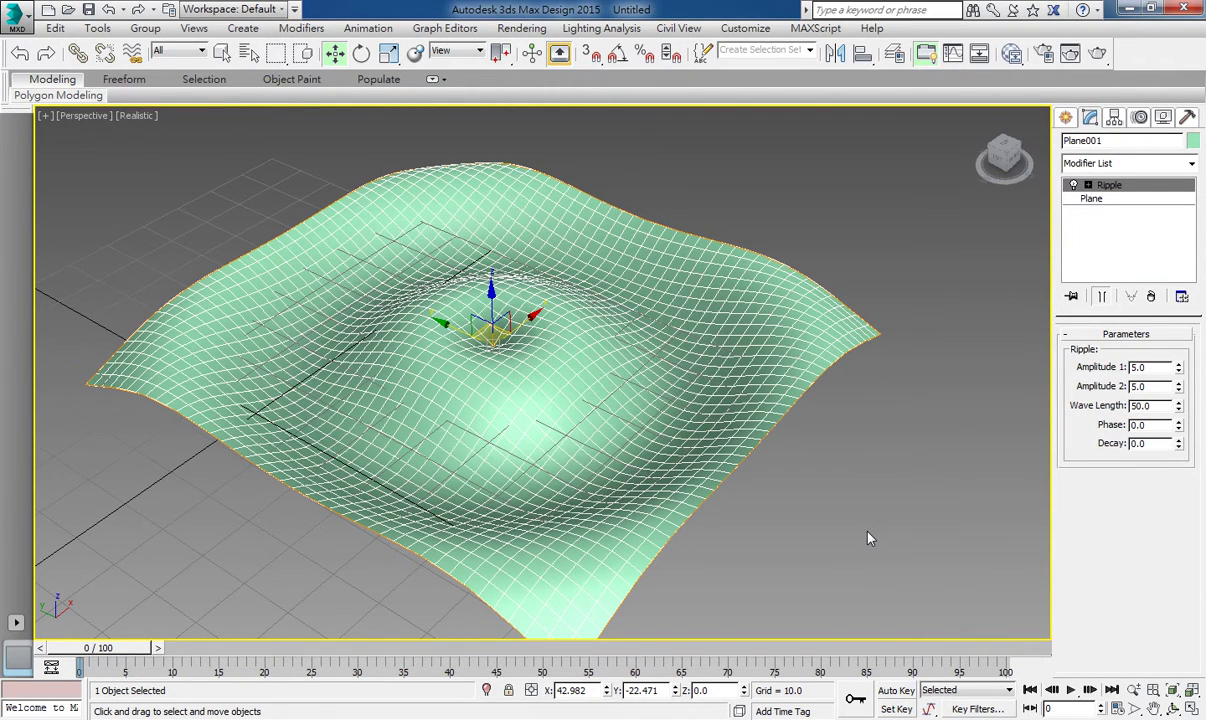
# Step: Delete the rippled plane and draw a new teapot near the grid centre
pyautogui.press('Delete')
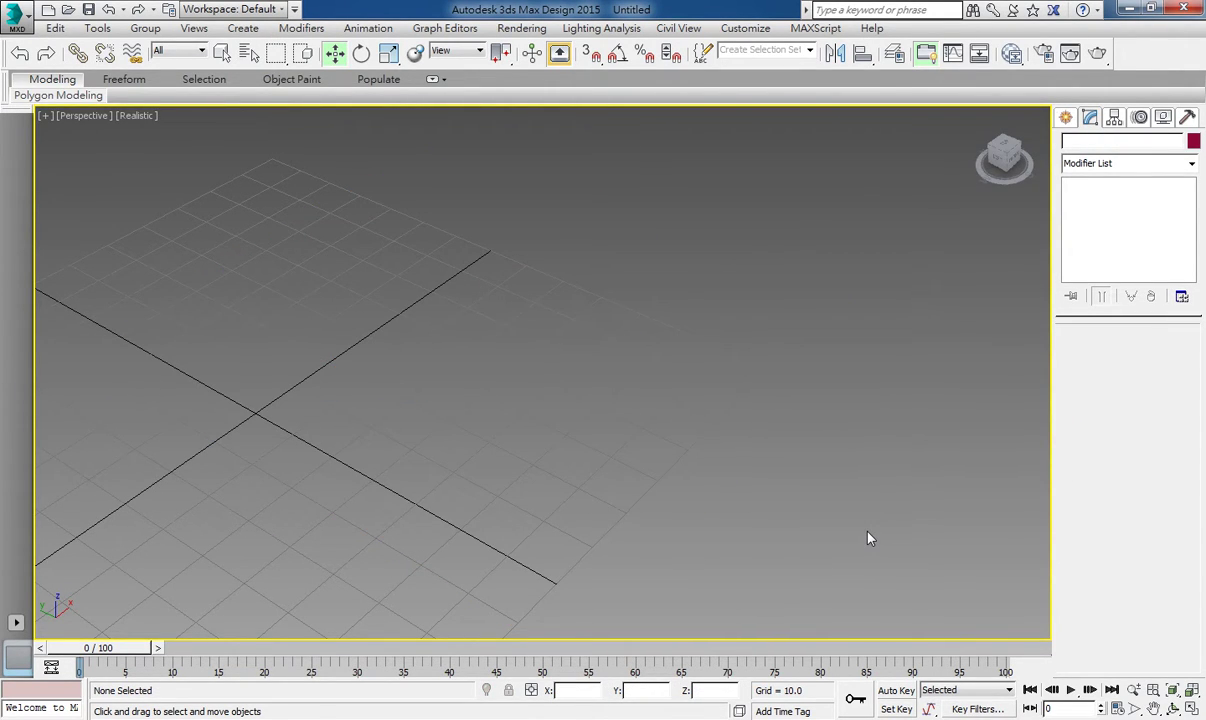
pyautogui.click(1066, 117)
pyautogui.click(1094, 293)
pyautogui.moveTo(269, 398); pyautogui.dragTo(447, 374)
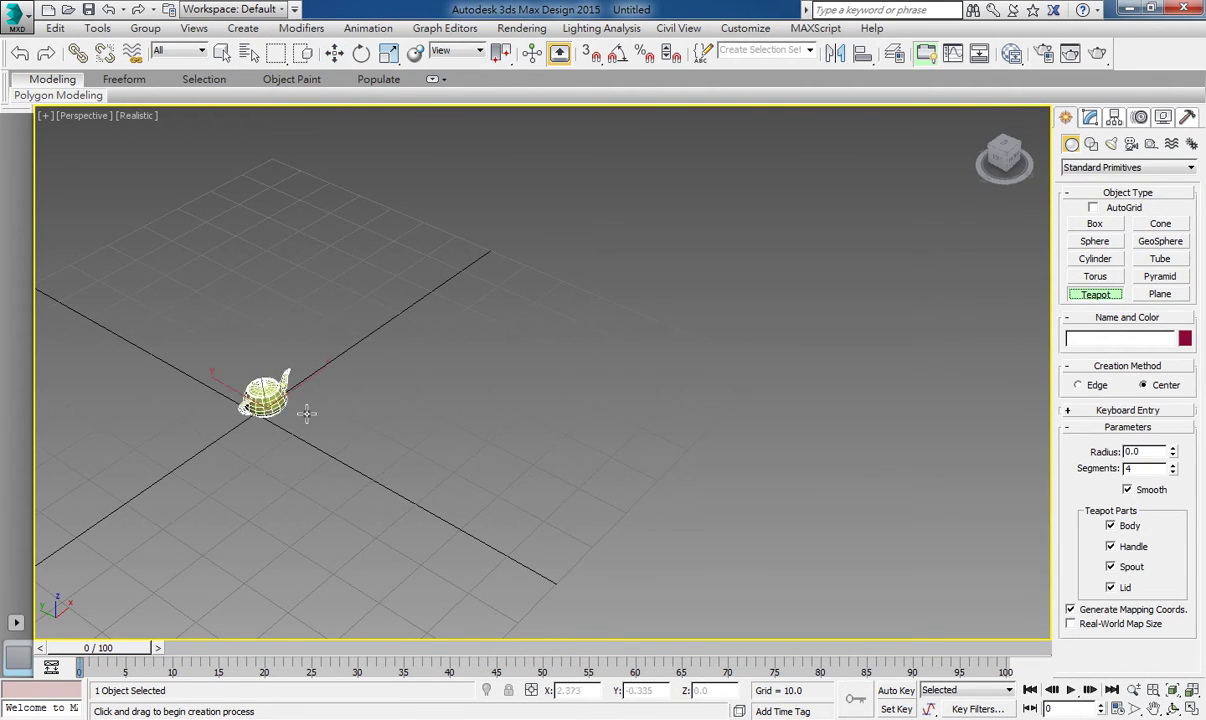
pyautogui.moveTo(447, 374)
pyautogui.mouseDown(button='middle')
pyautogui.moveTo(524, 445)
pyautogui.moveTo(604, 435)
pyautogui.mouseUp(button='middle')
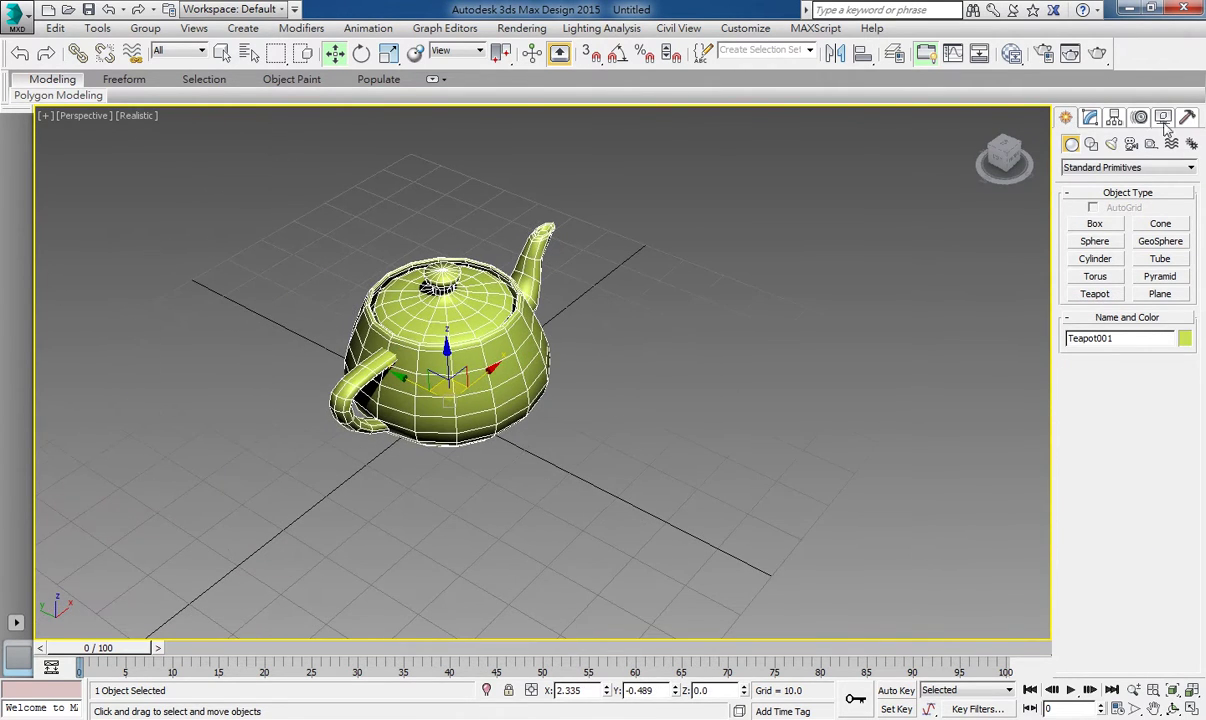
pyautogui.click(1090, 118)
pyautogui.click(1111, 163)
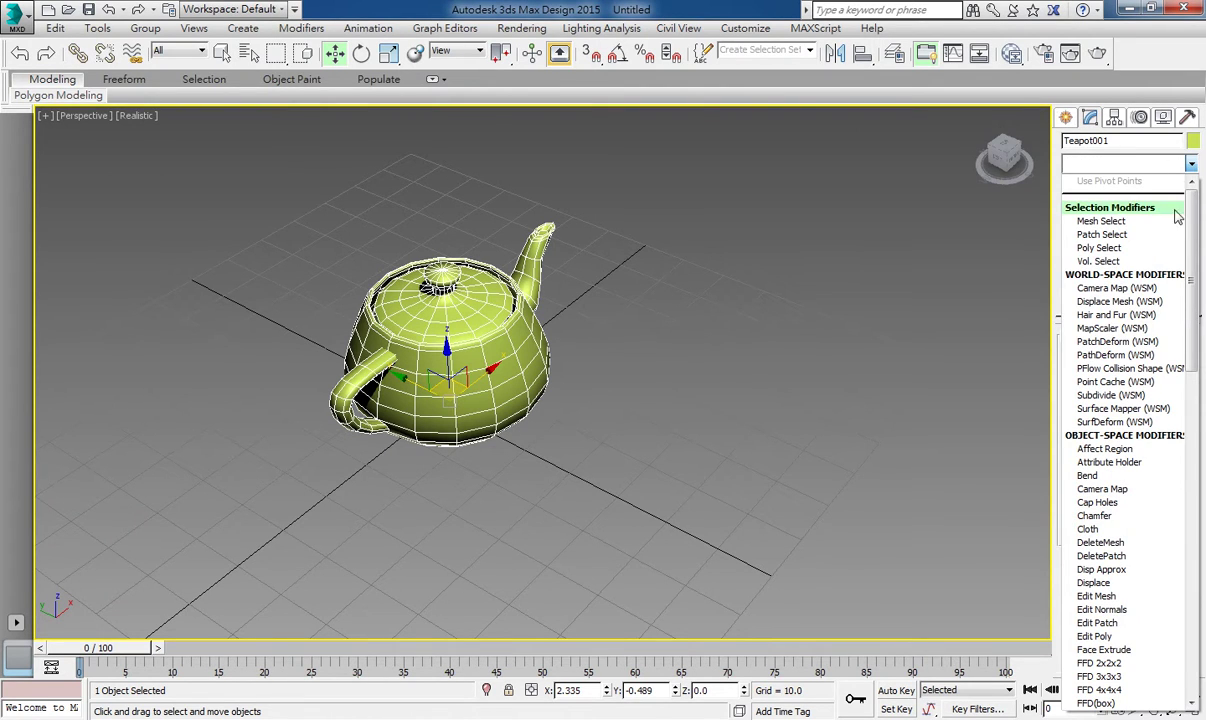
pyautogui.scroll(-6, 1167, 336)
pyautogui.scroll(-20, 1167, 336)
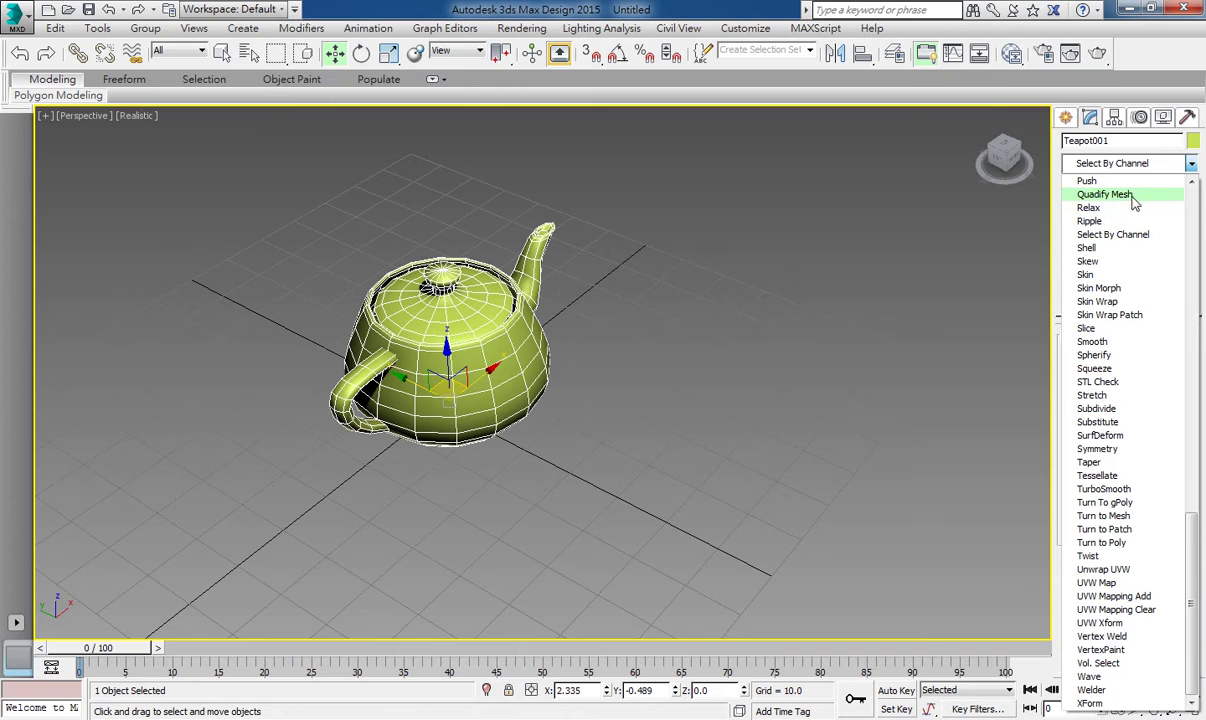
pyautogui.click(1094, 368)
pyautogui.keyDown('alt'); pyautogui.moveTo(681, 337); pyautogui.dragTo(584, 326, button='middle'); pyautogui.keyUp('alt')
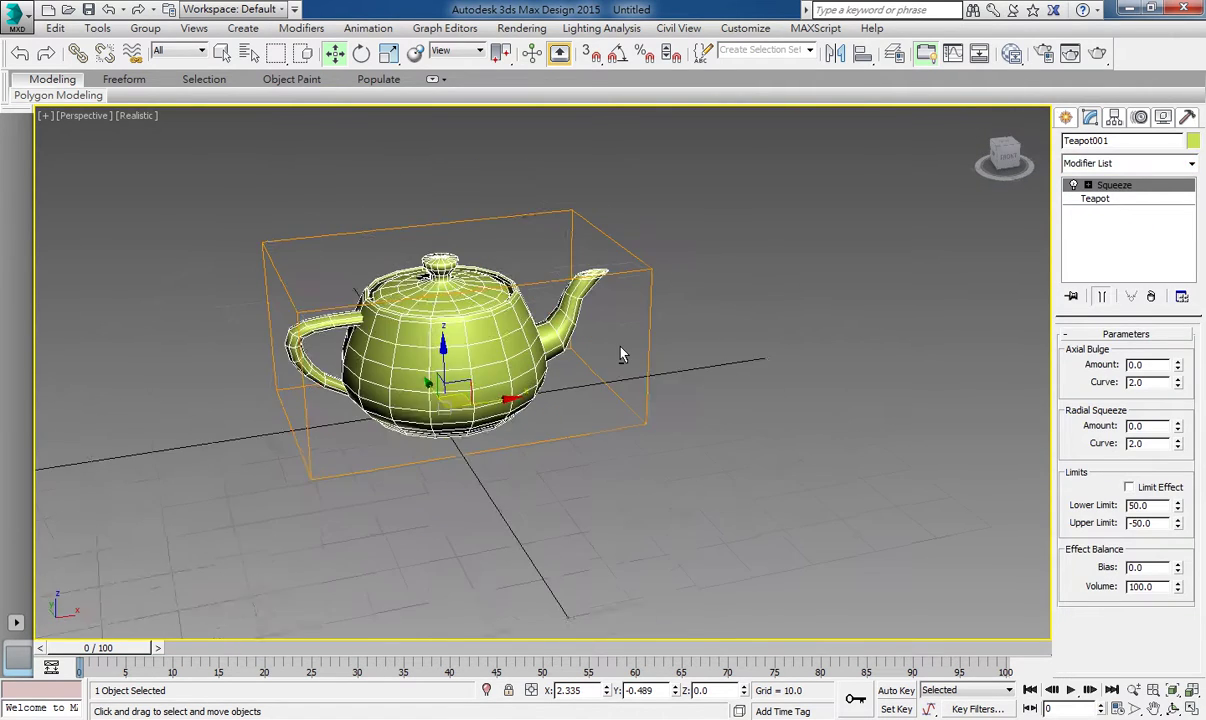
pyautogui.moveTo(1177, 370)
pyautogui.mouseDown()
pyautogui.moveTo(1203, 287)
pyautogui.moveTo(1203, 310)
pyautogui.moveTo(1203, 298)
pyautogui.mouseUp()
pyautogui.moveTo(1204, 376); pyautogui.dragTo(1132, 370)
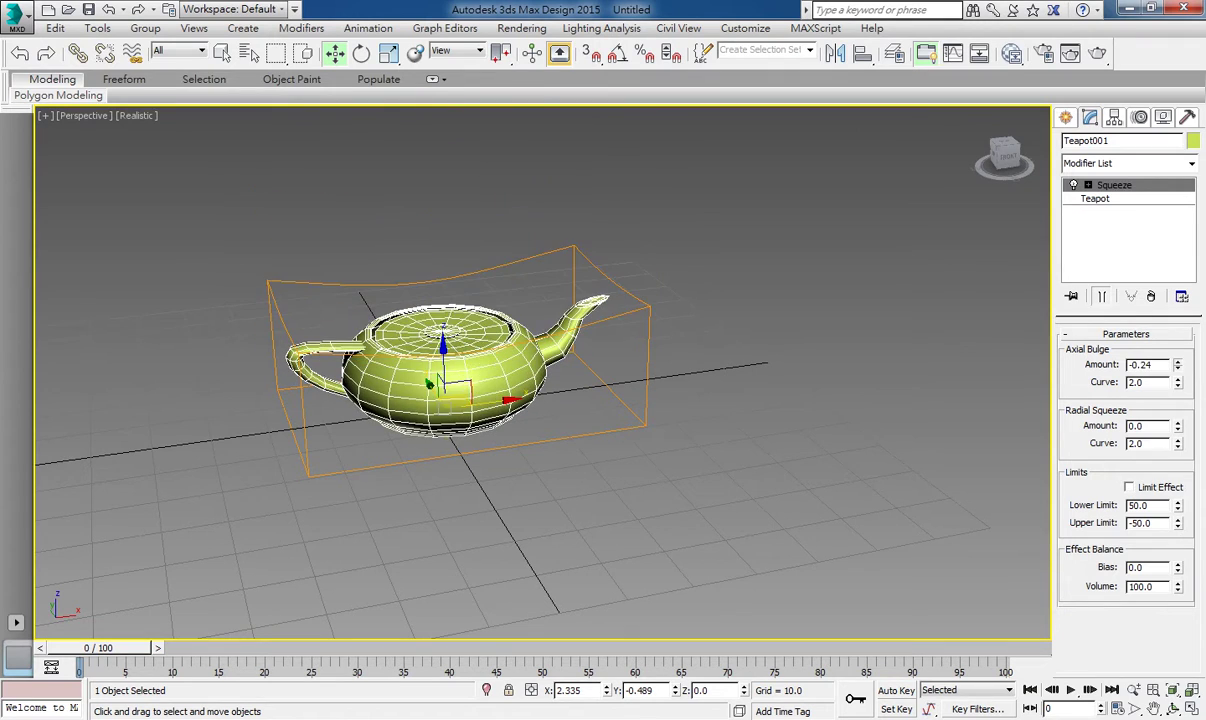
pyautogui.click(1152, 298)
# Step: Apply Stretch to the teapot, try an amount of -0.2, then reset it to 0
pyautogui.click(1191, 163)
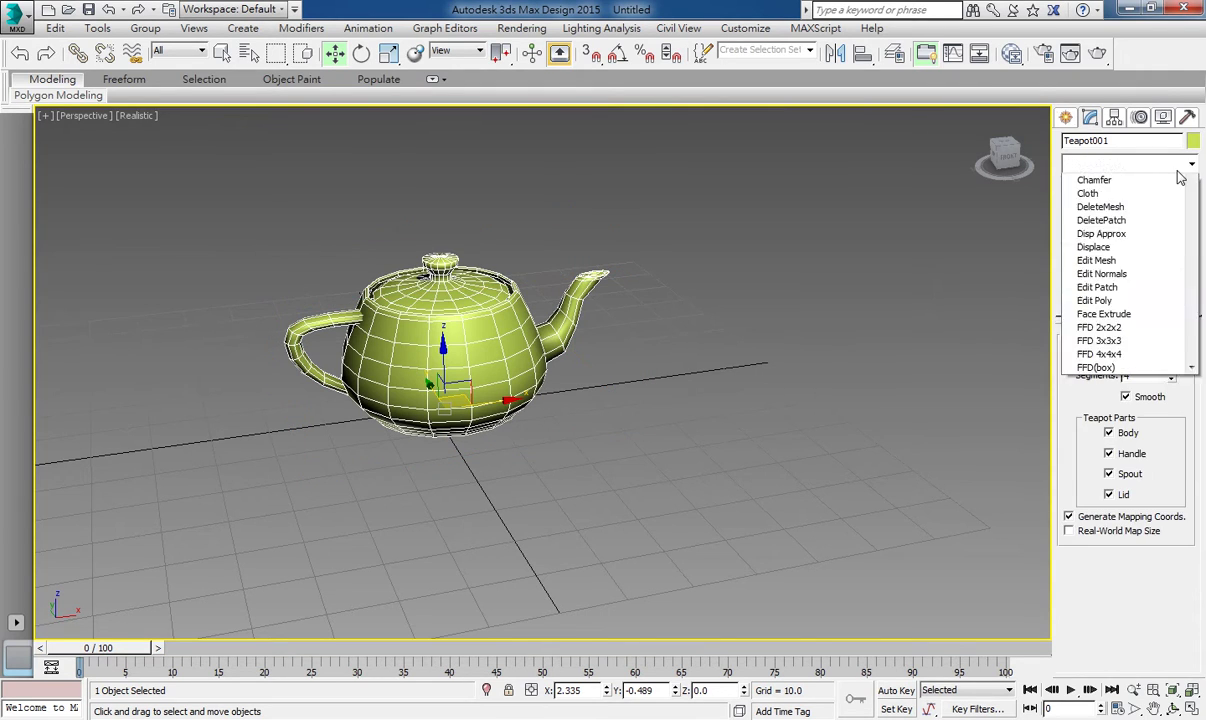
pyautogui.scroll(-6, 1181, 176)
pyautogui.press('s')
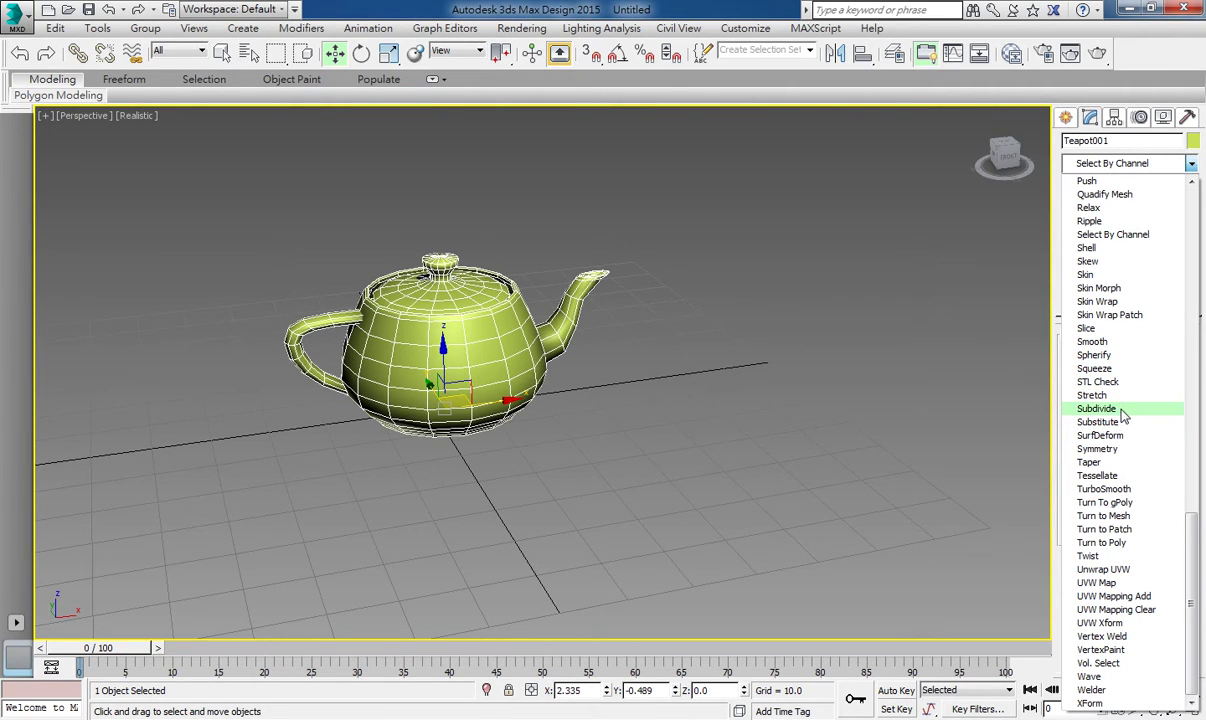
pyautogui.click(1115, 396)
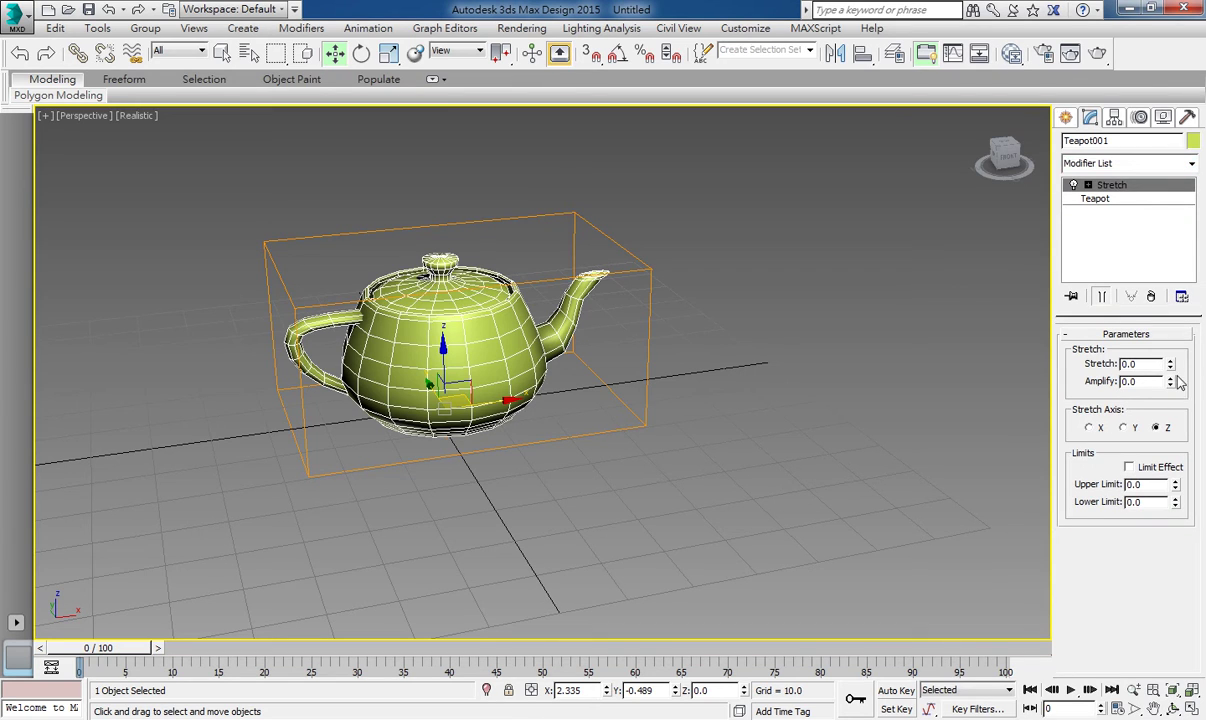
pyautogui.moveTo(1170, 364)
pyautogui.mouseDown()
pyautogui.moveTo(1200, 372)
pyautogui.moveTo(1203, 360)
pyautogui.moveTo(1202, 376)
pyautogui.mouseUp()
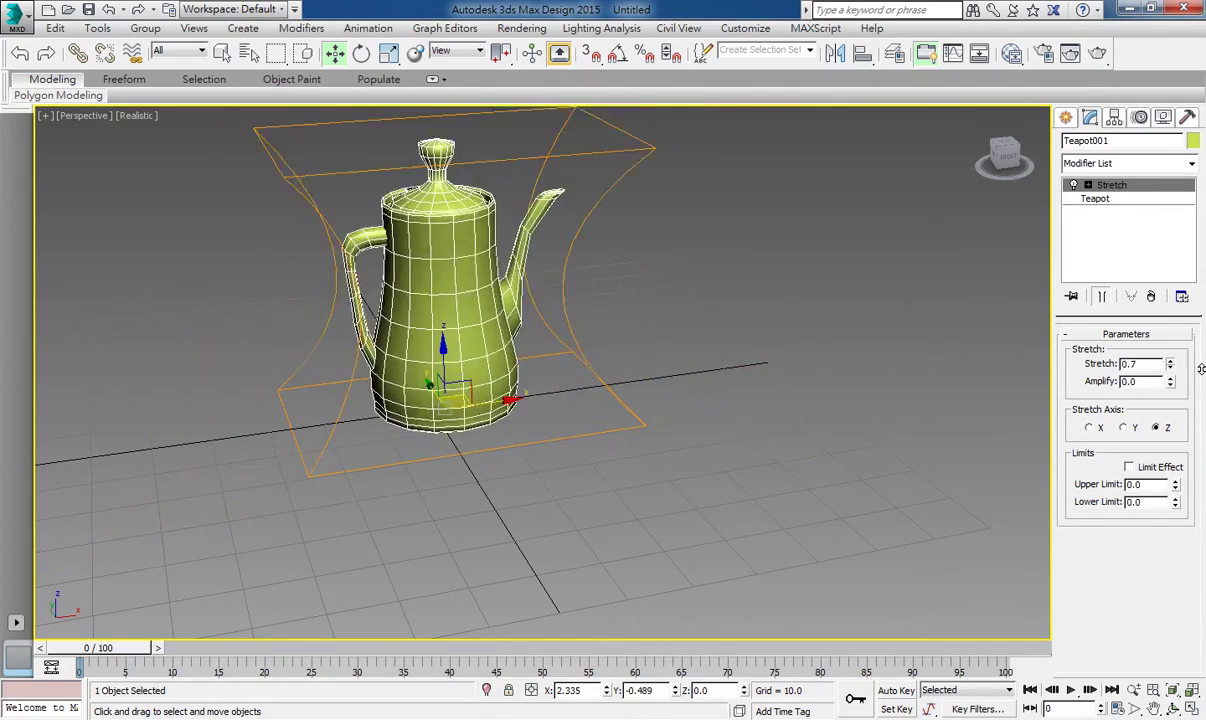
pyautogui.rightClick(1201, 376)
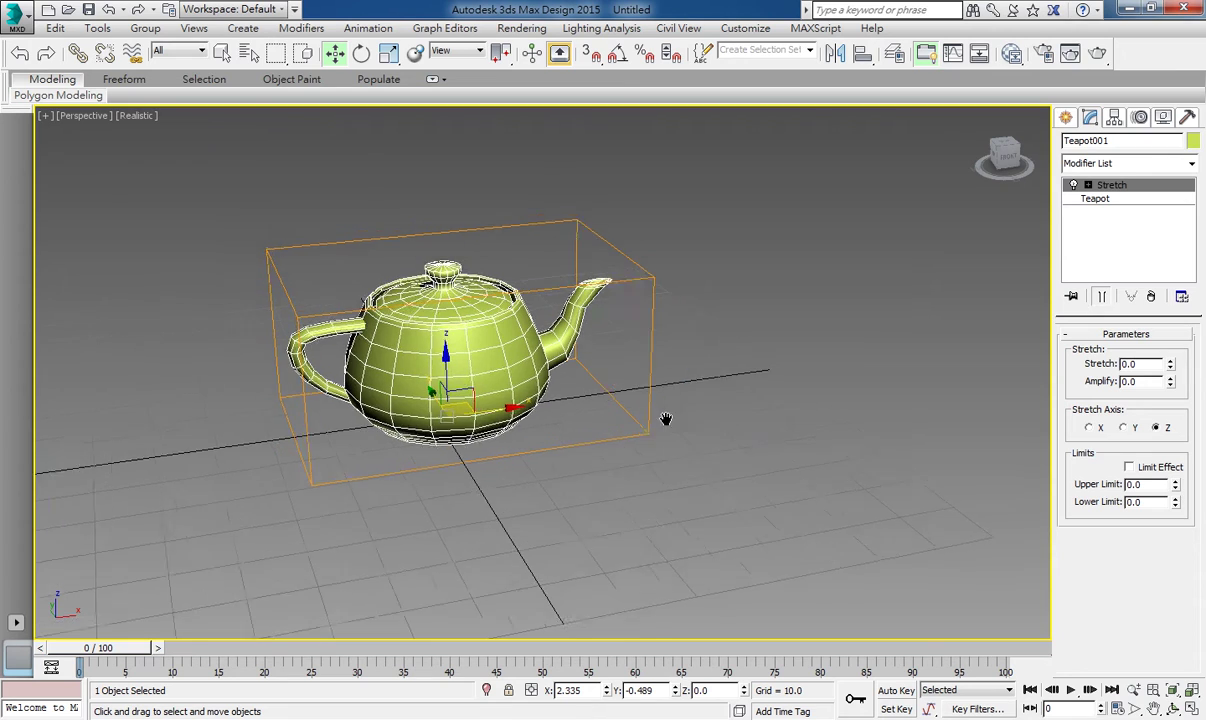
pyautogui.moveTo(648, 375); pyautogui.dragTo(626, 380, button='middle')
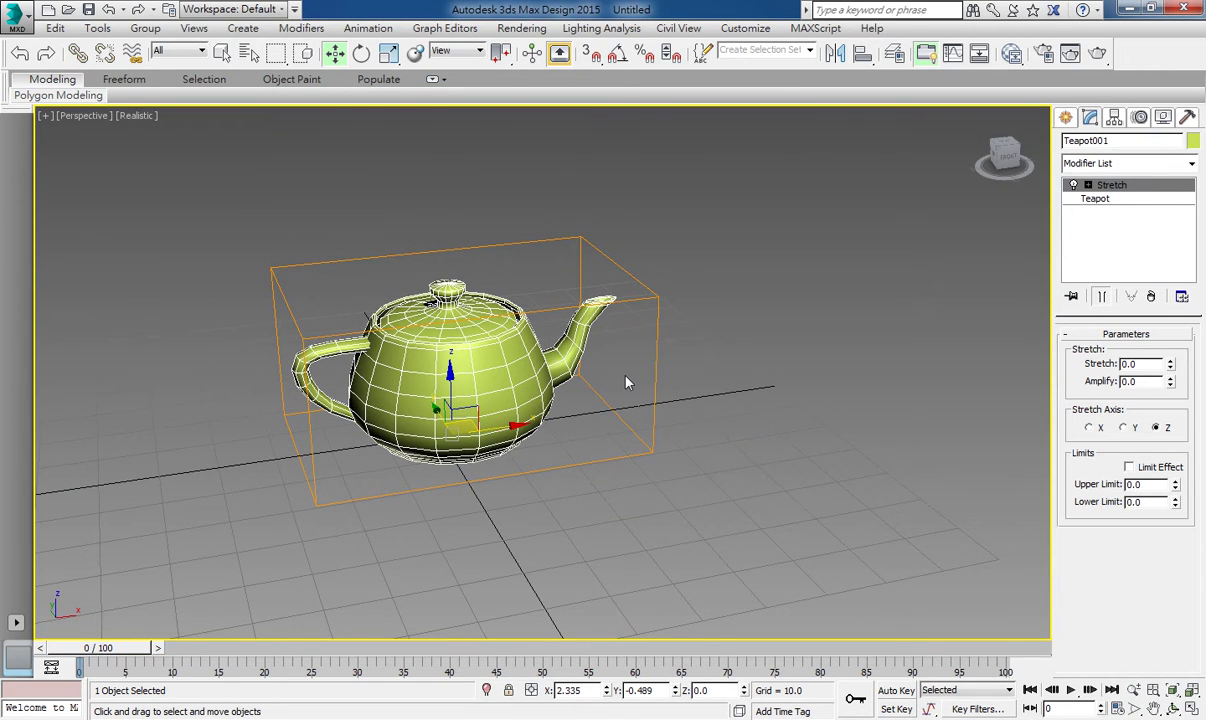
# Step: Remove the Stretch modifier and zoom in toward the teapot's spout
pyautogui.click(1152, 297)
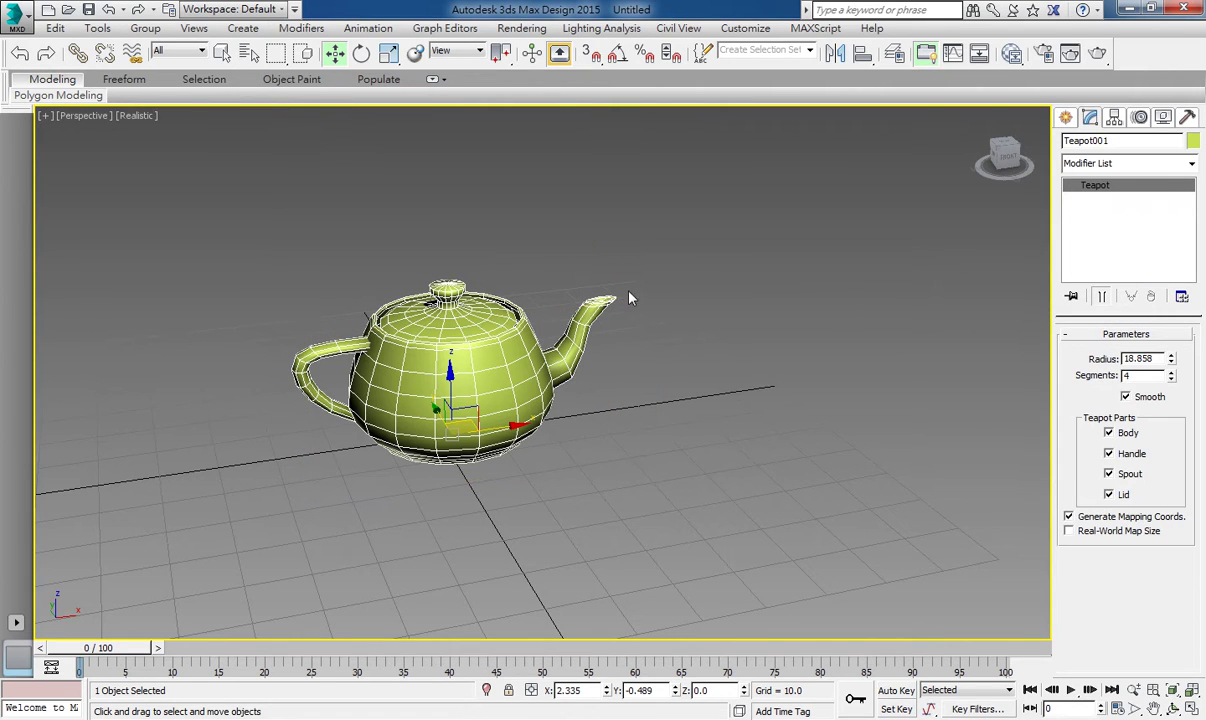
pyautogui.scroll(2, 617, 317)
pyautogui.moveTo(530, 401)
pyautogui.keyDown('alt'); pyautogui.mouseDown(button='middle')
pyautogui.moveTo(524, 348)
pyautogui.moveTo(560, 340)
pyautogui.mouseUp(button='middle'); pyautogui.keyUp('alt')
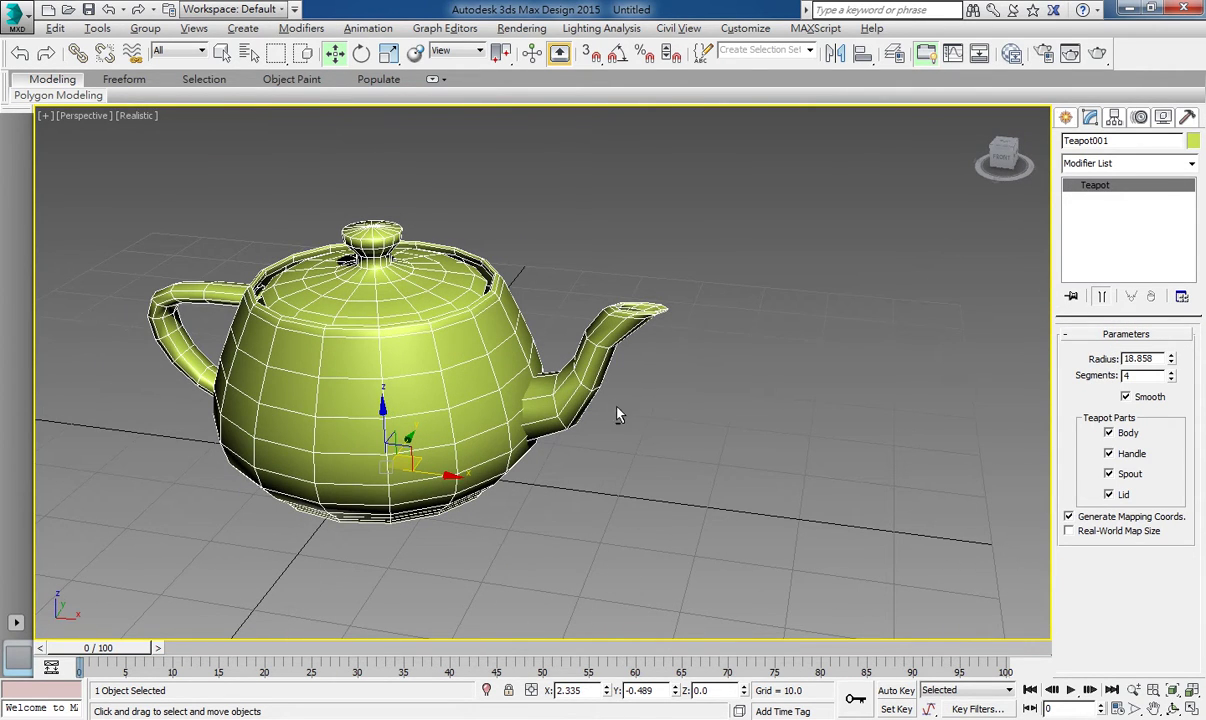
pyautogui.keyDown('alt'); pyautogui.moveTo(617, 414); pyautogui.dragTo(600, 380, button='middle'); pyautogui.keyUp('alt')
pyautogui.scroll(5, 600, 380)
pyautogui.scroll(2, 584, 337)
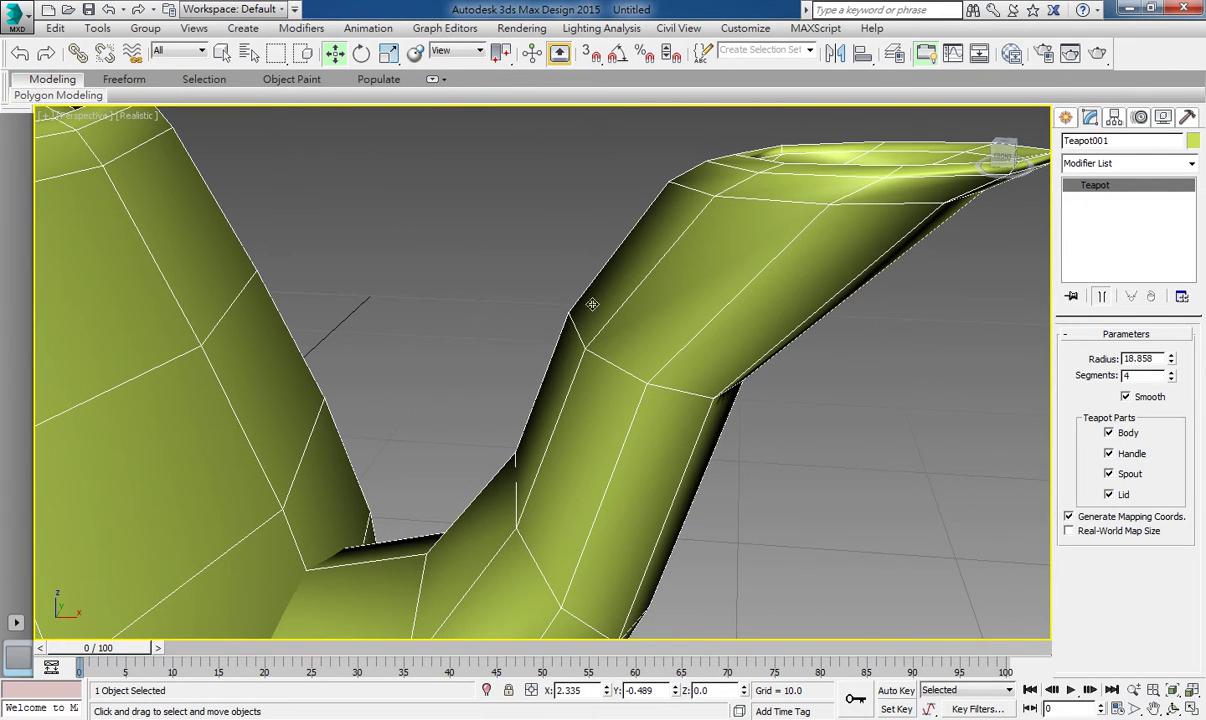
# Step: Apply Relax, vary its Relax Value from 0.0 to 1.0, inspect, then remove it
pyautogui.click(1177, 167)
pyautogui.write('r')
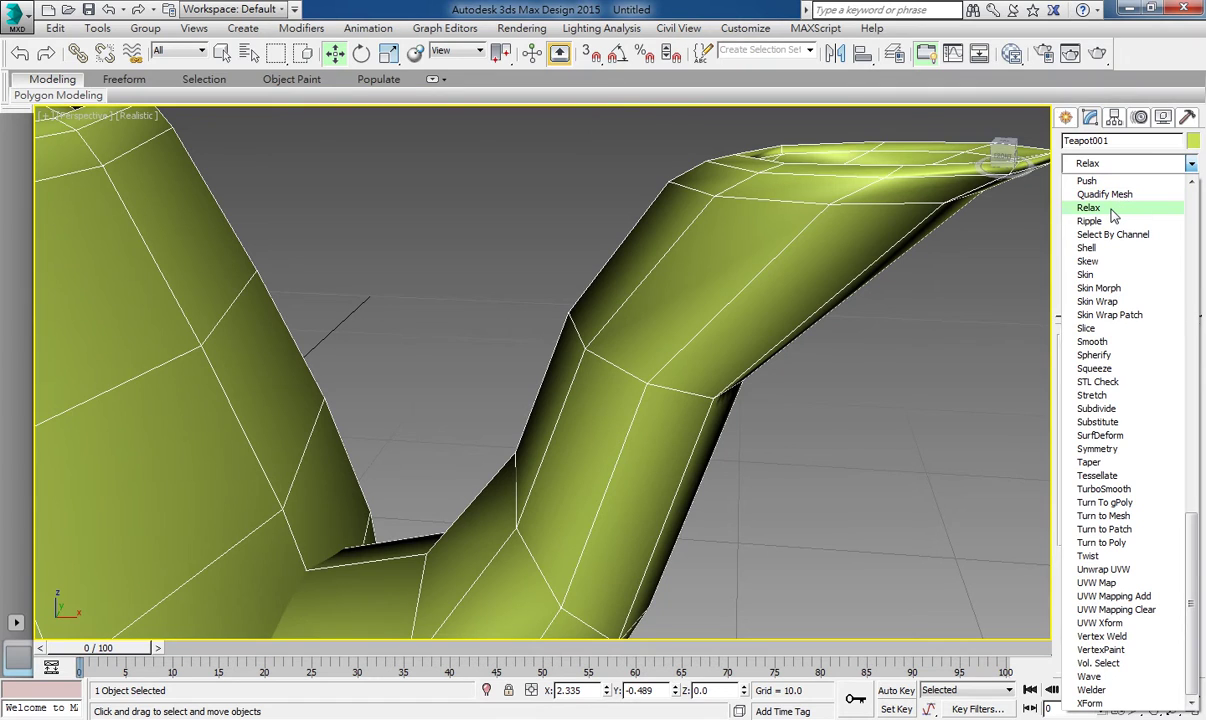
pyautogui.click(1110, 210)
pyautogui.scroll(-5, 407, 410)
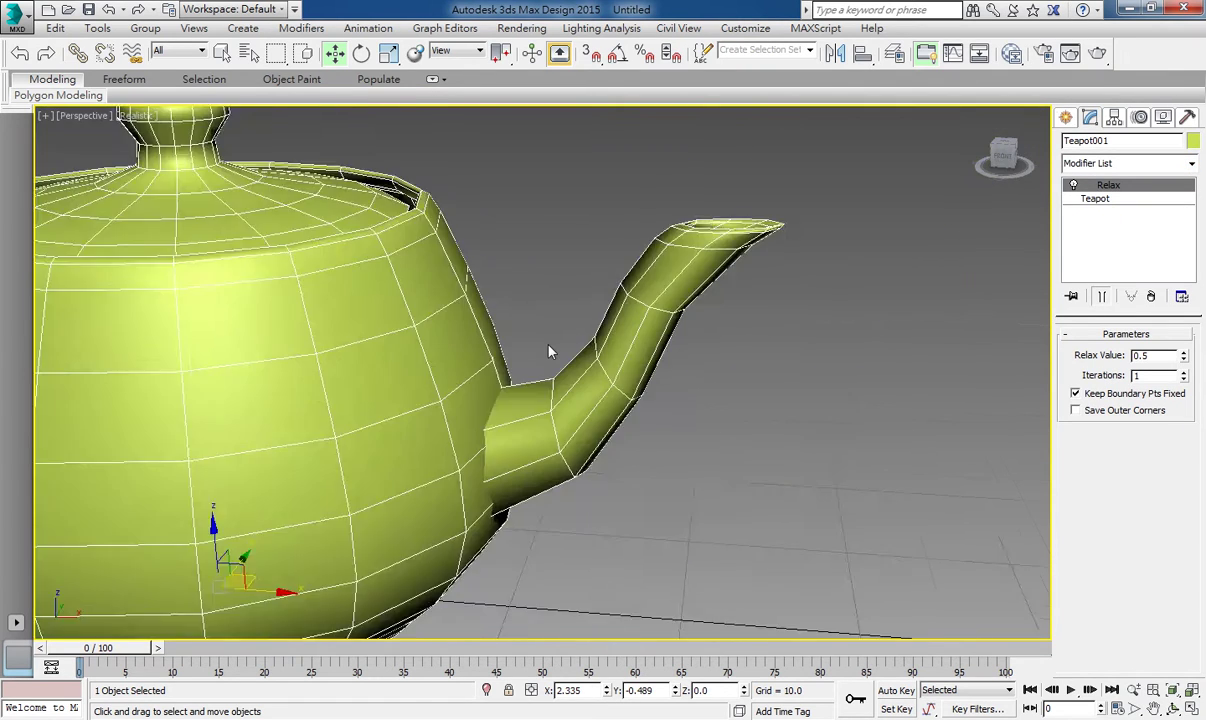
pyautogui.scroll(-2, 552, 350)
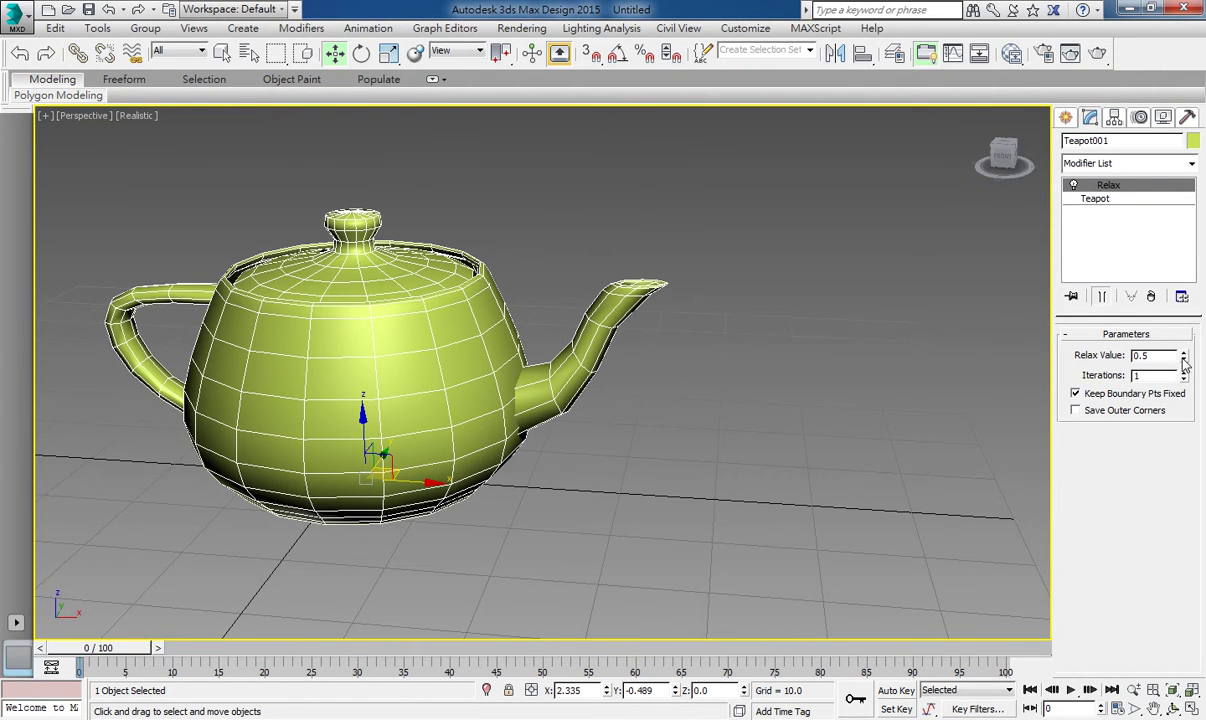
pyautogui.moveTo(1184, 364); pyautogui.dragTo(1203, 421)
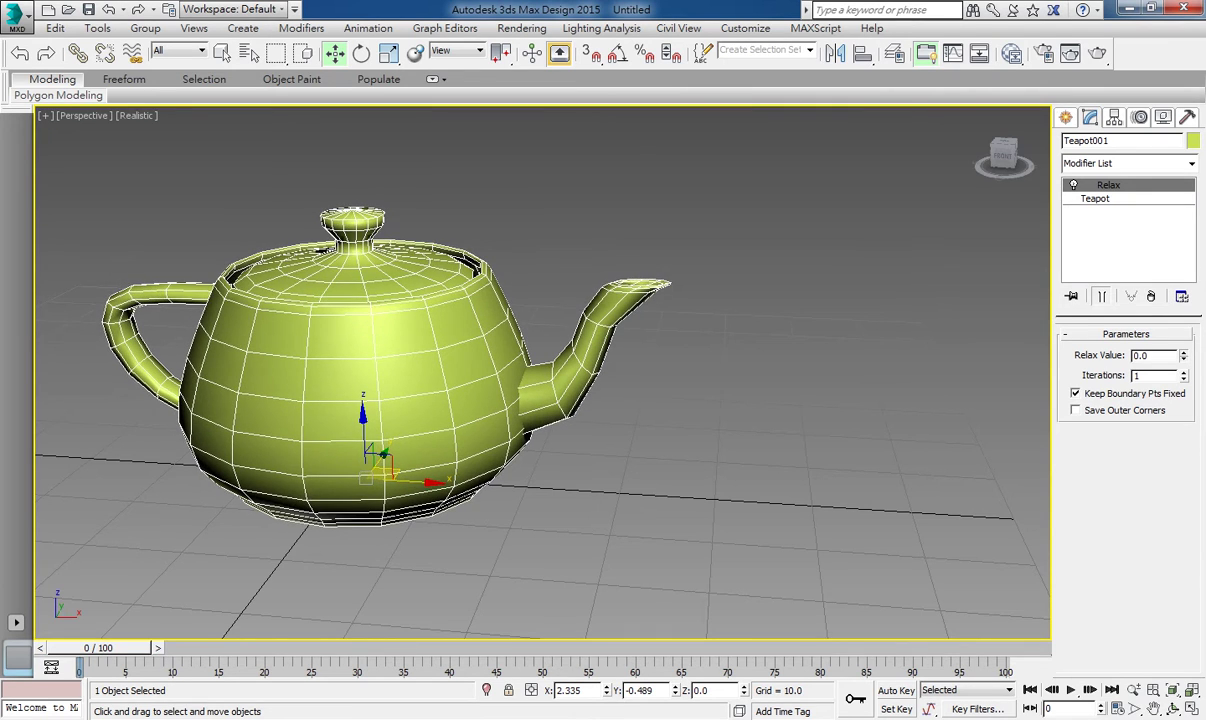
pyautogui.moveTo(1184, 358)
pyautogui.mouseDown()
pyautogui.moveTo(1184, 320)
pyautogui.moveTo(1198, 461)
pyautogui.mouseUp()
pyautogui.keyDown('alt'); pyautogui.moveTo(386, 337); pyautogui.dragTo(429, 401, button='middle'); pyautogui.keyUp('alt')
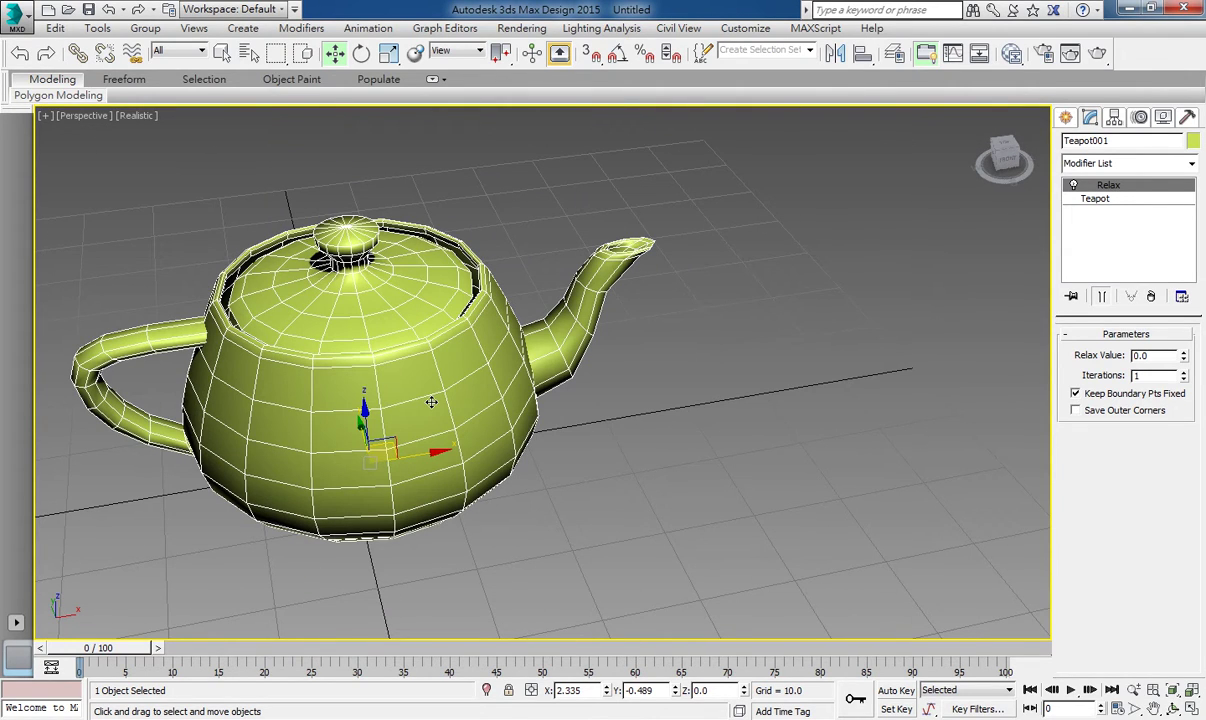
pyautogui.keyDown('alt'); pyautogui.moveTo(431, 401); pyautogui.dragTo(484, 521, button='middle'); pyautogui.keyUp('alt')
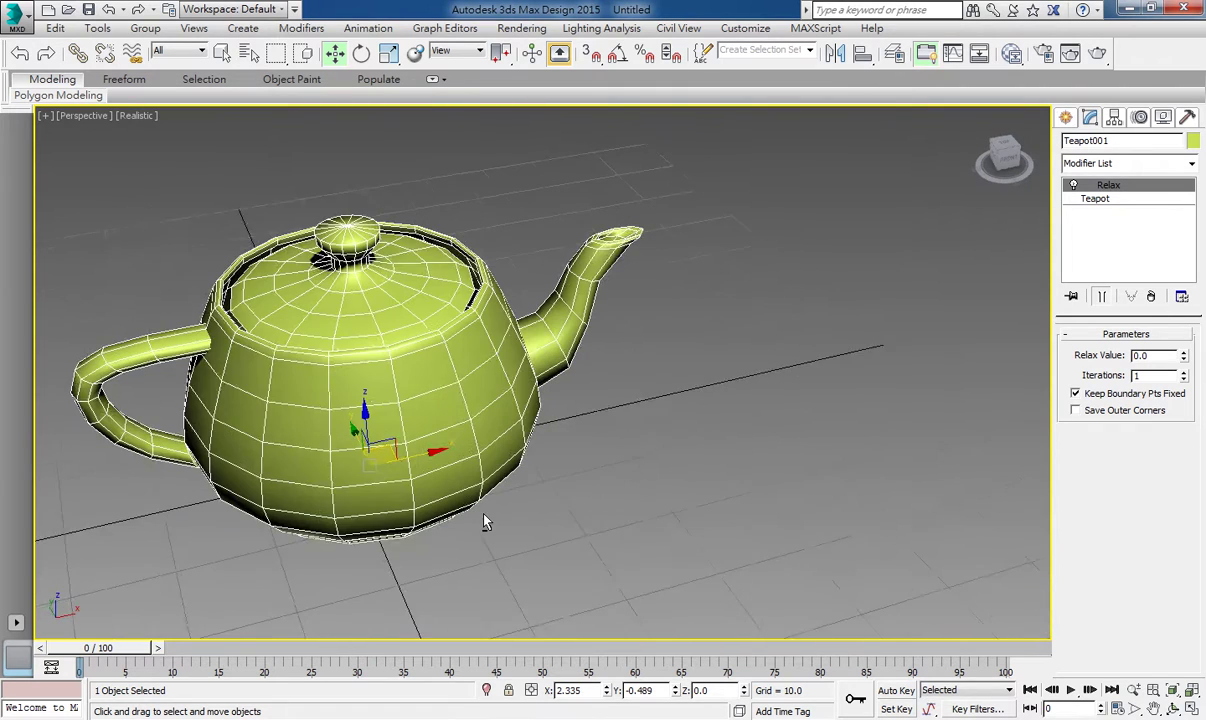
pyautogui.click(1150, 296)
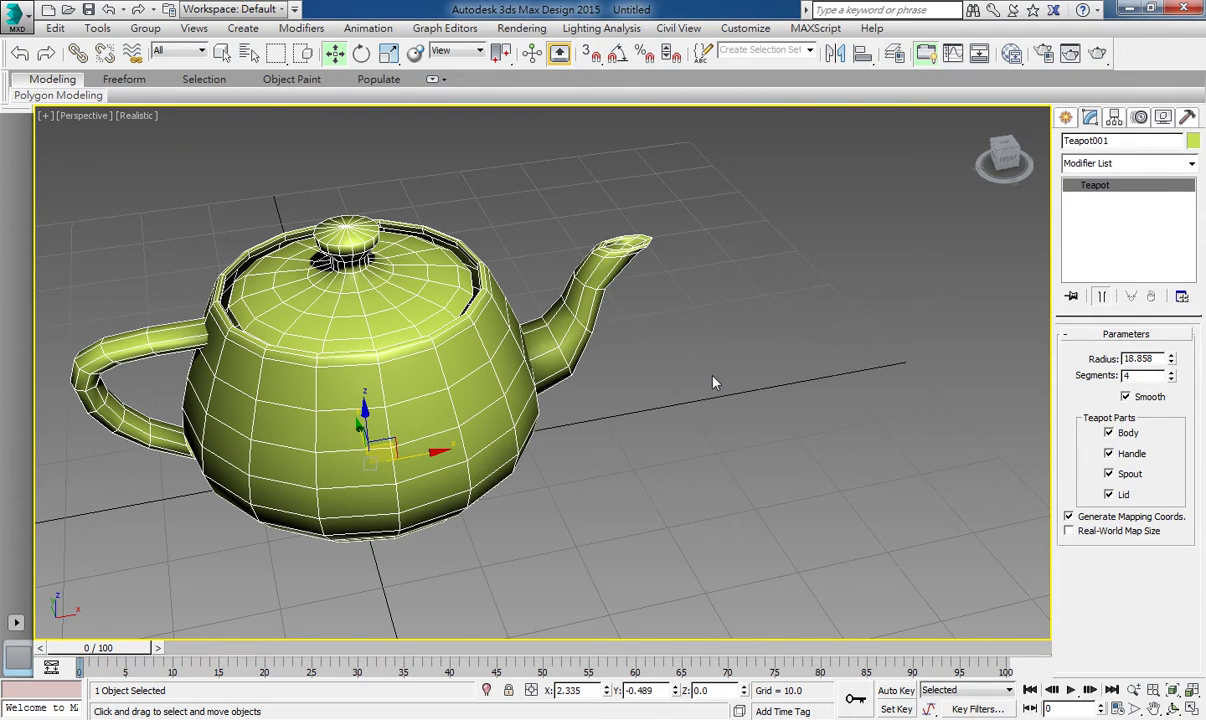
# Step: Add a Slice modifier to Teapot001, keeping Slice Type at Refine Mesh
pyautogui.moveTo(532, 380); pyautogui.dragTo(645, 400, button='middle')
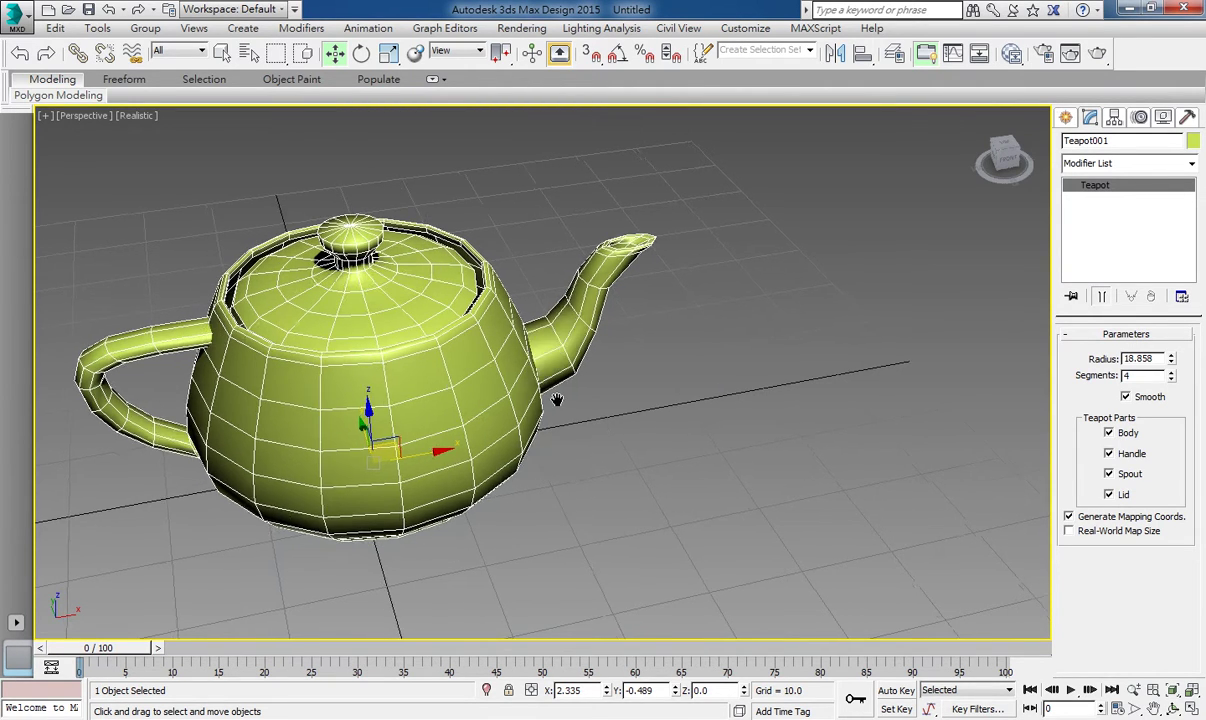
pyautogui.click(1090, 117)
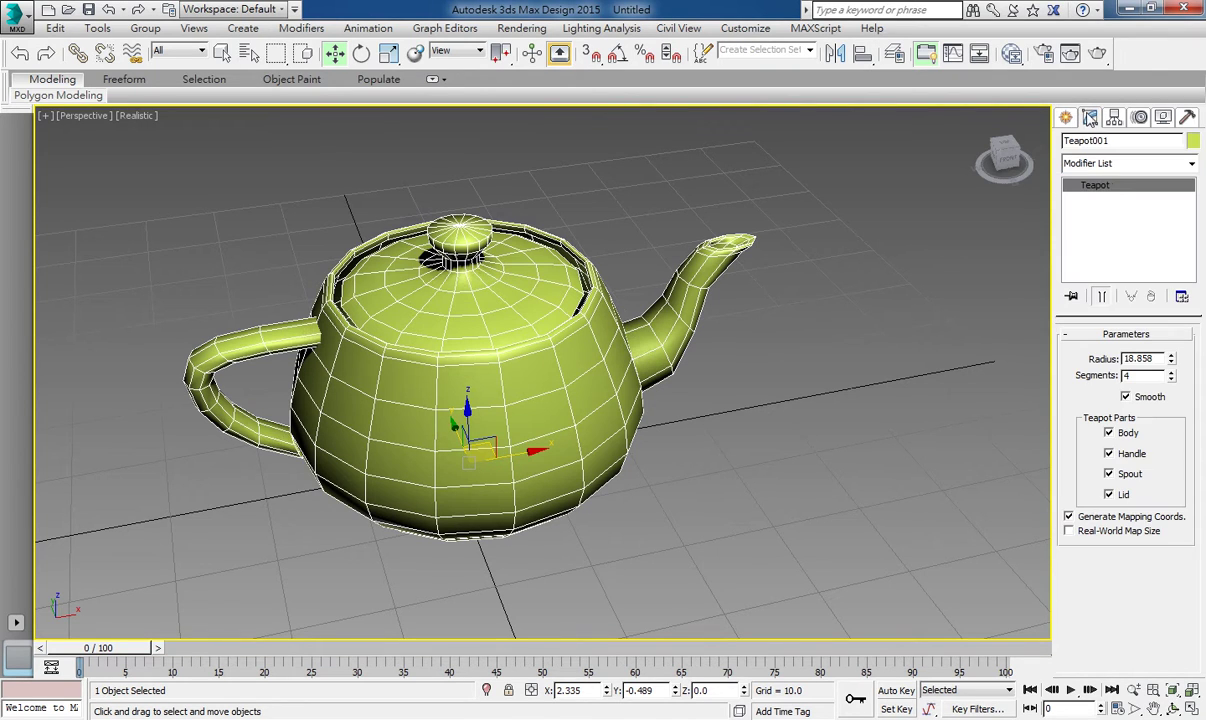
pyautogui.click(1100, 163)
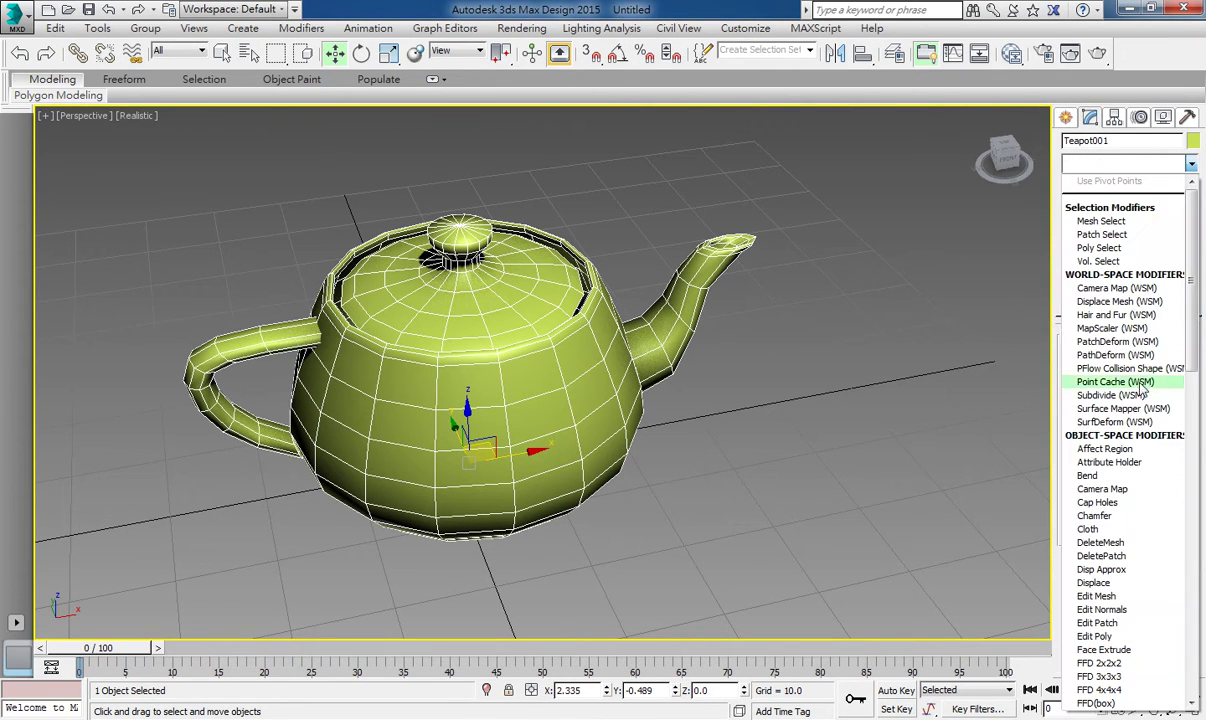
pyautogui.press('s')
pyautogui.press('e')
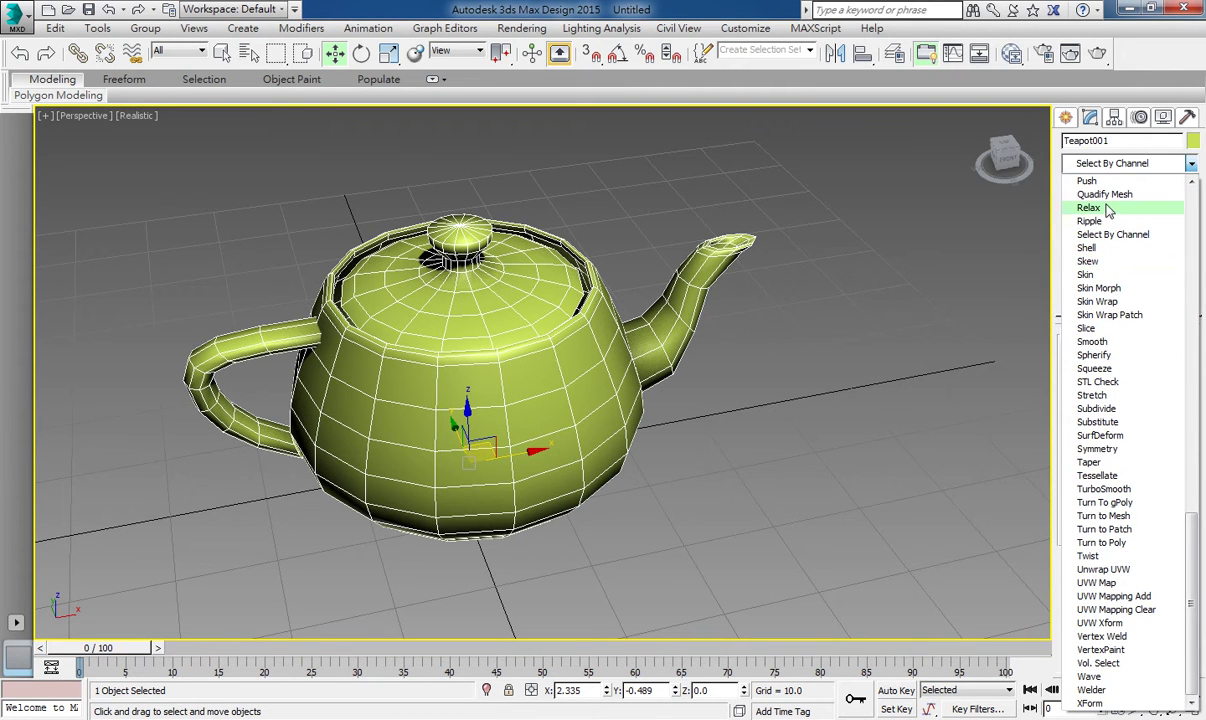
pyautogui.click(1086, 328)
pyautogui.scroll(3, 721, 350)
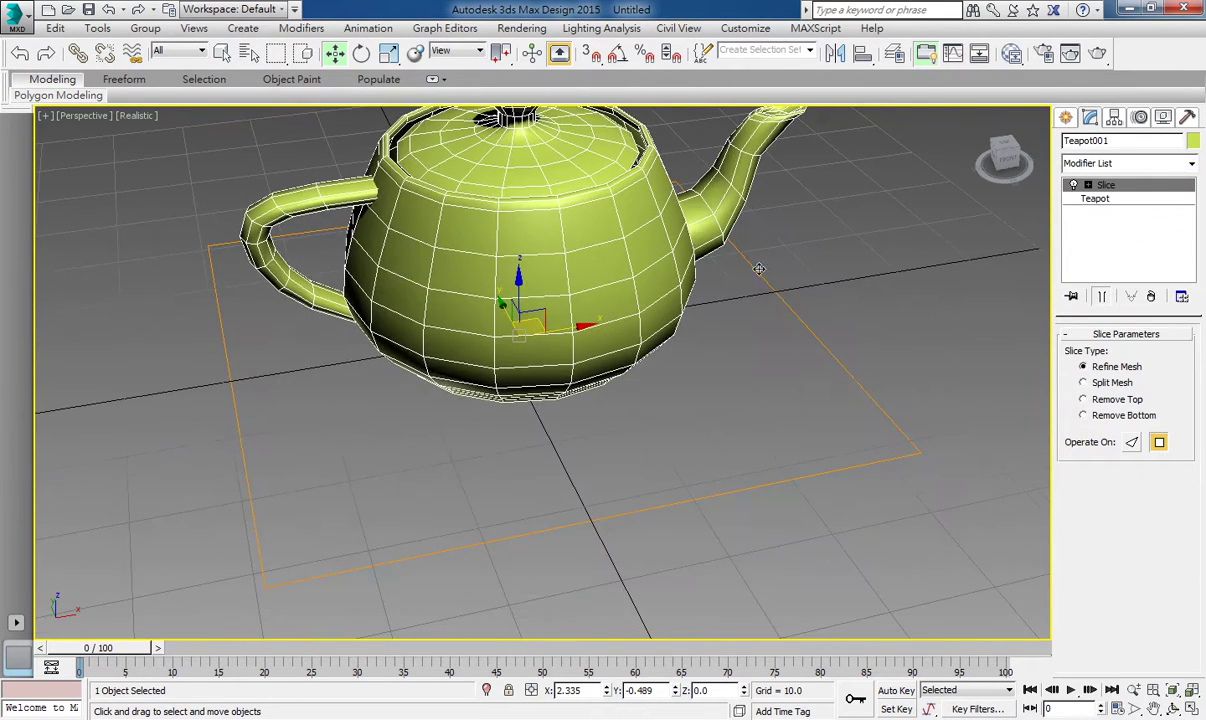
pyautogui.scroll(-5, 745, 369)
pyautogui.moveTo(745, 369); pyautogui.dragTo(720, 407, button='middle')
pyautogui.moveTo(656, 326)
pyautogui.keyDown('alt'); pyautogui.mouseDown(button='middle')
pyautogui.moveTo(751, 331)
pyautogui.moveTo(740, 336)
pyautogui.moveTo(797, 323)
pyautogui.moveTo(722, 345)
pyautogui.mouseUp(button='middle'); pyautogui.keyUp('alt')
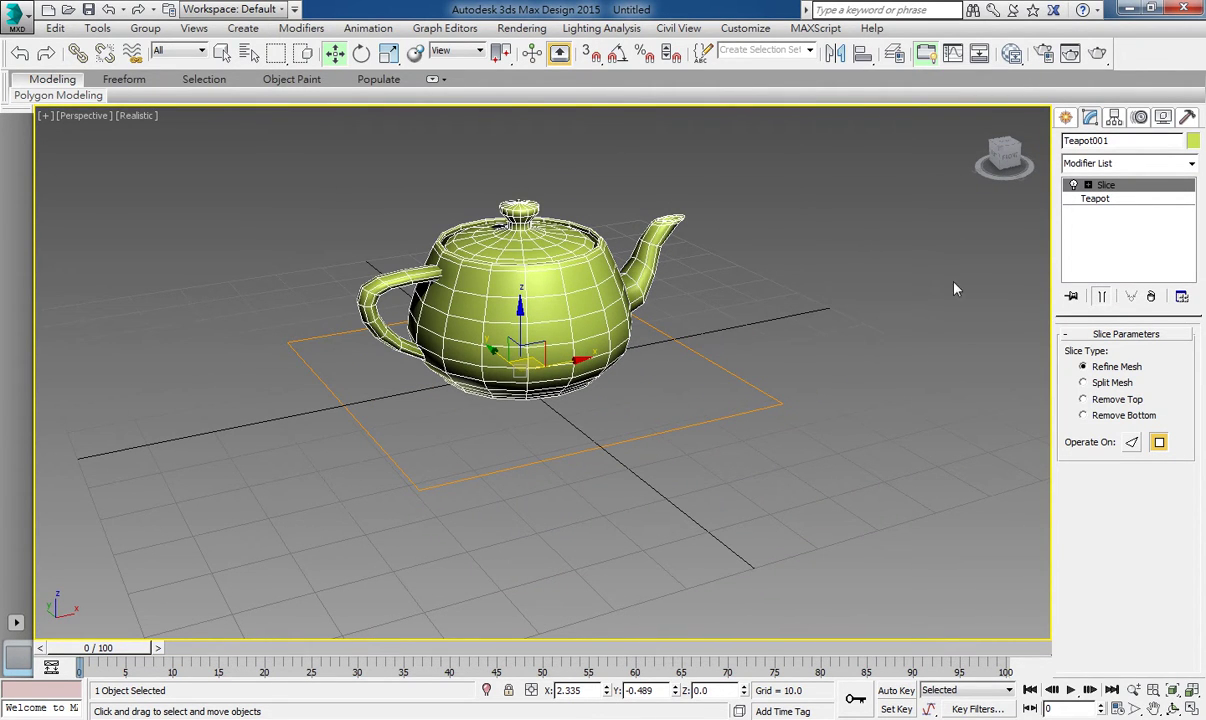
# Step: Select the Slice Plane sub-object and raise it up near the teapot's lid
pyautogui.click(1088, 186)
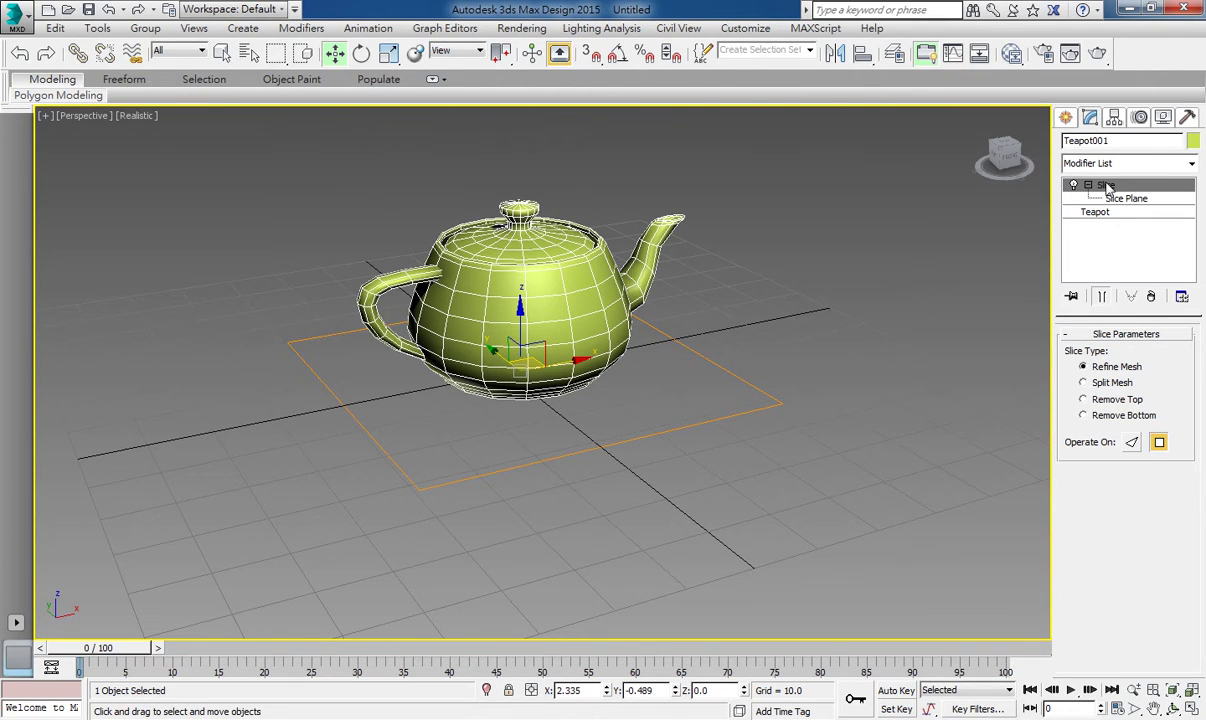
pyautogui.click(1127, 199)
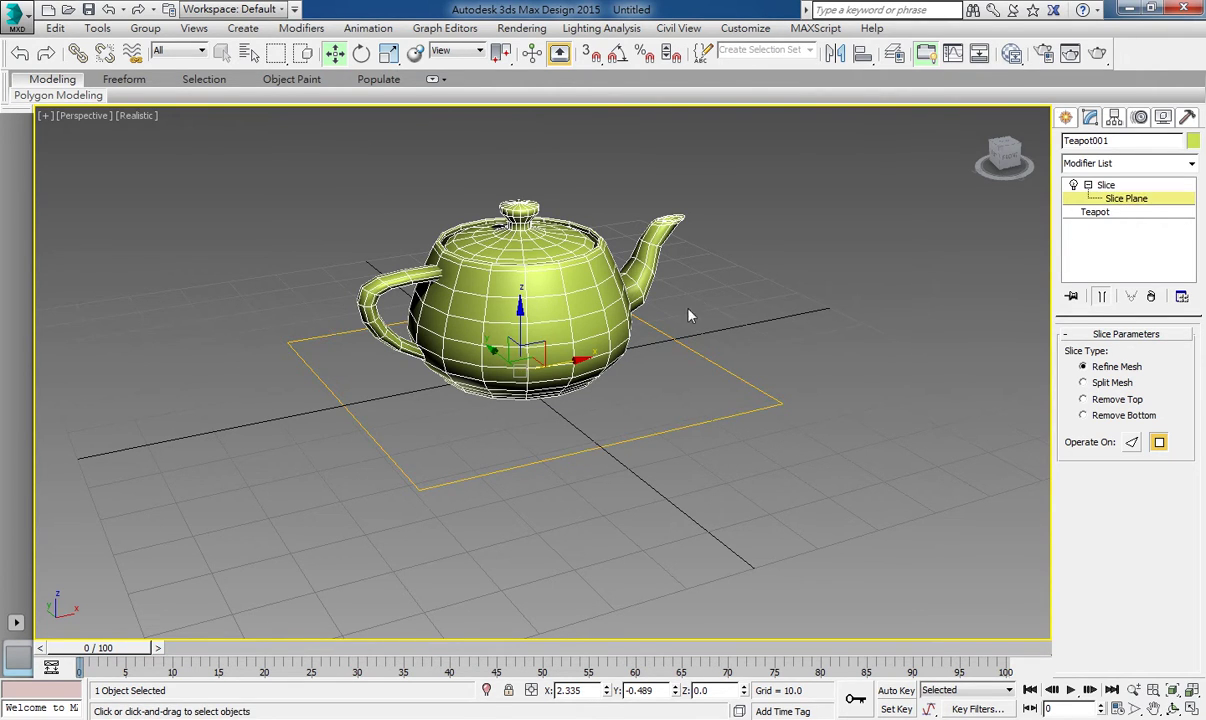
pyautogui.keyDown('alt'); pyautogui.moveTo(689, 315); pyautogui.dragTo(683, 370, button='middle'); pyautogui.keyUp('alt')
pyautogui.moveTo(474, 333)
pyautogui.mouseDown()
pyautogui.moveTo(492, 331)
pyautogui.moveTo(503, 230)
pyautogui.moveTo(500, 292)
pyautogui.mouseUp()
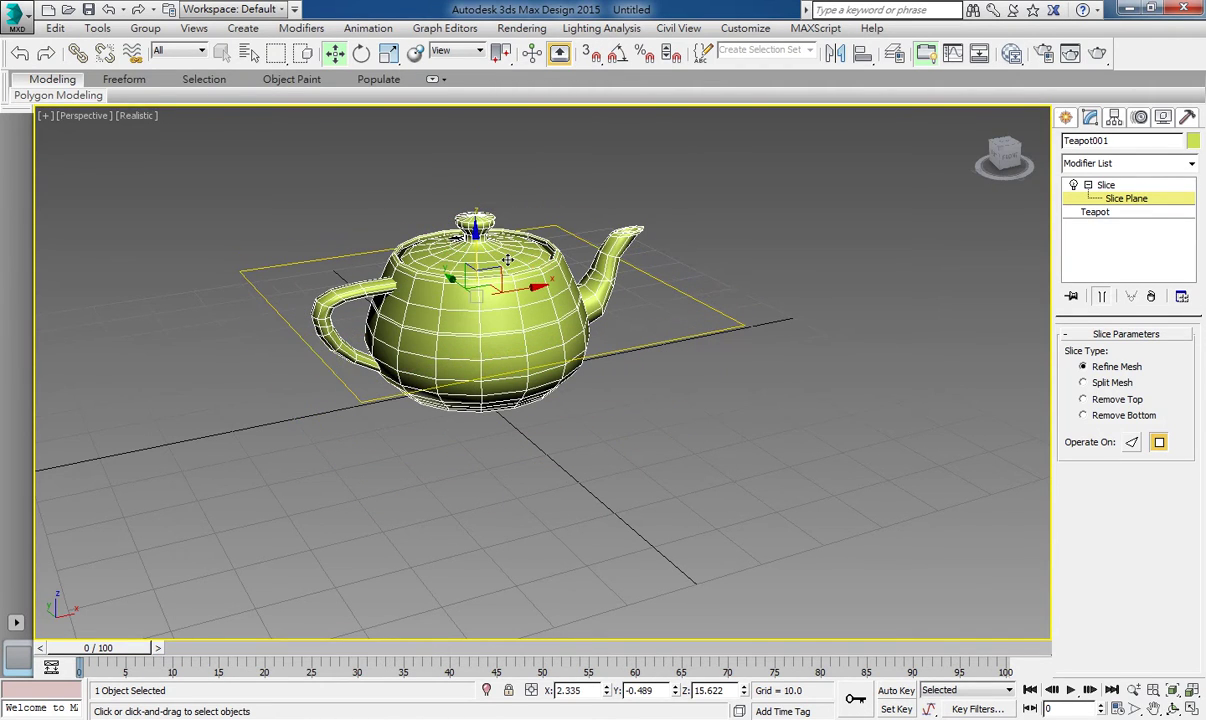
# Step: Rotate the slice plane to tilt it across the teapot, then exit plane editing
pyautogui.click(389, 52)
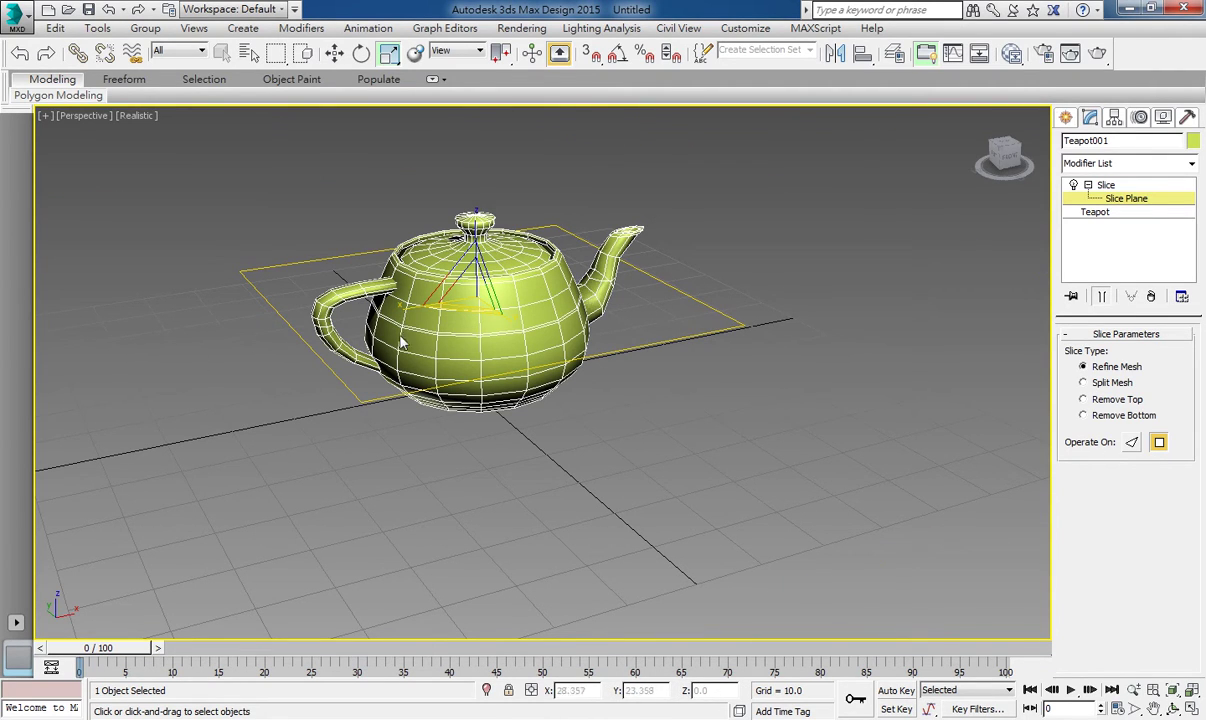
pyautogui.click(361, 52)
pyautogui.moveTo(516, 290); pyautogui.dragTo(600, 320)
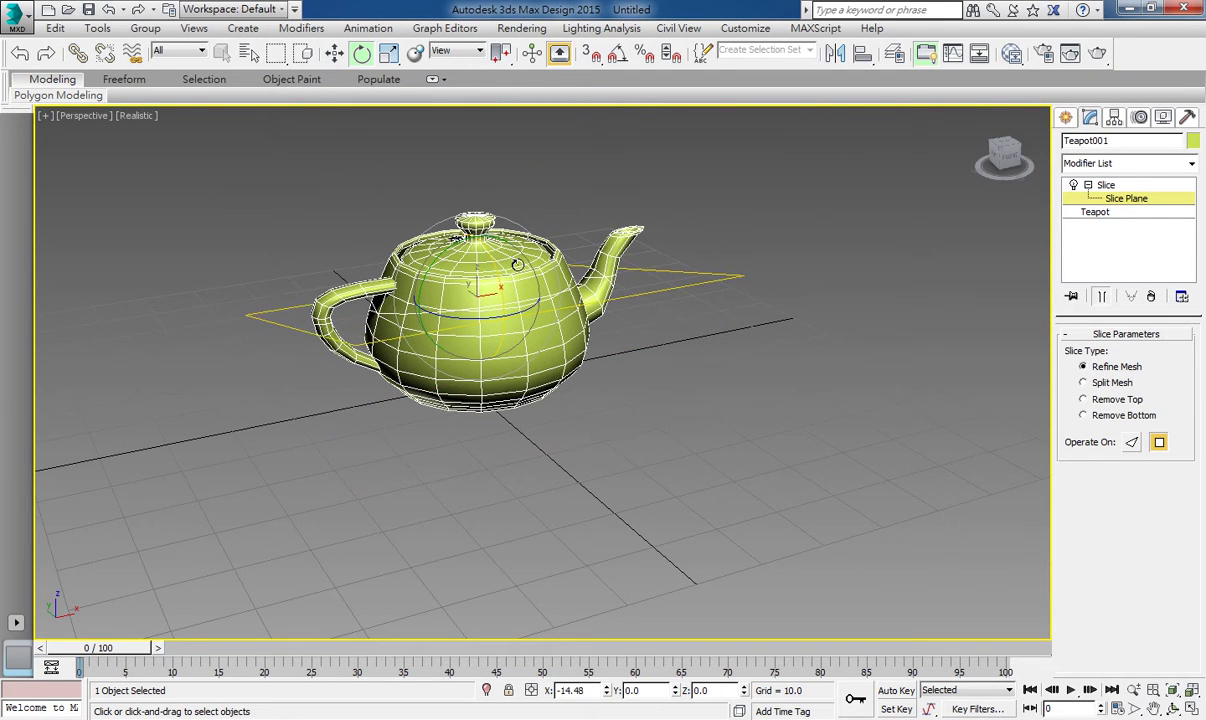
pyautogui.keyDown('alt'); pyautogui.moveTo(600, 320); pyautogui.dragTo(638, 336, button='middle'); pyautogui.keyUp('alt')
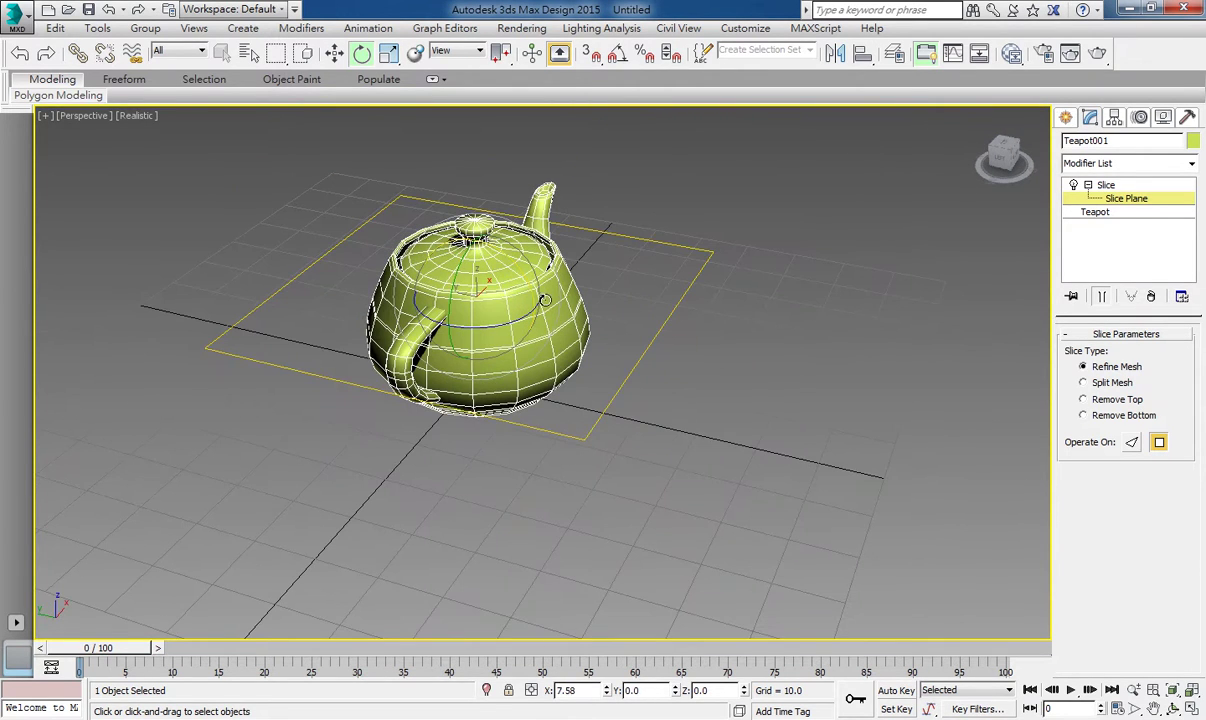
pyautogui.moveTo(543, 287); pyautogui.dragTo(600, 325)
pyautogui.moveTo(600, 325)
pyautogui.keyDown('alt'); pyautogui.mouseDown(button='middle')
pyautogui.moveTo(620, 340)
pyautogui.moveTo(600, 360)
pyautogui.moveTo(510, 141)
pyautogui.mouseUp(button='middle'); pyautogui.keyUp('alt')
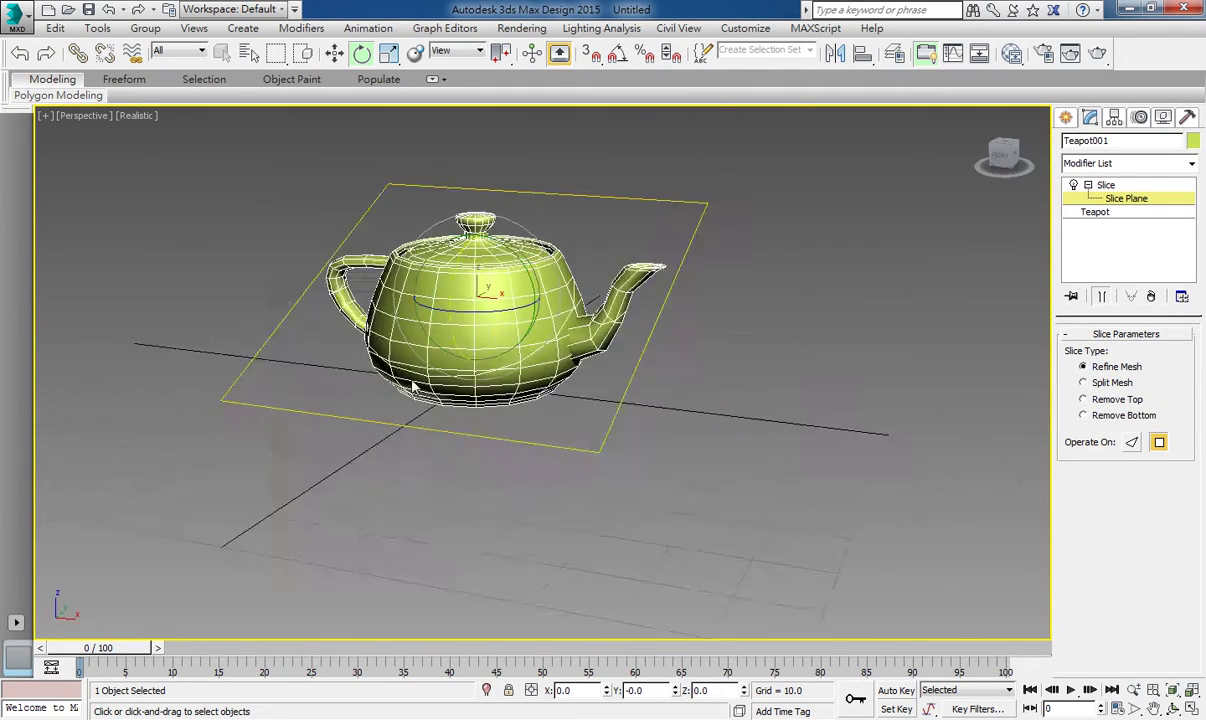
pyautogui.click(1105, 186)
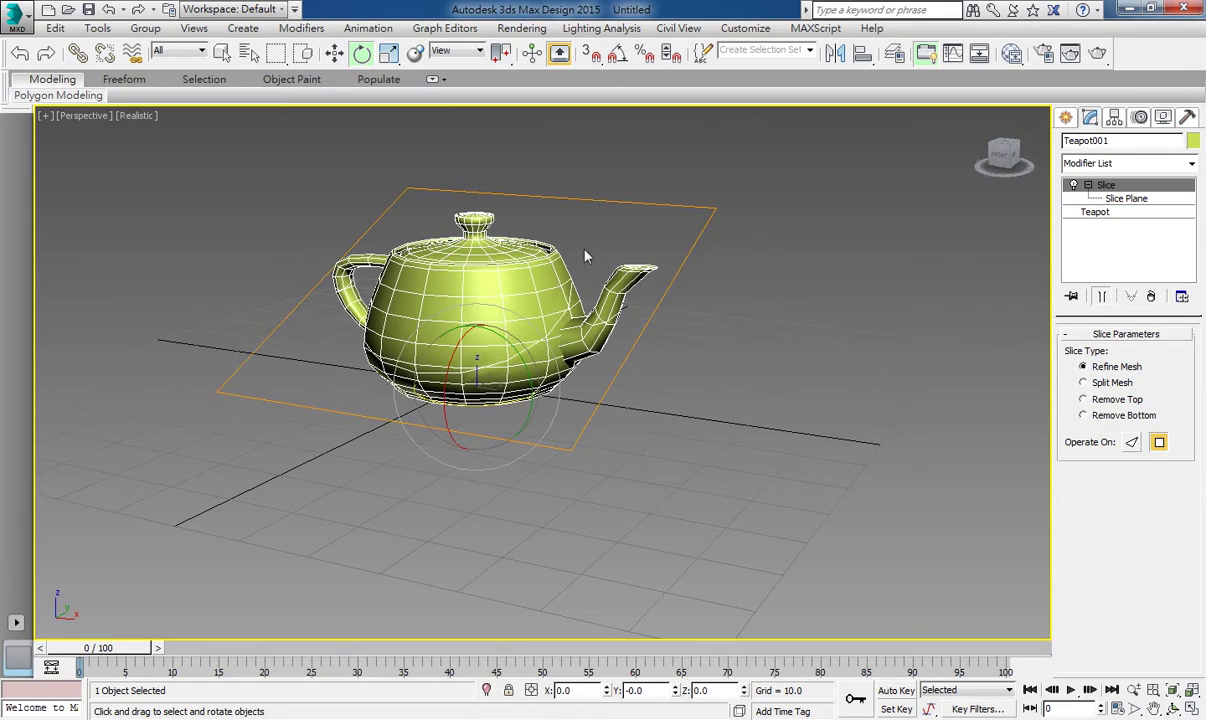
pyautogui.moveTo(550, 235)
pyautogui.keyDown('alt'); pyautogui.mouseDown(button='middle')
pyautogui.moveTo(389, 362)
pyautogui.moveTo(356, 309)
pyautogui.mouseUp(button='middle'); pyautogui.keyUp('alt')
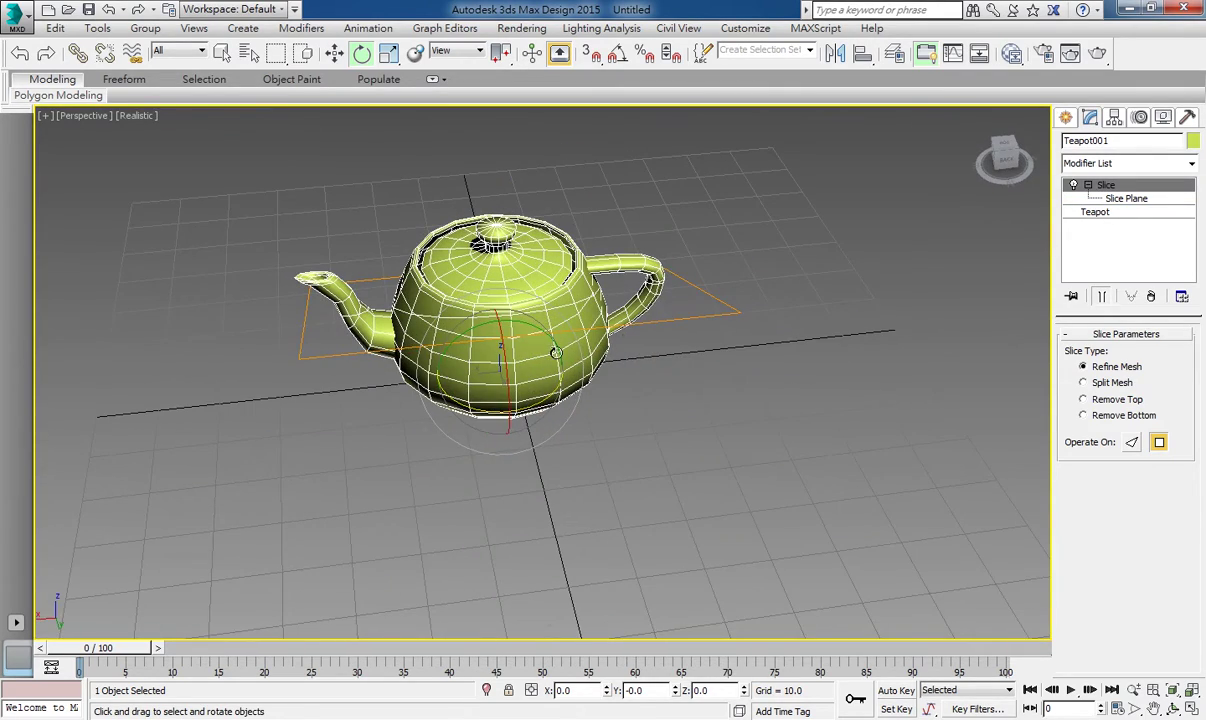
pyautogui.moveTo(523, 332)
pyautogui.keyDown('alt'); pyautogui.mouseDown(button='middle')
pyautogui.moveTo(519, 320)
pyautogui.moveTo(560, 330)
pyautogui.mouseUp(button='middle'); pyautogui.keyUp('alt')
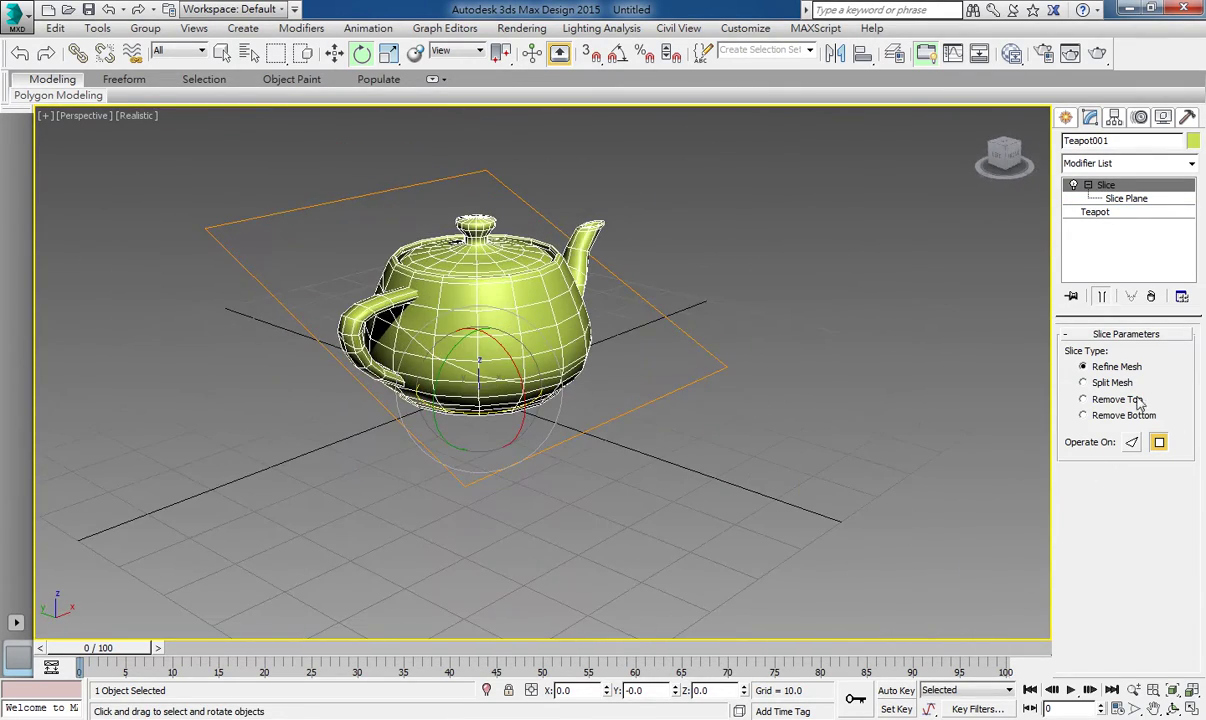
# Step: Compare the Remove Top and Remove Bottom slice types on the teapot, finishing on Remove Top
pyautogui.click(1084, 399)
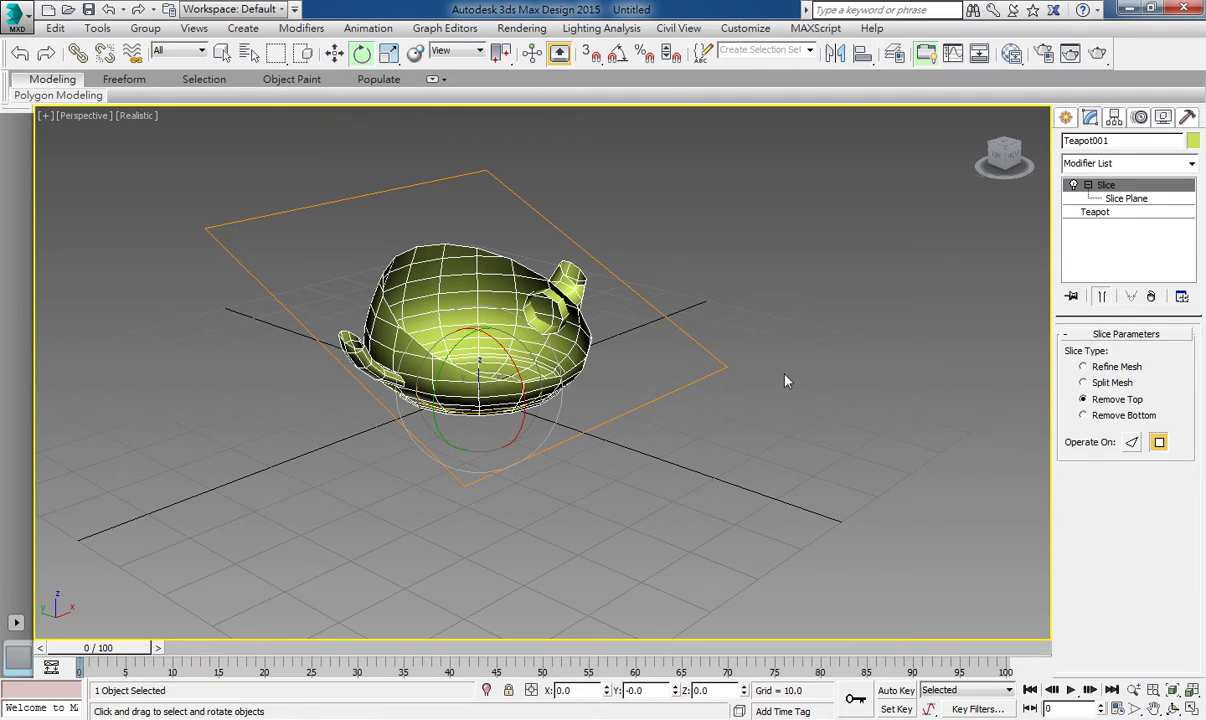
pyautogui.click(1092, 416)
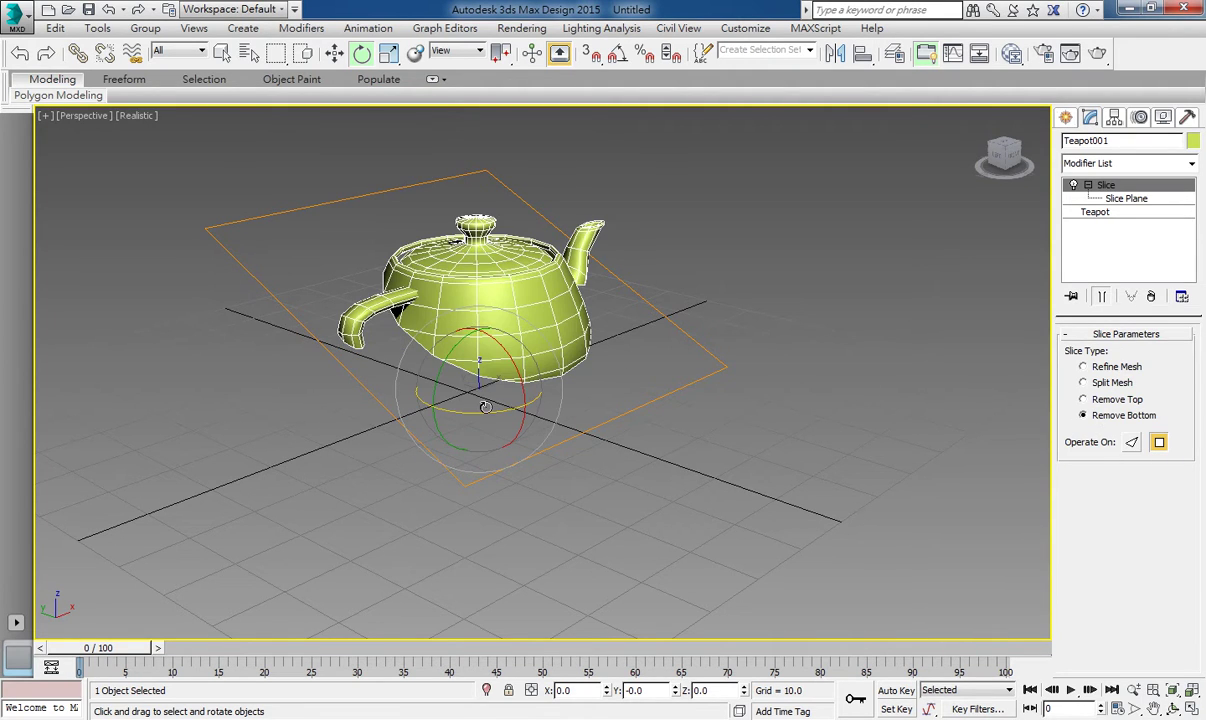
pyautogui.click(1088, 399)
pyautogui.click(1111, 369)
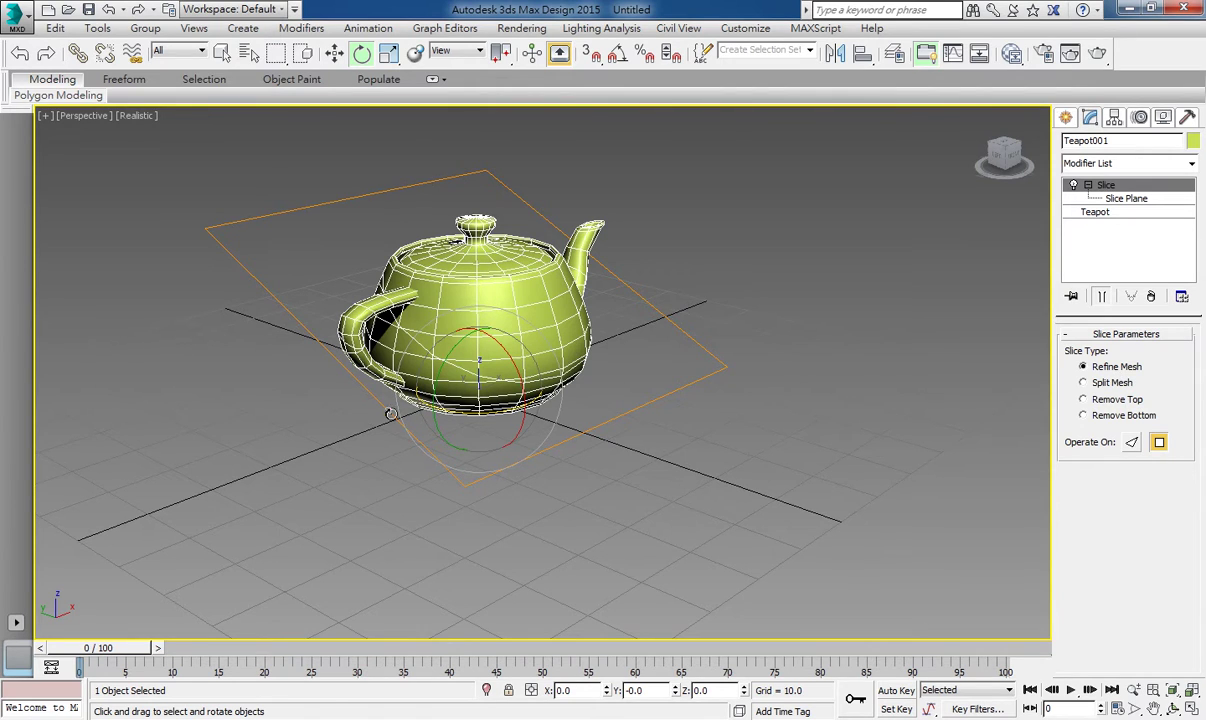
pyautogui.click(1097, 399)
pyautogui.click(1098, 416)
pyautogui.click(1097, 400)
pyautogui.click(1098, 416)
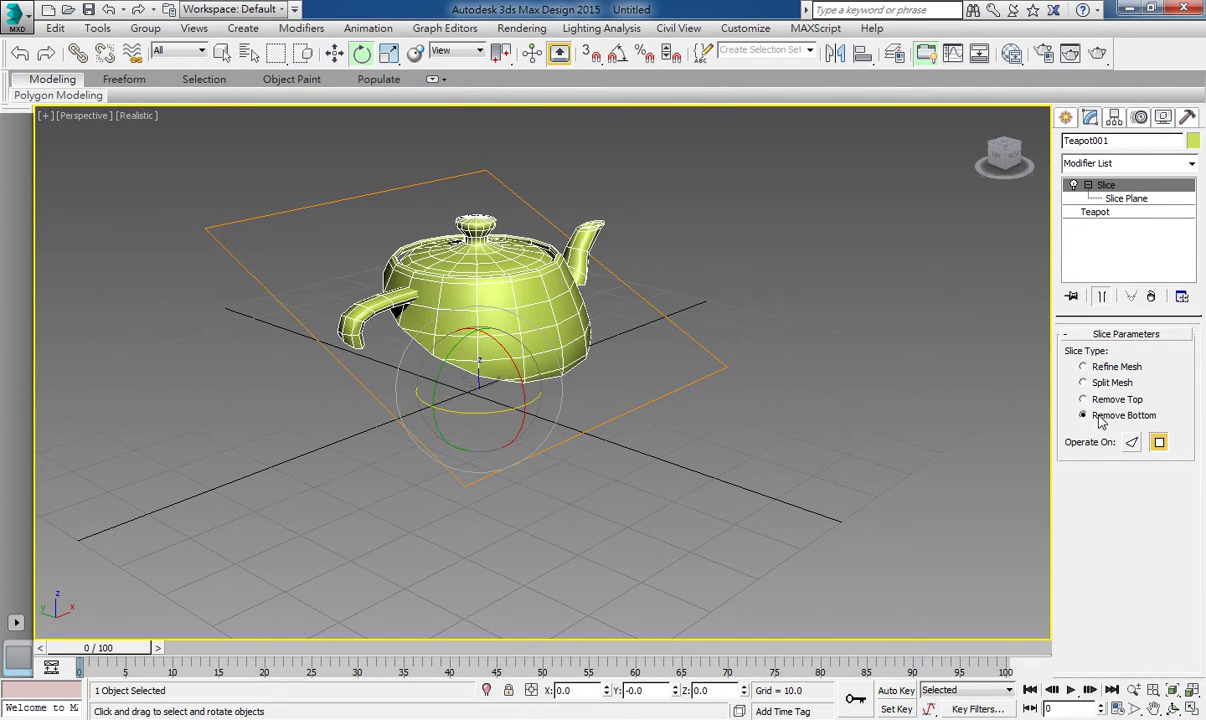
pyautogui.click(1100, 400)
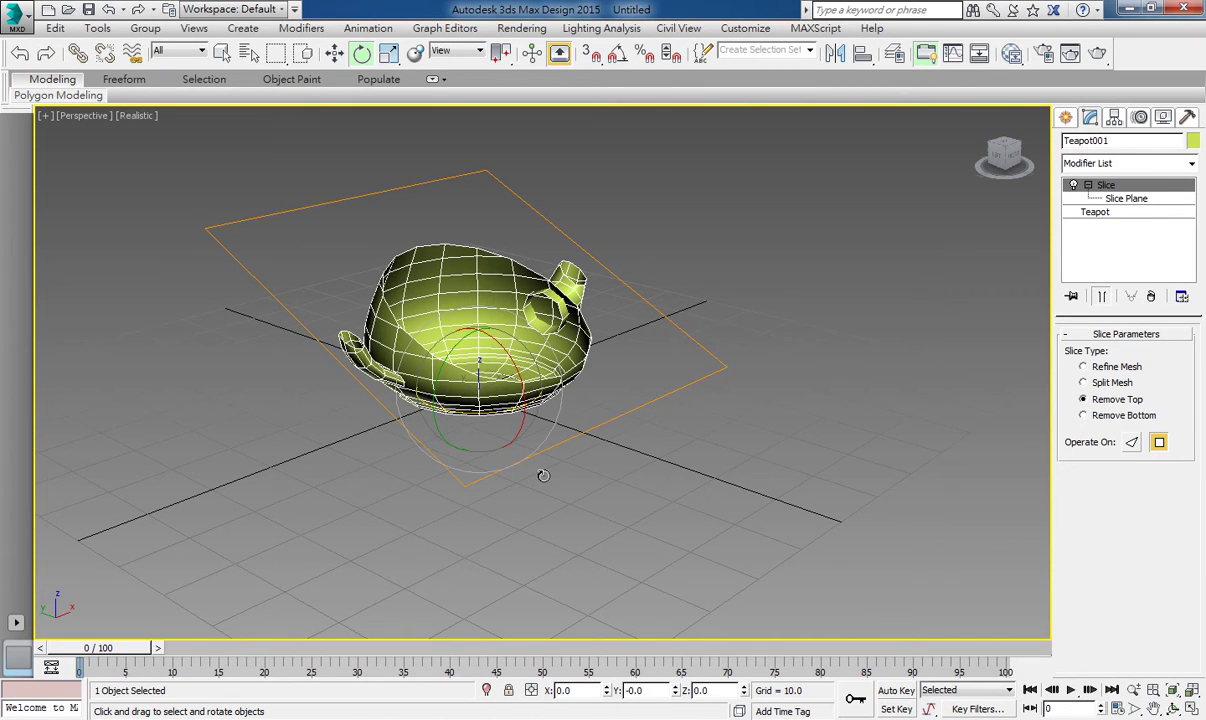
# Step: Orbit the Perspective view to inspect the teapot's remaining lower half
pyautogui.moveTo(541, 474)
pyautogui.keyDown('alt'); pyautogui.mouseDown(button='middle')
pyautogui.moveTo(476, 479)
pyautogui.moveTo(379, 447)
pyautogui.mouseUp(button='middle'); pyautogui.keyUp('alt')
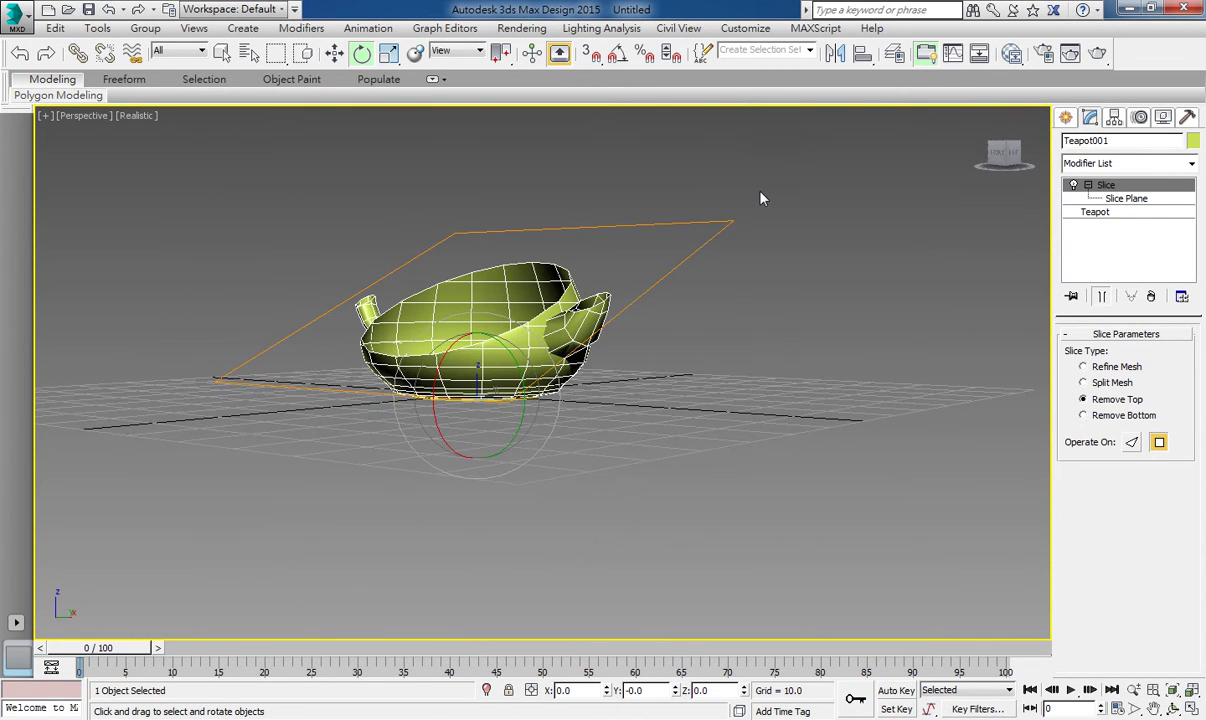
pyautogui.moveTo(760, 198)
pyautogui.keyDown('alt'); pyautogui.mouseDown(button='middle')
pyautogui.moveTo(789, 390)
pyautogui.moveTo(903, 430)
pyautogui.moveTo(686, 480)
pyautogui.moveTo(603, 404)
pyautogui.moveTo(705, 399)
pyautogui.moveTo(577, 412)
pyautogui.mouseUp(button='middle'); pyautogui.keyUp('alt')
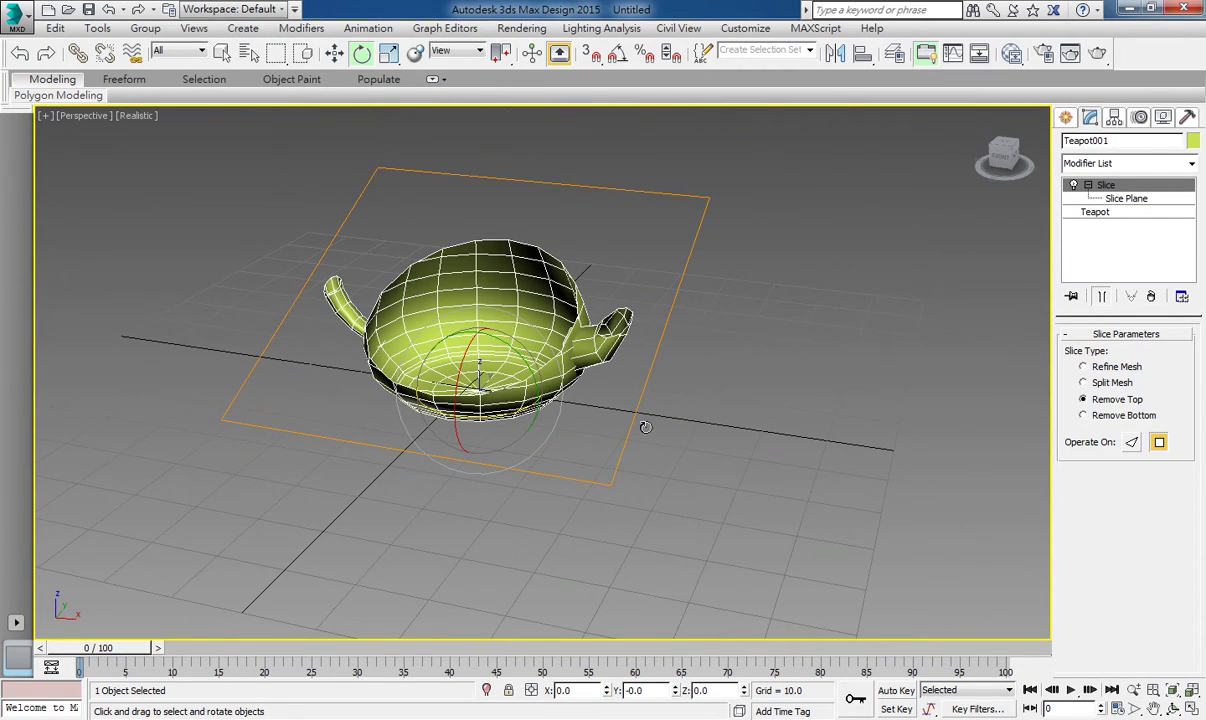
pyautogui.click(1172, 707)
pyautogui.moveTo(558, 312); pyautogui.dragTo(602, 319)
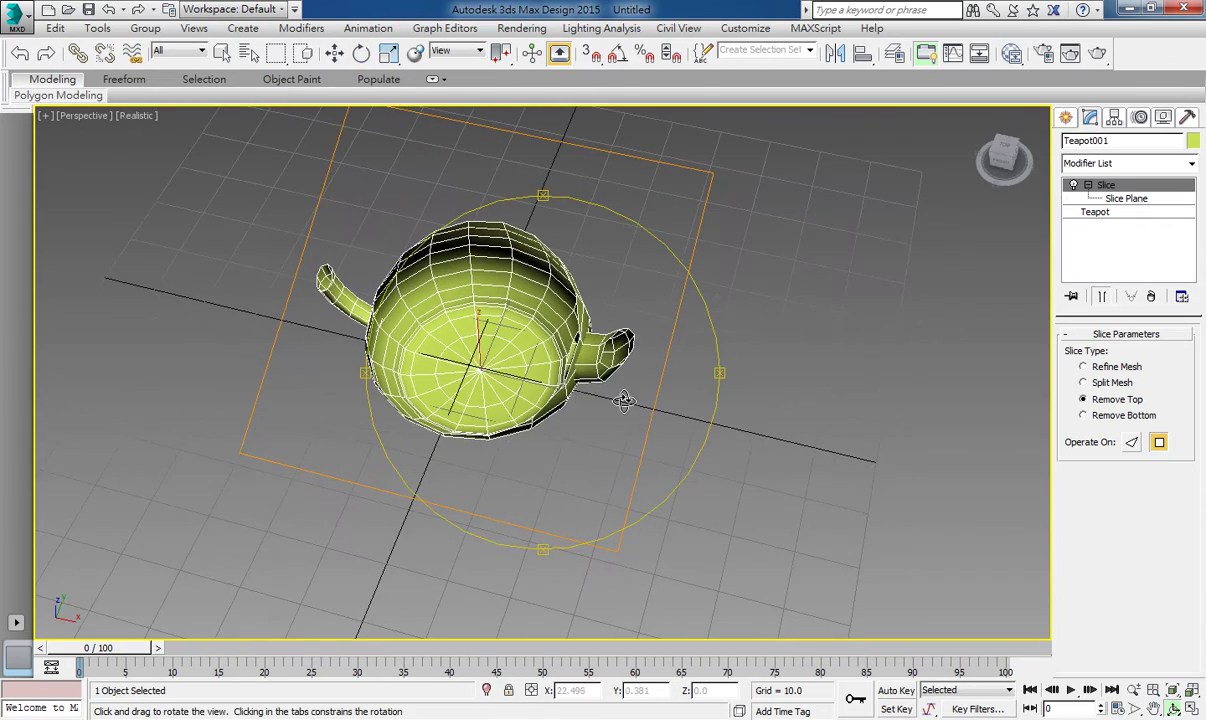
pyautogui.moveTo(500, 347); pyautogui.dragTo(585, 316)
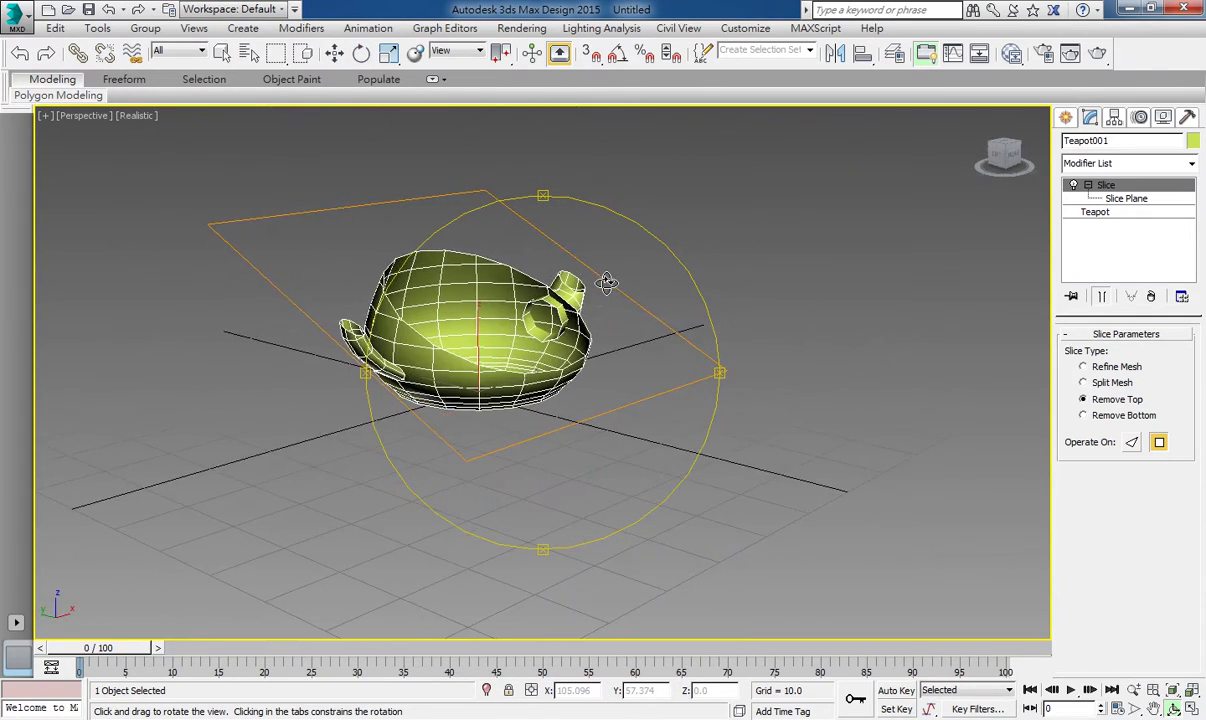
# Step: Delete the teapot and draw a roughly 22.287 × 26.001 × 33.07 box in its place
pyautogui.press('e')
pyautogui.click(1066, 117)
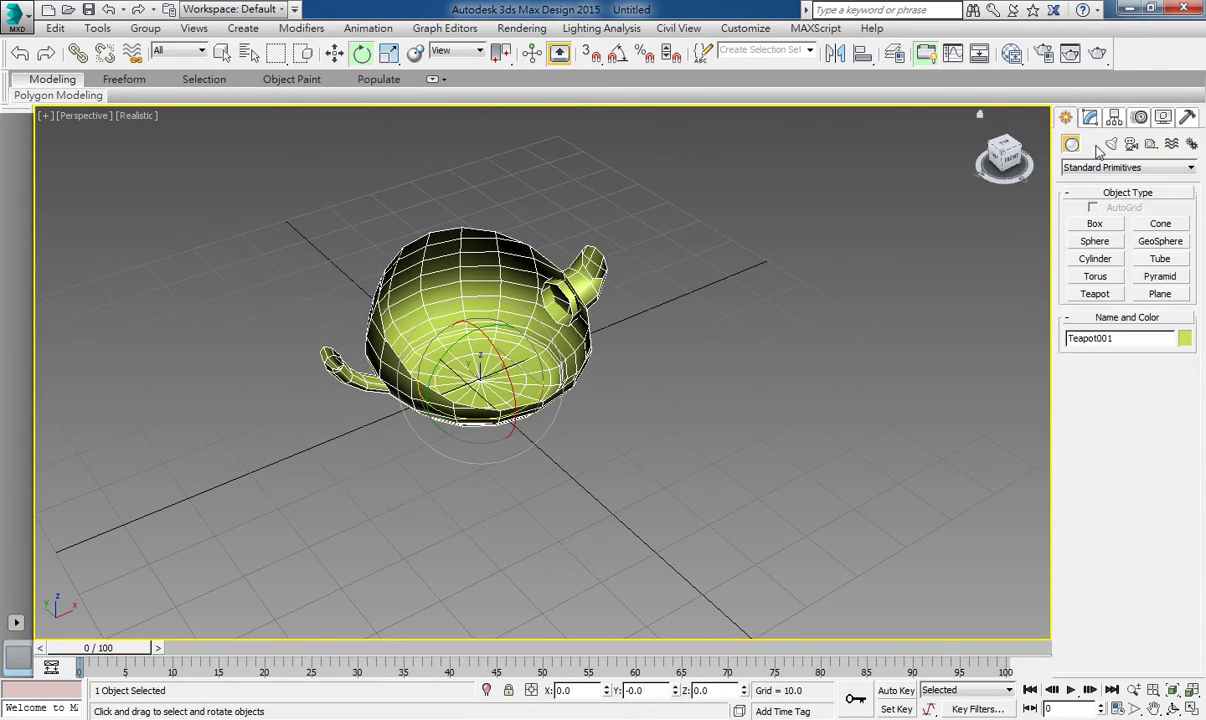
pyautogui.click(1095, 223)
pyautogui.moveTo(275, 426); pyautogui.dragTo(440, 400, button='middle')
pyautogui.rightClick(634, 337)
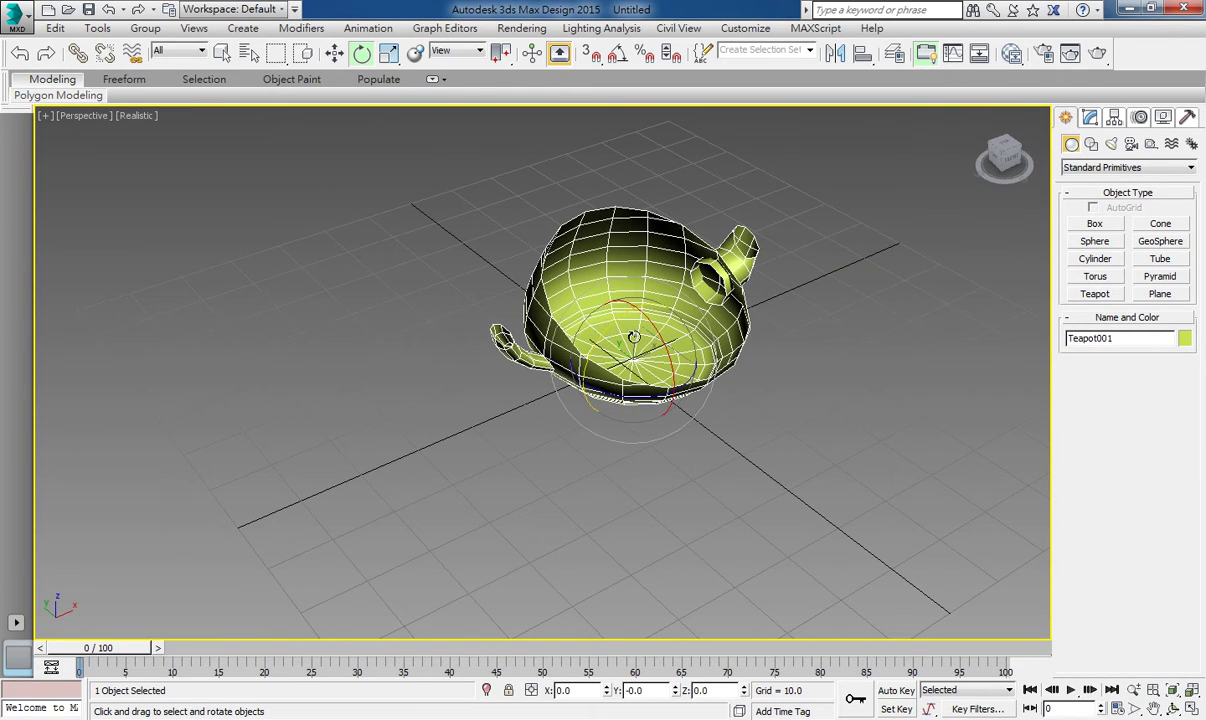
pyautogui.press('Delete')
pyautogui.click(1095, 223)
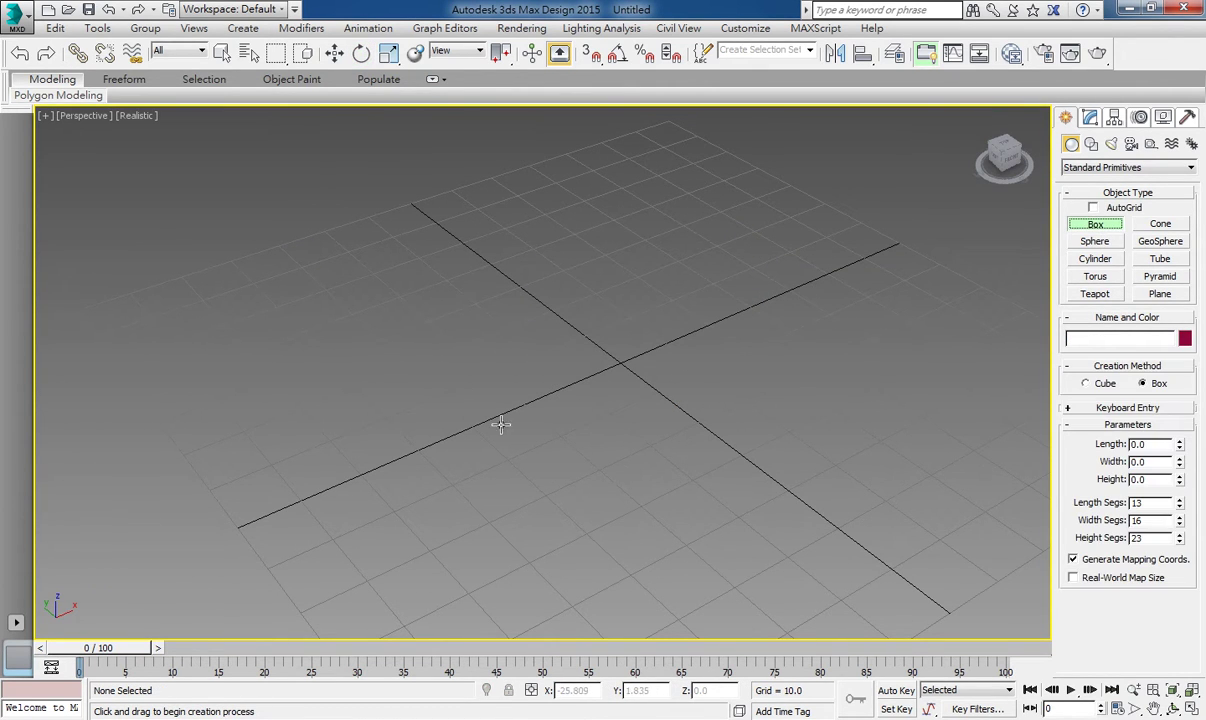
pyautogui.moveTo(517, 380)
pyautogui.mouseDown()
pyautogui.moveTo(734, 369)
pyautogui.moveTo(729, 395)
pyautogui.mouseUp()
pyautogui.click(689, 196)
pyautogui.rightClick(700, 190)
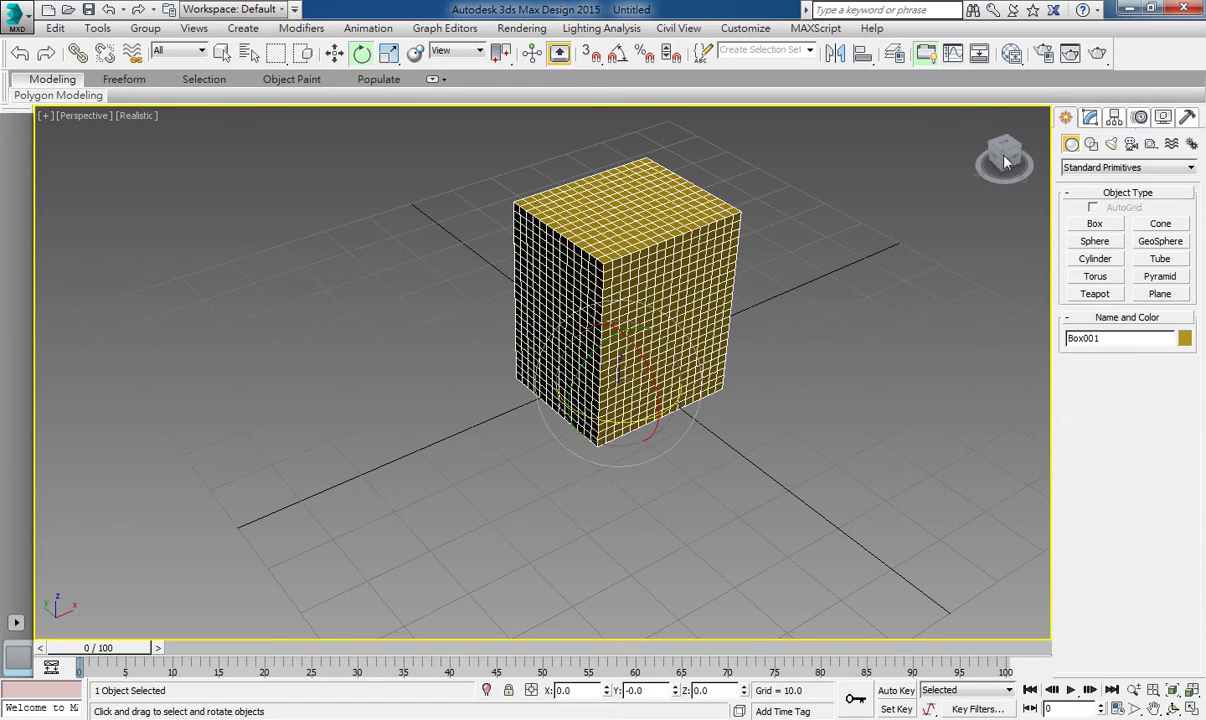
# Step: Reset the box's length, width and height segments to 1
pyautogui.click(1090, 117)
pyautogui.rightClick(1178, 418)
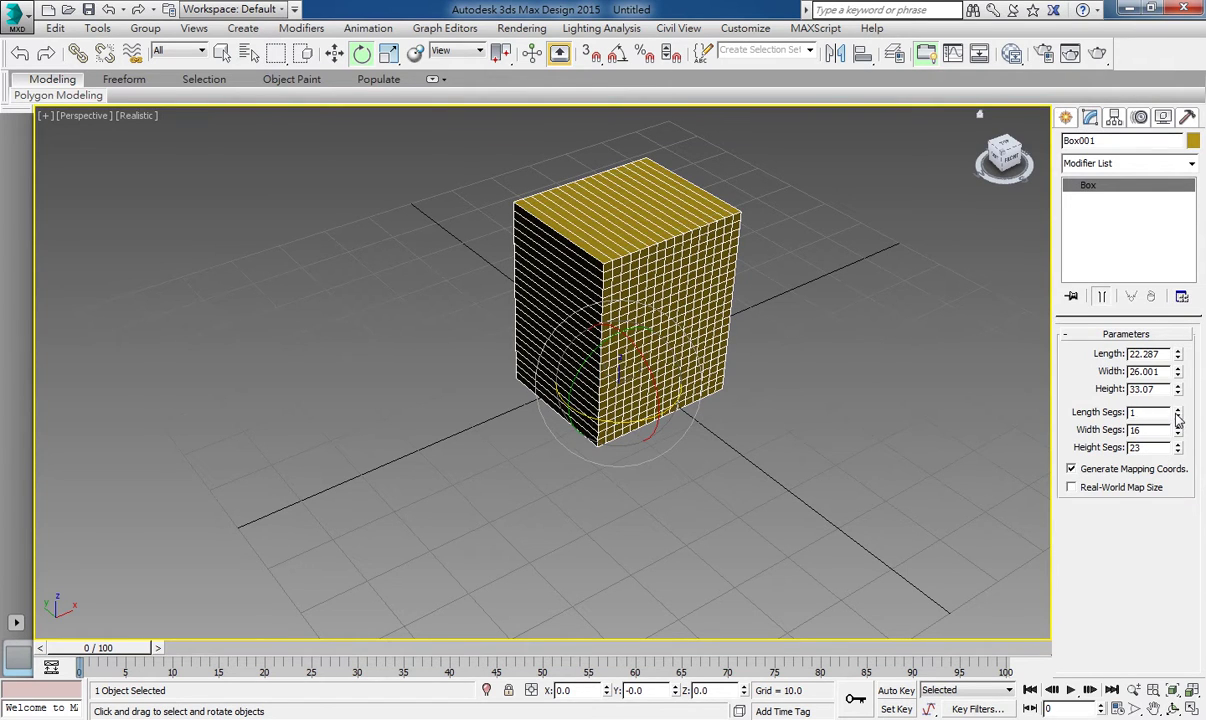
pyautogui.rightClick(1178, 430)
pyautogui.rightClick(1178, 447)
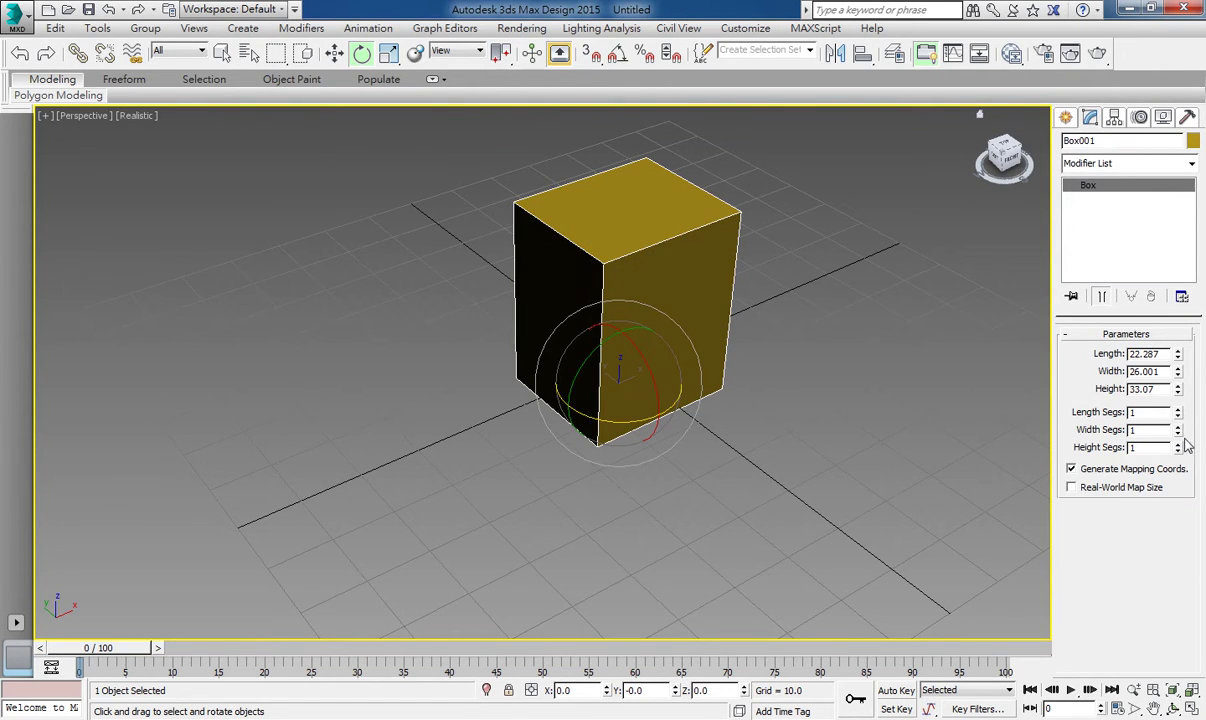
# Step: Add a Slice modifier to the box
pyautogui.click(1150, 164)
pyautogui.scroll(-6, 1120, 250)
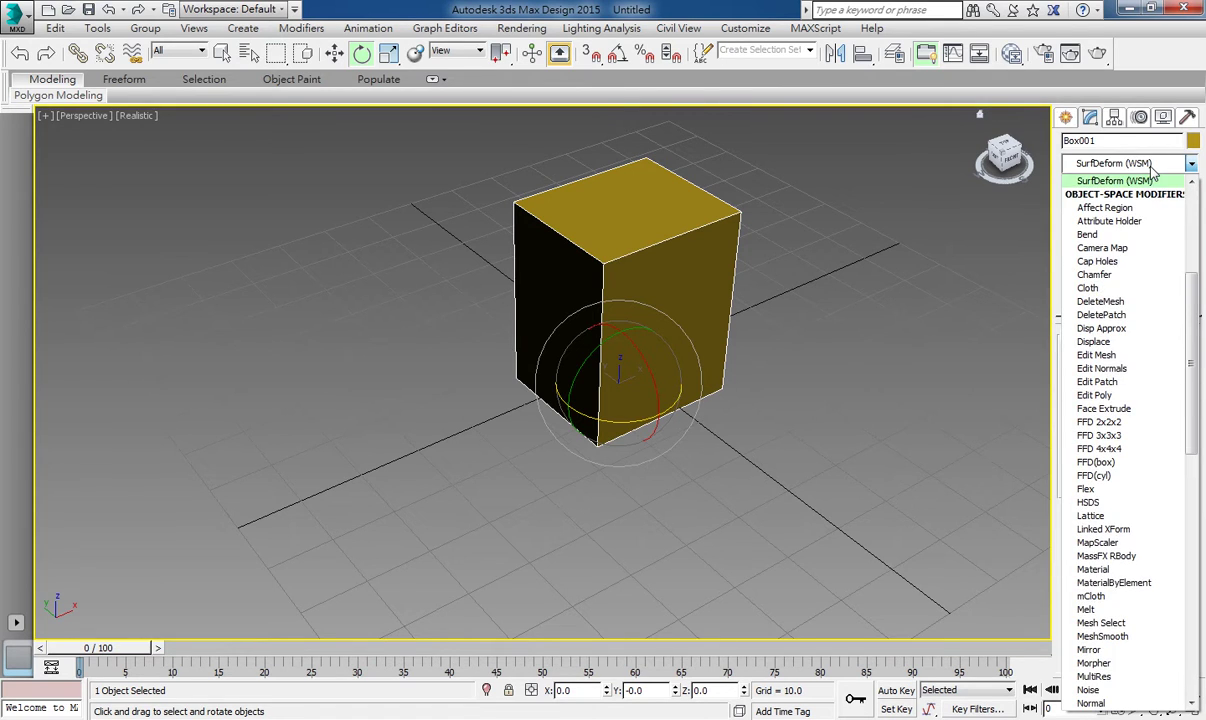
pyautogui.scroll(-15, 1120, 250)
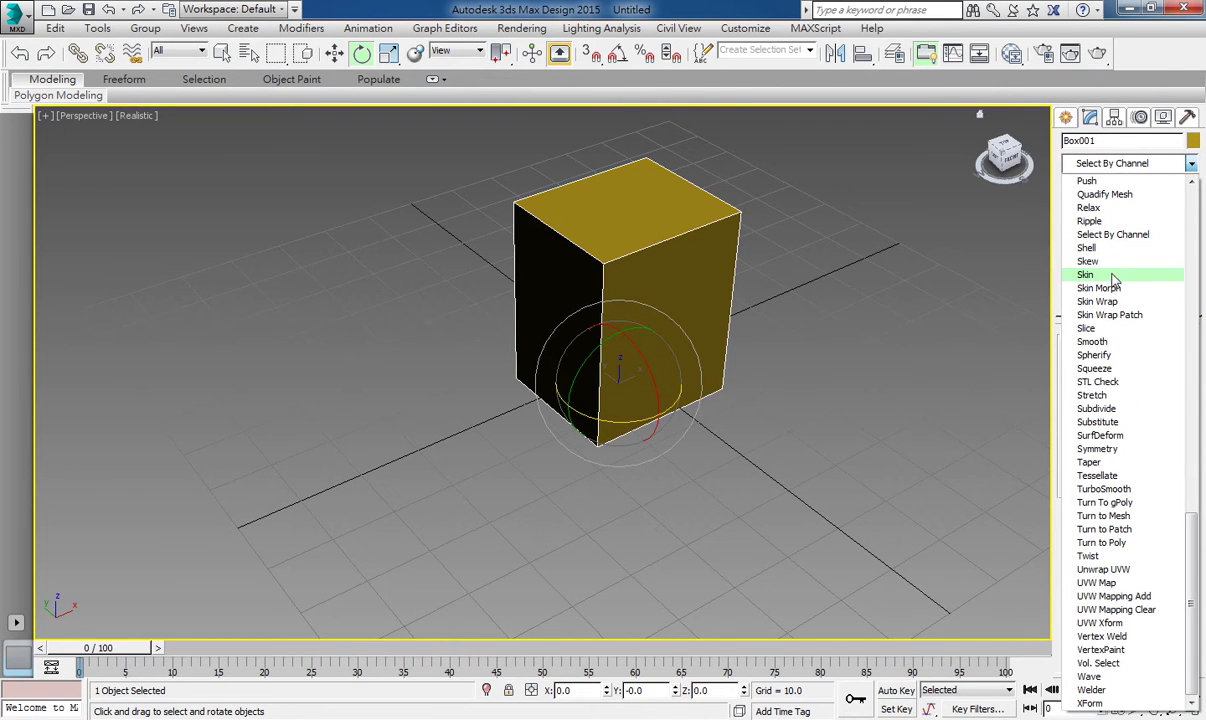
pyautogui.click(1090, 328)
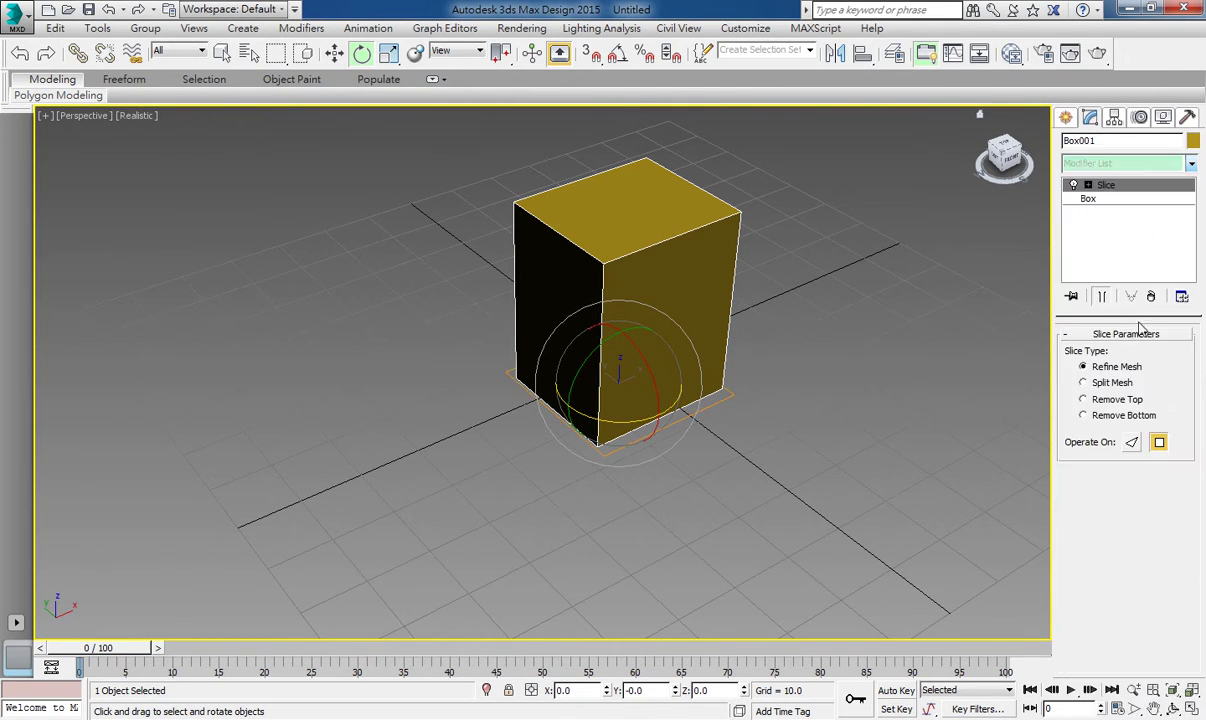
# Step: Move the box's slice plane up along Z to its middle
pyautogui.click(1088, 185)
pyautogui.click(1126, 198)
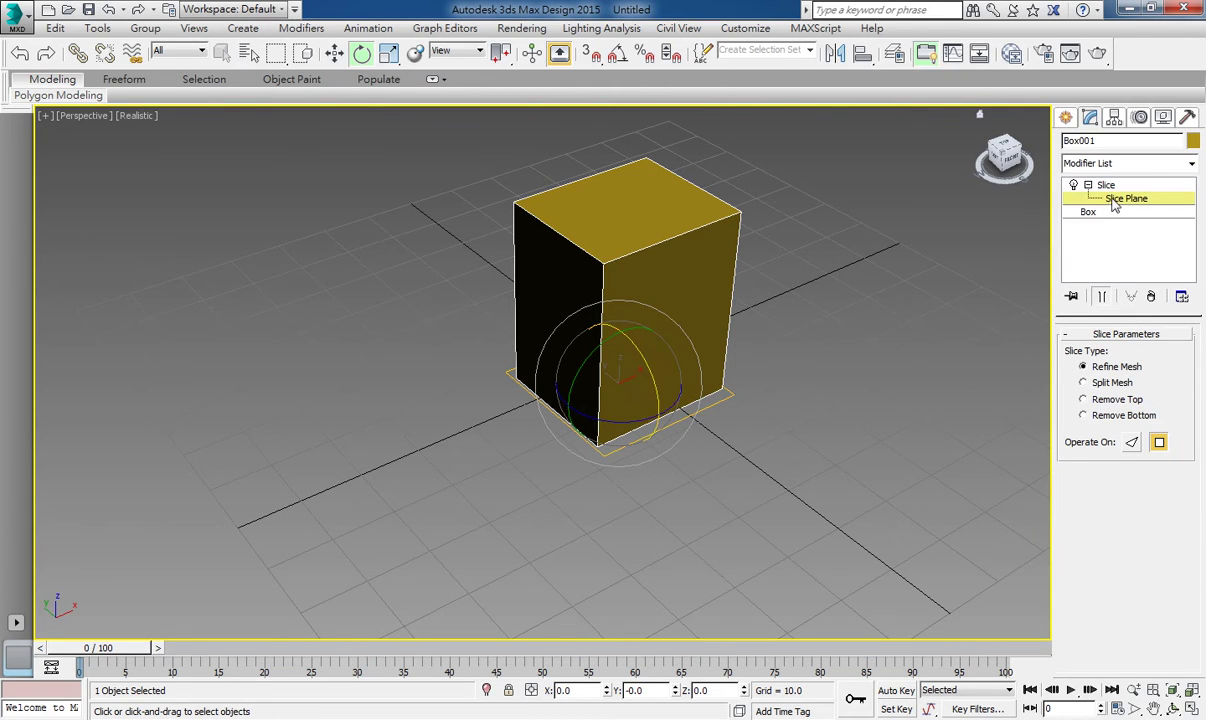
pyautogui.rightClick(672, 382)
pyautogui.click(720, 400)
pyautogui.moveTo(635, 338); pyautogui.dragTo(640, 250)
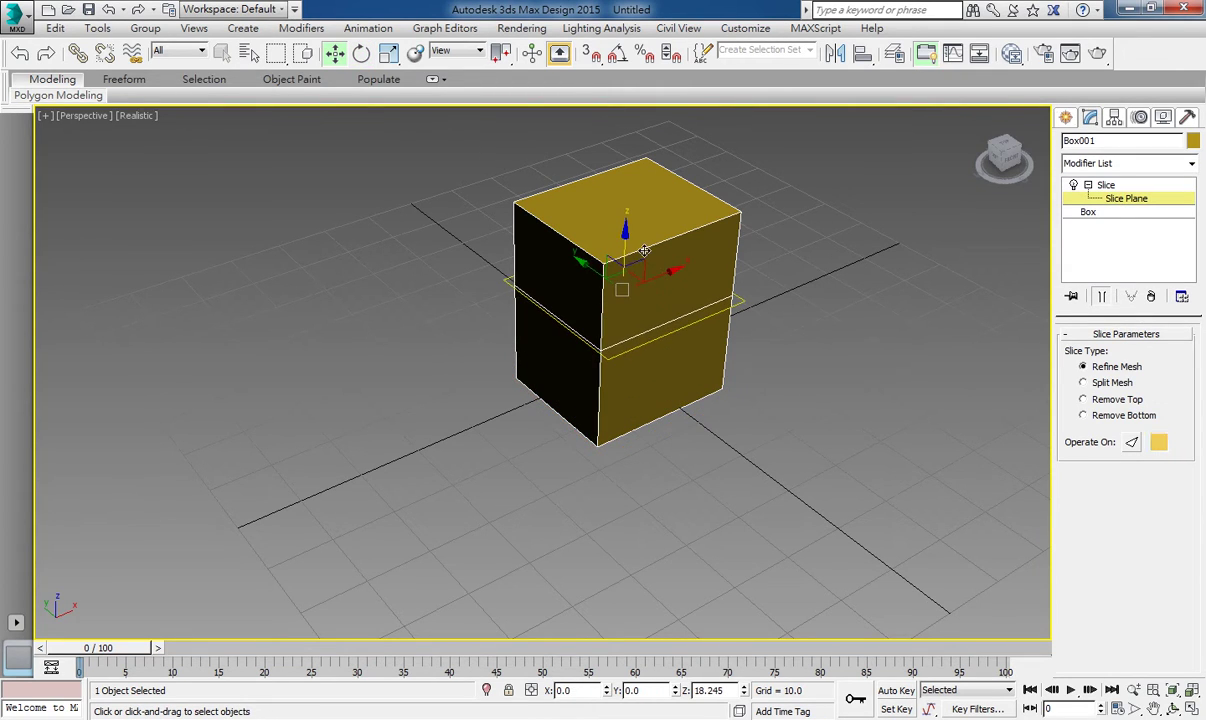
pyautogui.click(1136, 186)
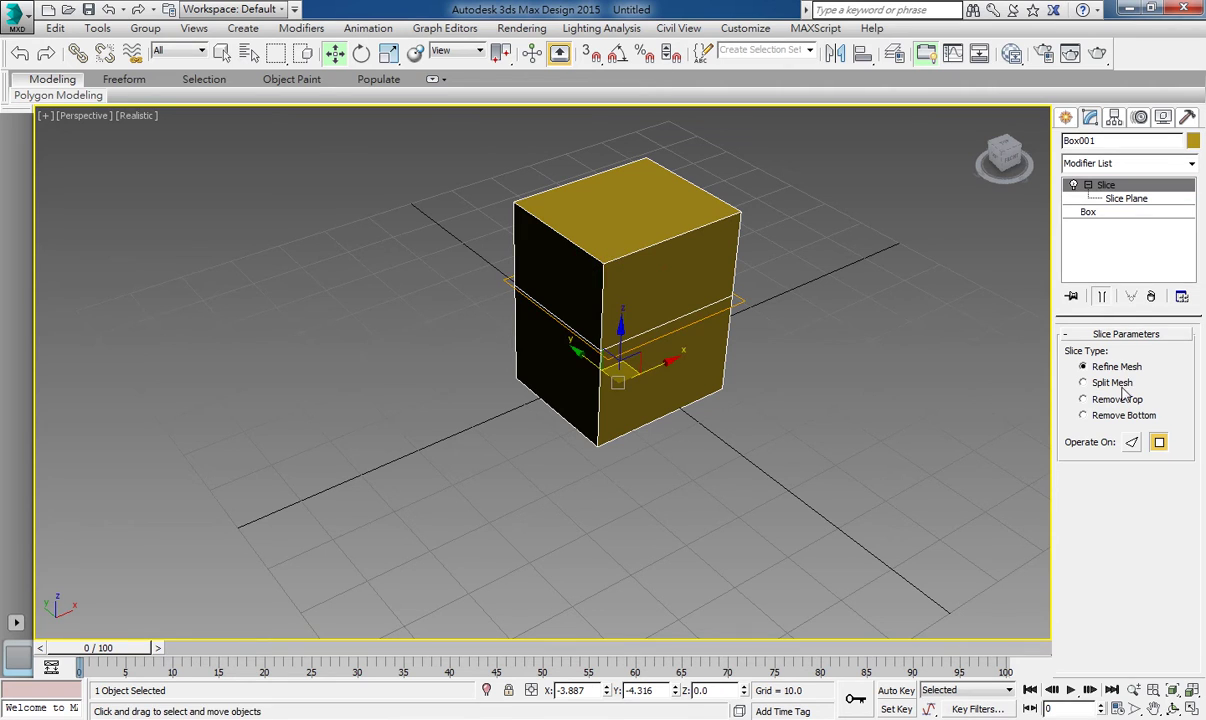
# Step: Set the slice to Remove Top and view the open-topped box from above
pyautogui.click(1084, 415)
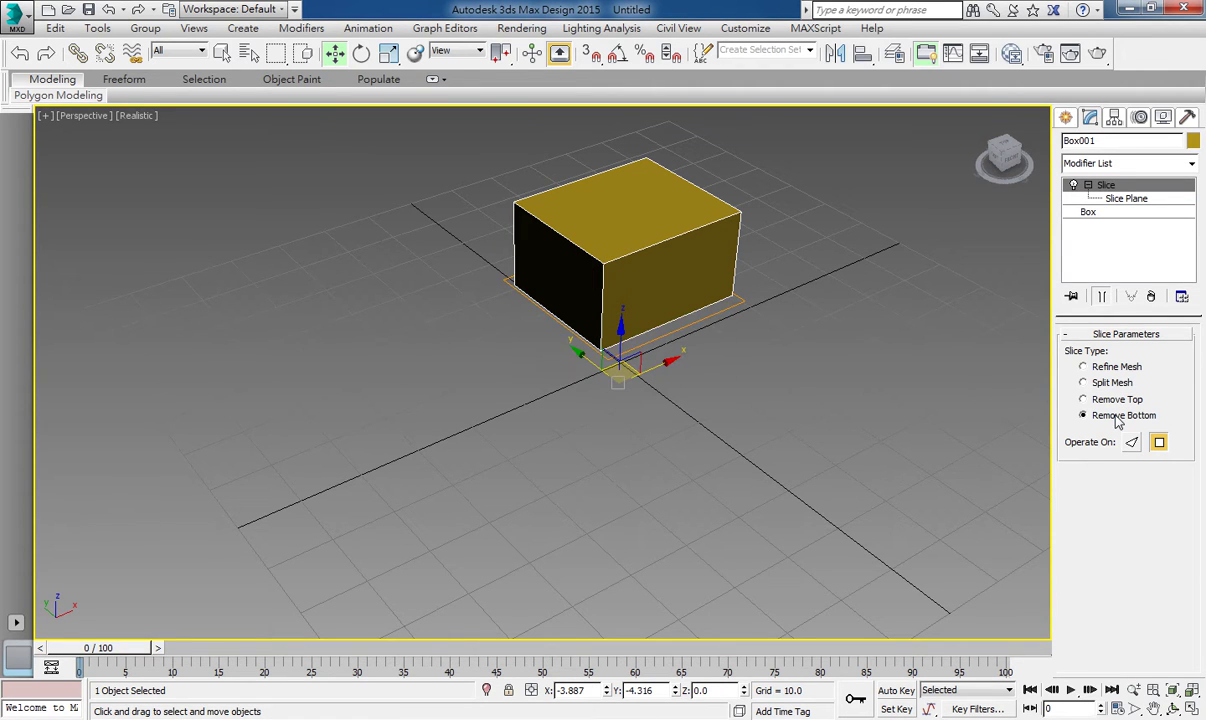
pyautogui.click(1084, 399)
pyautogui.moveTo(554, 381)
pyautogui.keyDown('alt'); pyautogui.mouseDown(button='middle')
pyautogui.moveTo(510, 358)
pyautogui.moveTo(630, 292)
pyautogui.mouseUp(button='middle'); pyautogui.keyUp('alt')
pyautogui.scroll(2, 630, 292)
pyautogui.scroll(2, 553, 330)
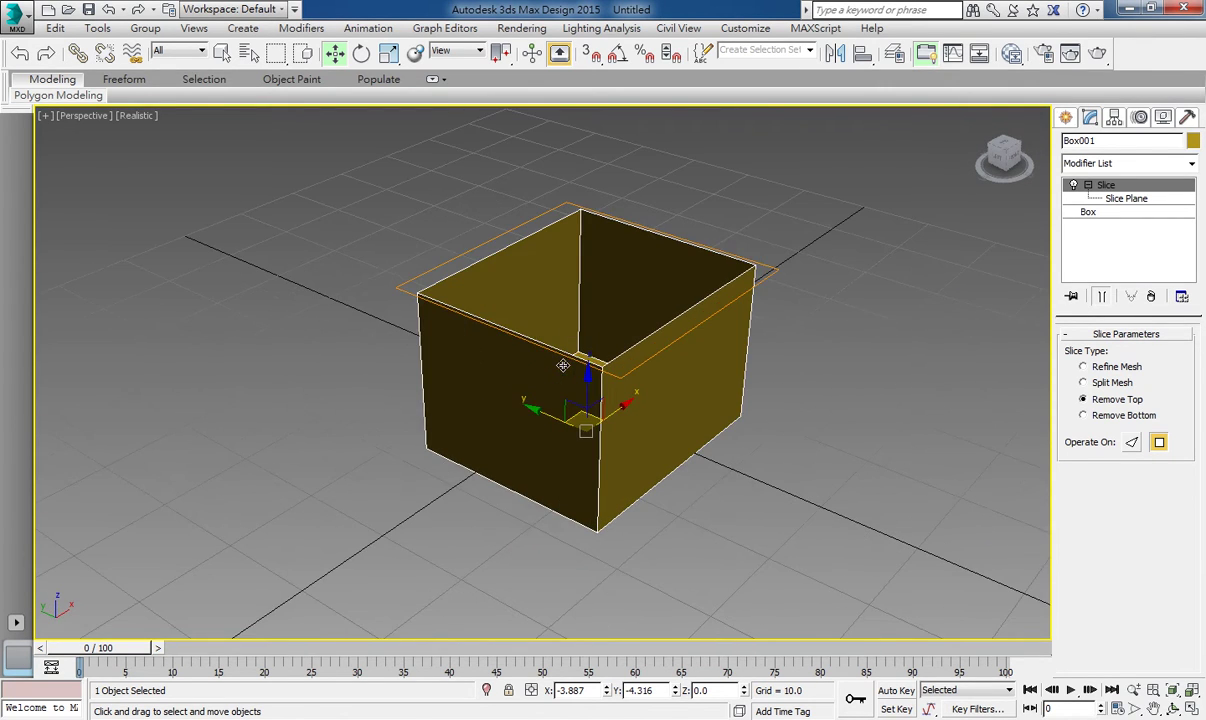
pyautogui.moveTo(563, 366)
pyautogui.keyDown('alt'); pyautogui.mouseDown(button='middle')
pyautogui.moveTo(566, 385)
pyautogui.moveTo(597, 312)
pyautogui.mouseUp(button='middle'); pyautogui.keyUp('alt')
pyautogui.moveTo(675, 375)
pyautogui.keyDown('alt'); pyautogui.mouseDown(button='middle')
pyautogui.moveTo(651, 386)
pyautogui.moveTo(614, 375)
pyautogui.mouseUp(button='middle'); pyautogui.keyUp('alt')
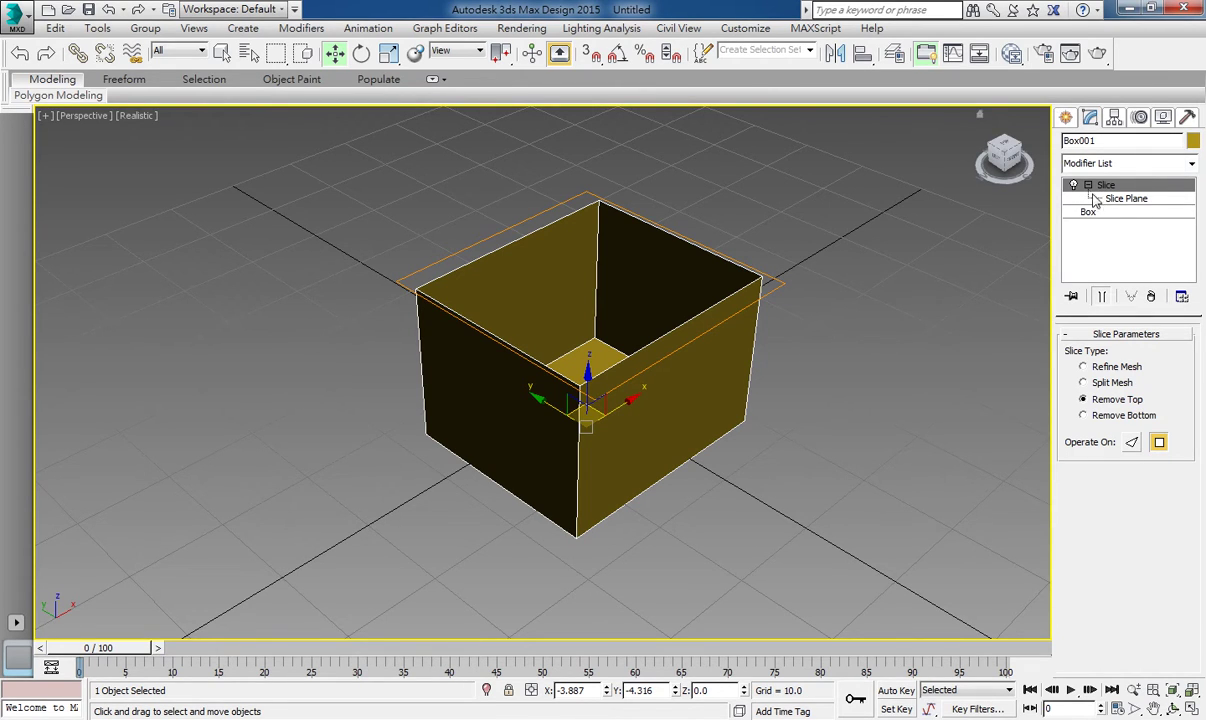
pyautogui.click(1088, 185)
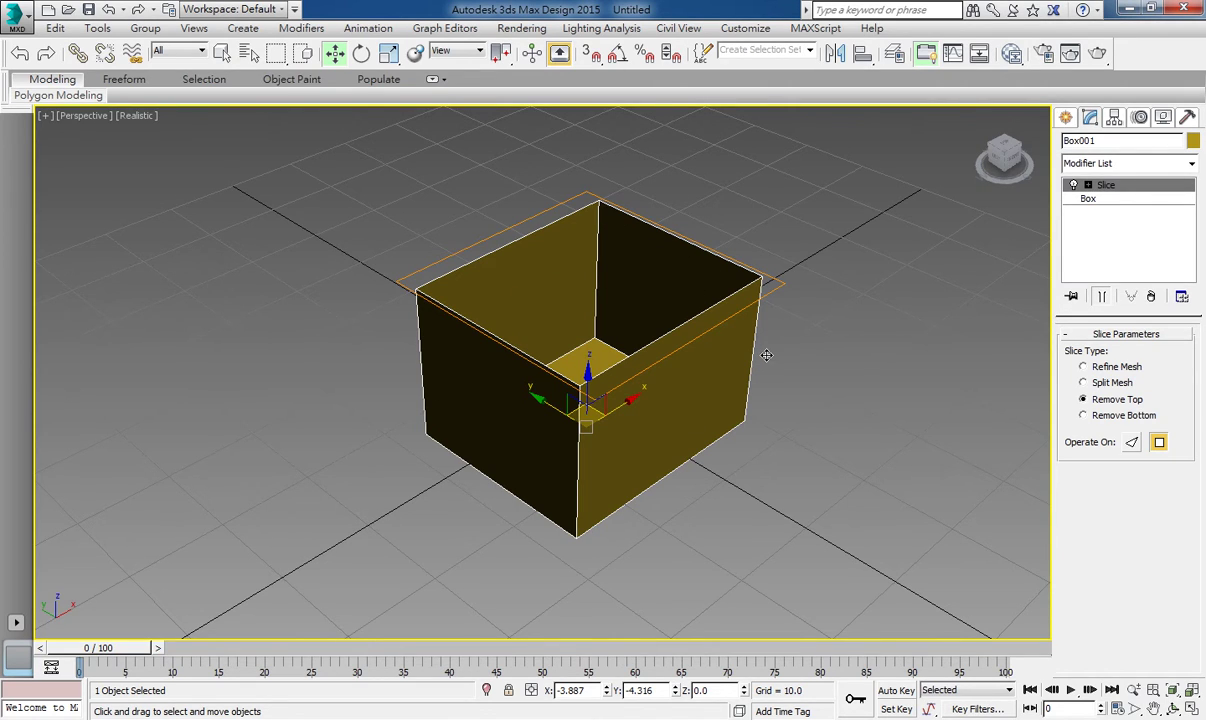
# Step: Add a Cap Holes modifier to the box from the Modifier List
pyautogui.click(1191, 163)
pyautogui.scroll(-1, 1200, 220)
pyautogui.moveTo(1201, 222); pyautogui.dragTo(1204, 312)
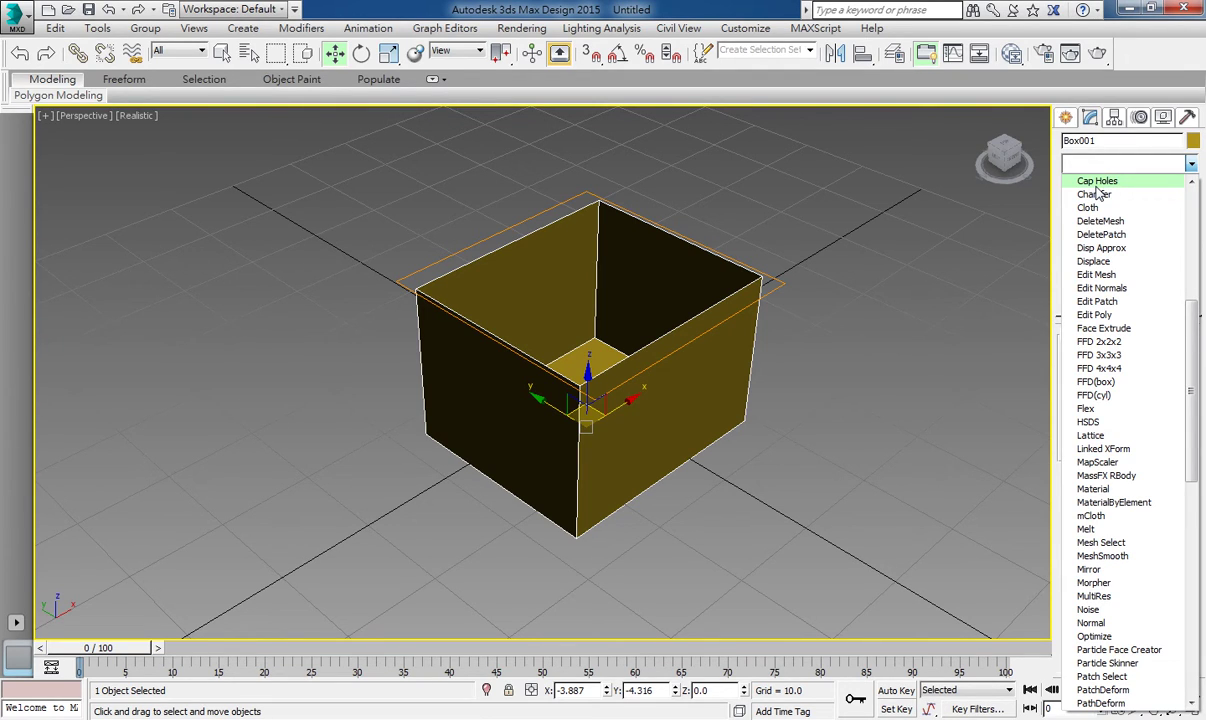
pyautogui.click(1096, 186)
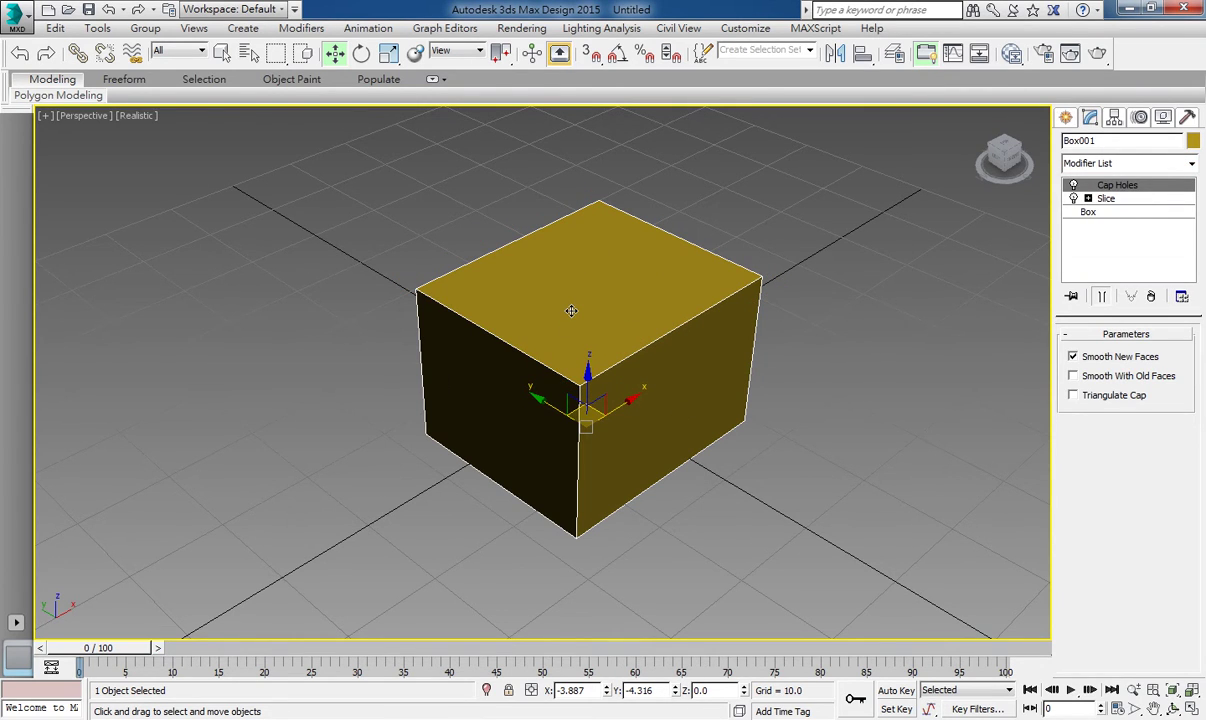
pyautogui.keyDown('alt'); pyautogui.moveTo(571, 311); pyautogui.dragTo(620, 321, button='middle'); pyautogui.keyUp('alt')
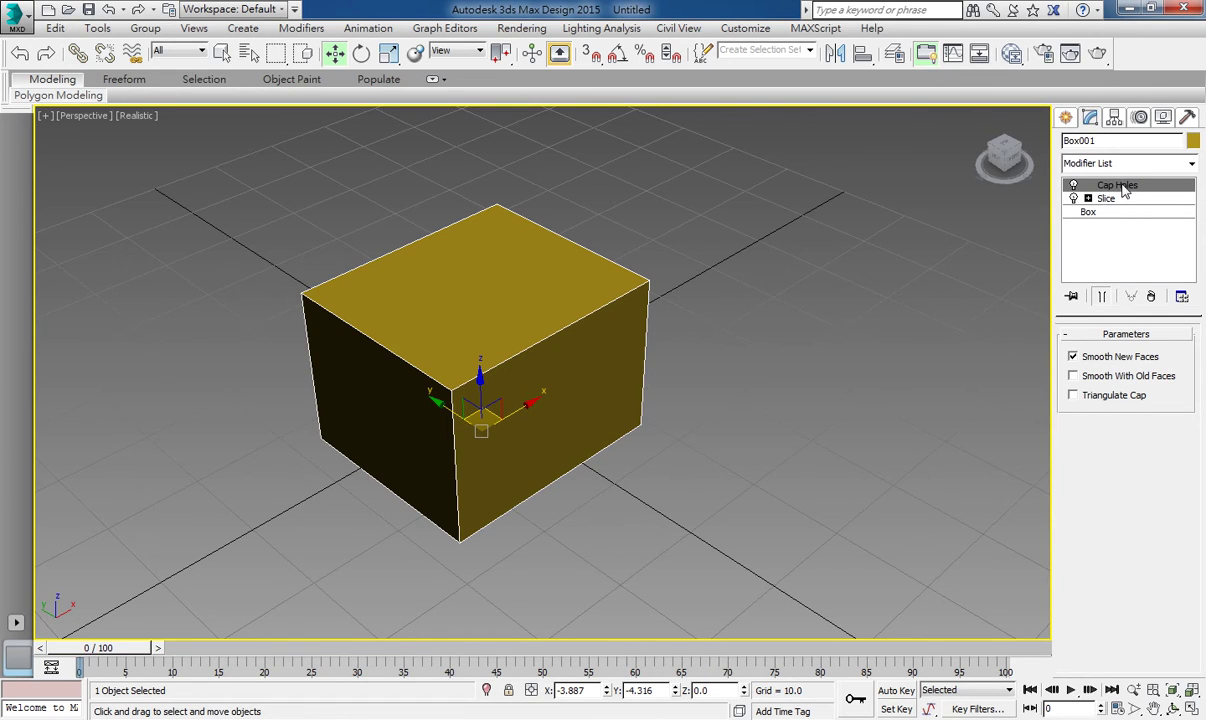
# Step: Move Cap Holes above Slice, toggling Slice and Cap Holes to compare results
pyautogui.moveTo(1123, 190); pyautogui.dragTo(1121, 212)
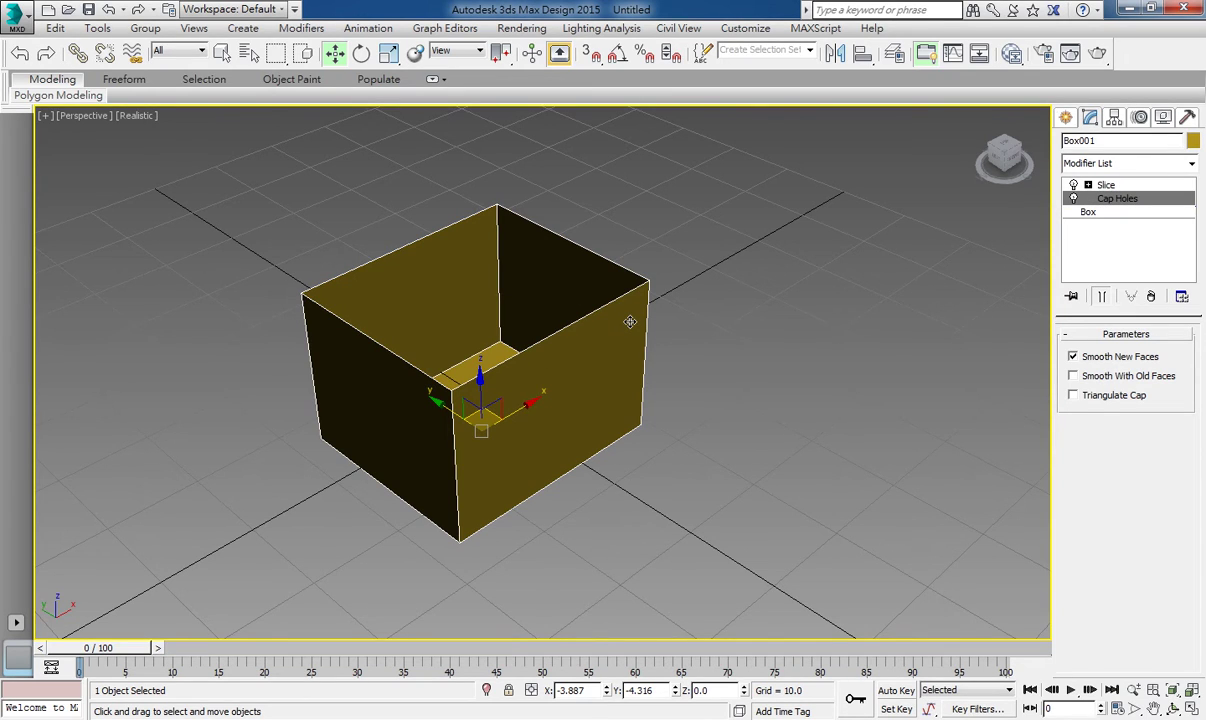
pyautogui.moveTo(1115, 200); pyautogui.dragTo(1117, 186)
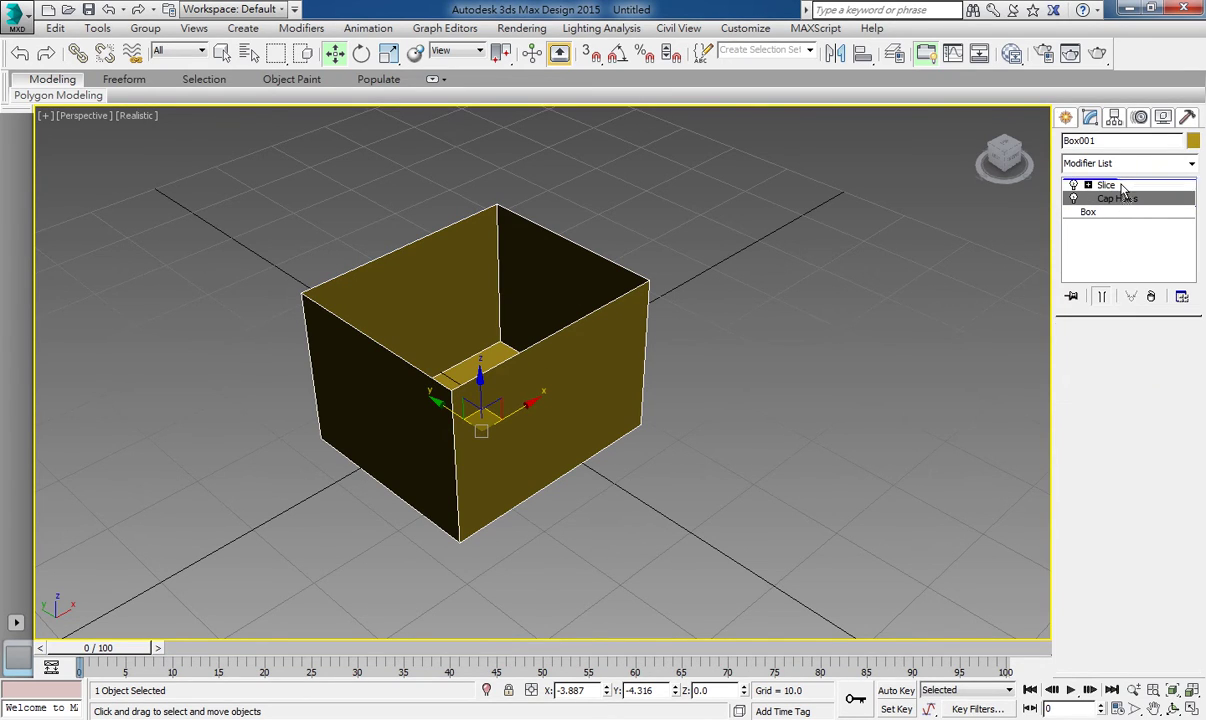
pyautogui.click(1100, 216)
pyautogui.click(1074, 199)
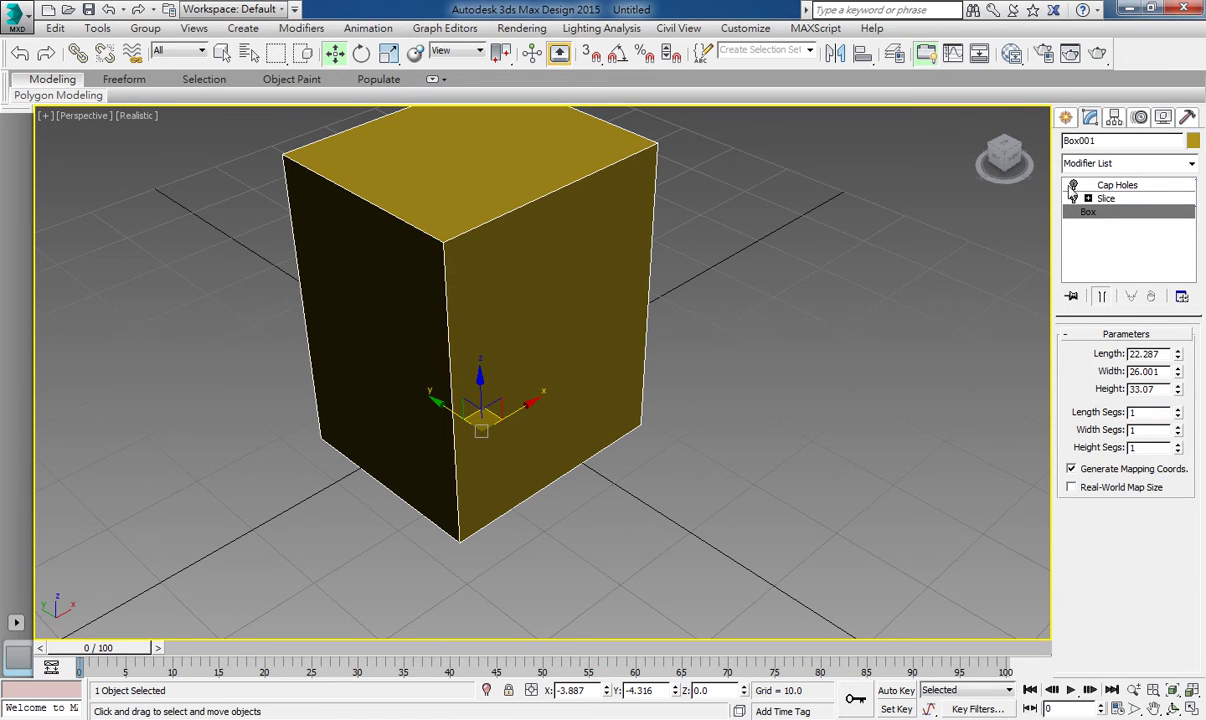
pyautogui.click(1074, 199)
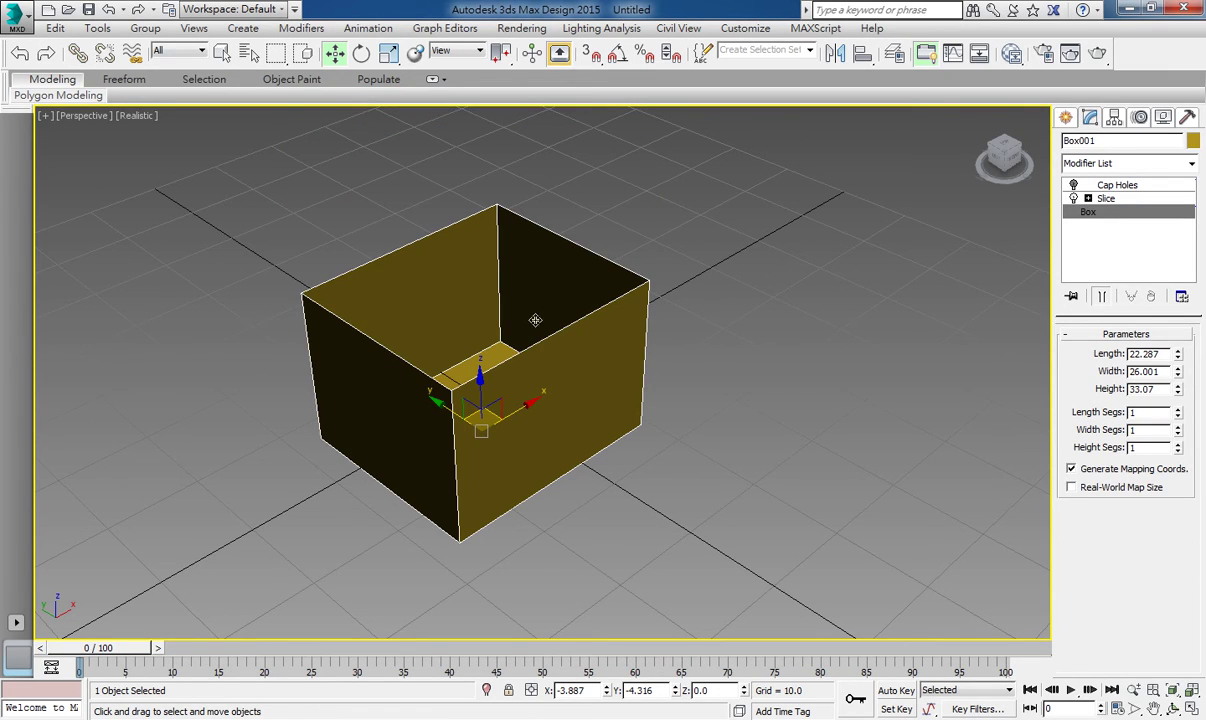
pyautogui.click(1074, 185)
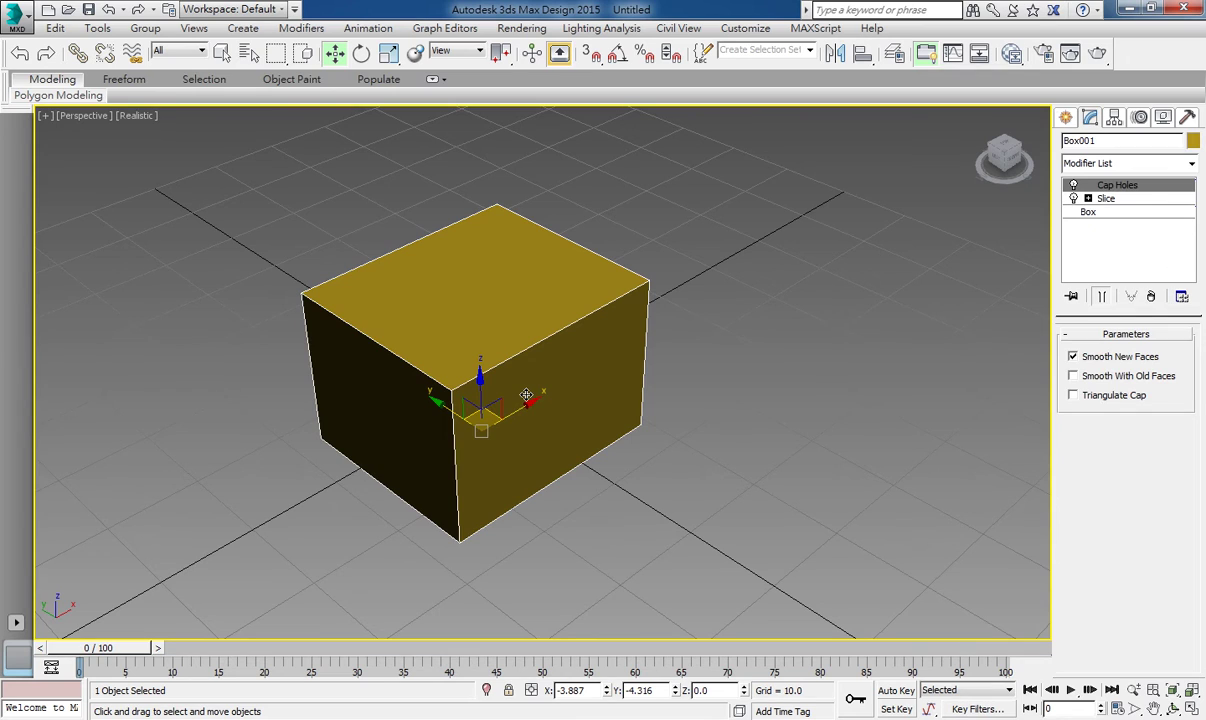
# Step: Delete the box and drag out a green torus knot, radius 23.909 and tube radius 4.646
pyautogui.press('Delete')
pyautogui.click(1068, 118)
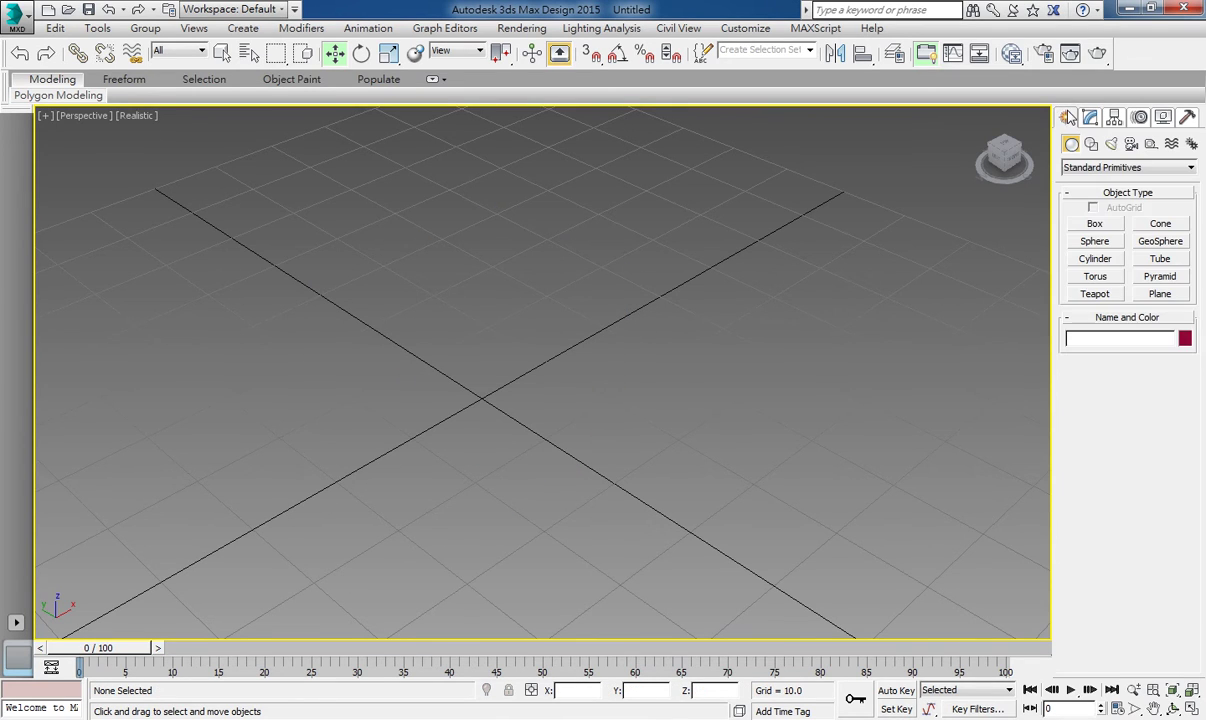
pyautogui.click(1082, 168)
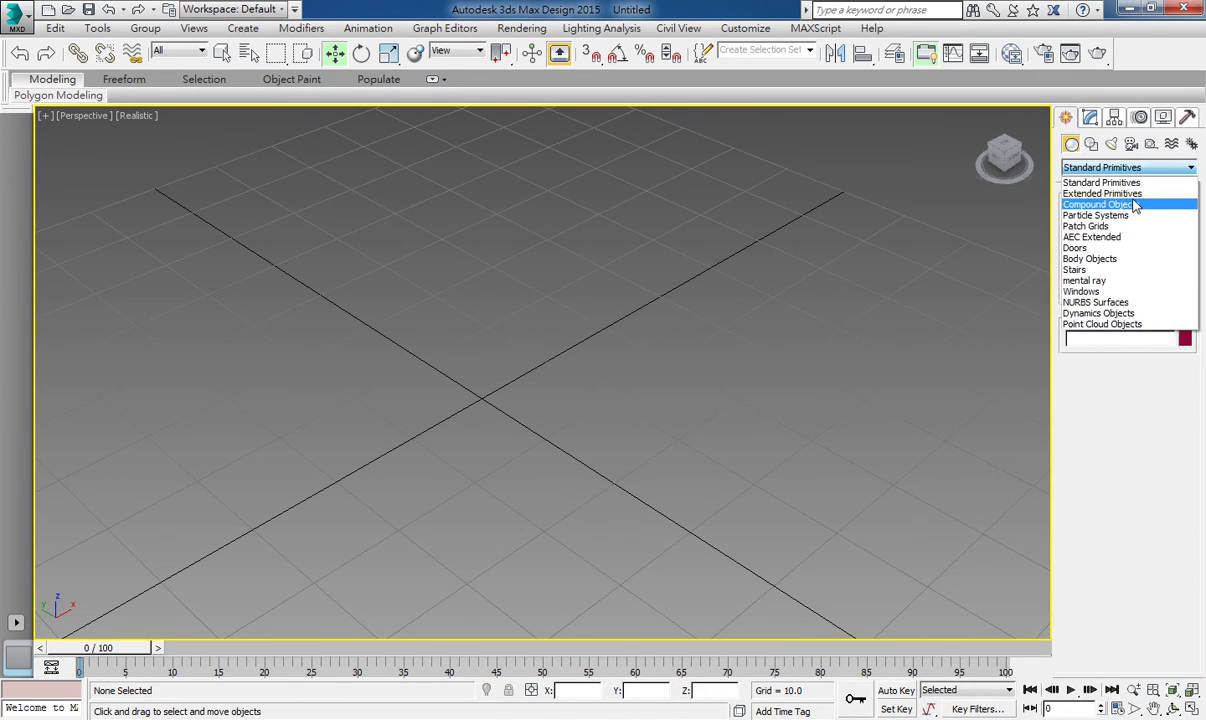
pyautogui.click(1100, 193)
pyautogui.click(1160, 224)
pyautogui.moveTo(487, 395); pyautogui.dragTo(713, 403)
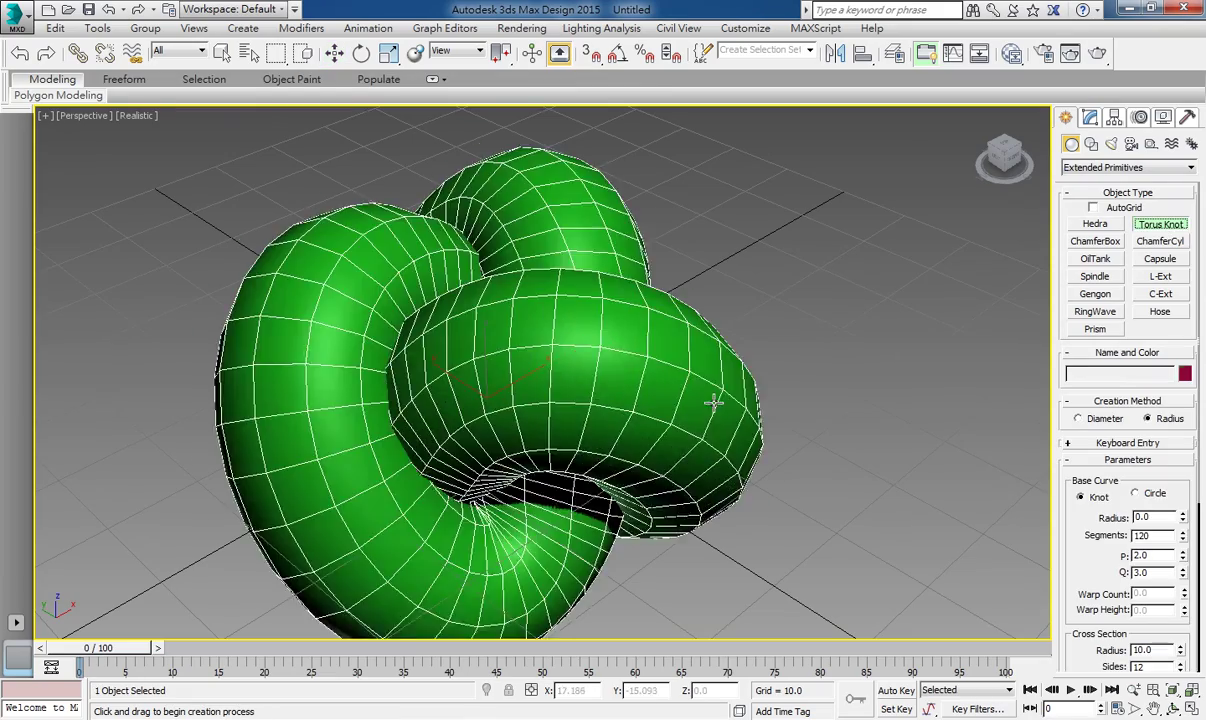
pyautogui.click(660, 360)
pyautogui.scroll(-5, 650, 355)
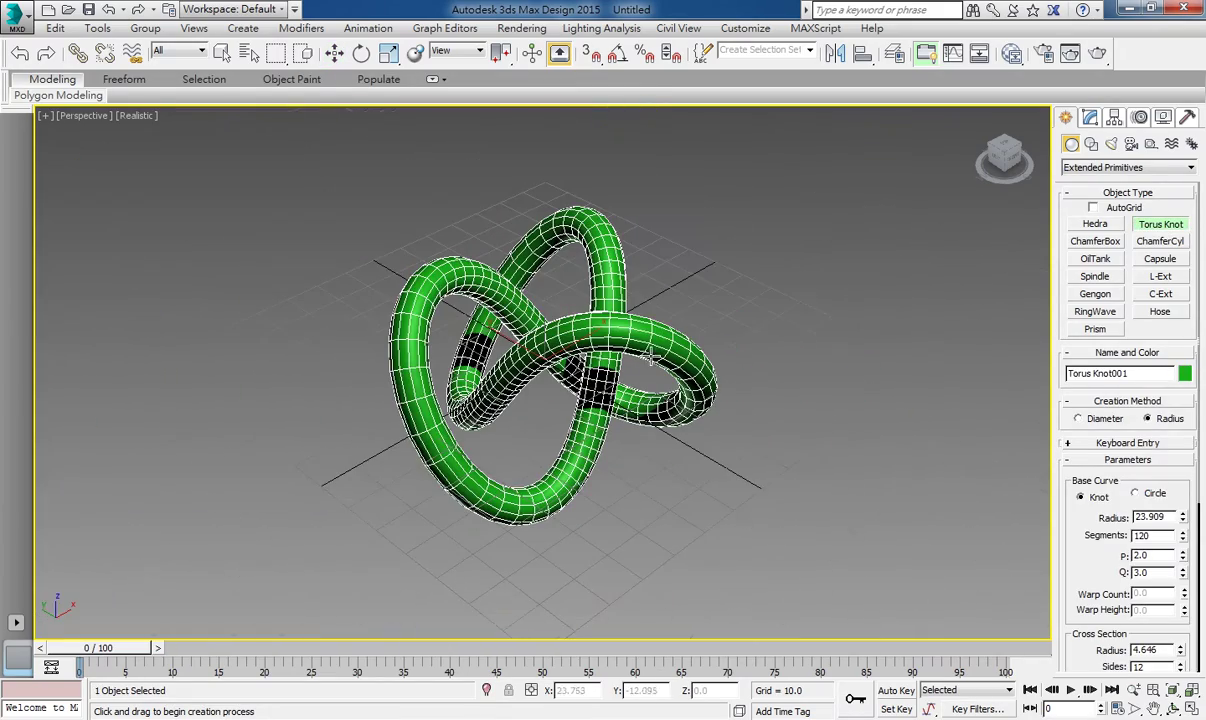
pyautogui.click(1089, 117)
# Step: Add a Slice modifier to the torus knot
pyautogui.click(1110, 163)
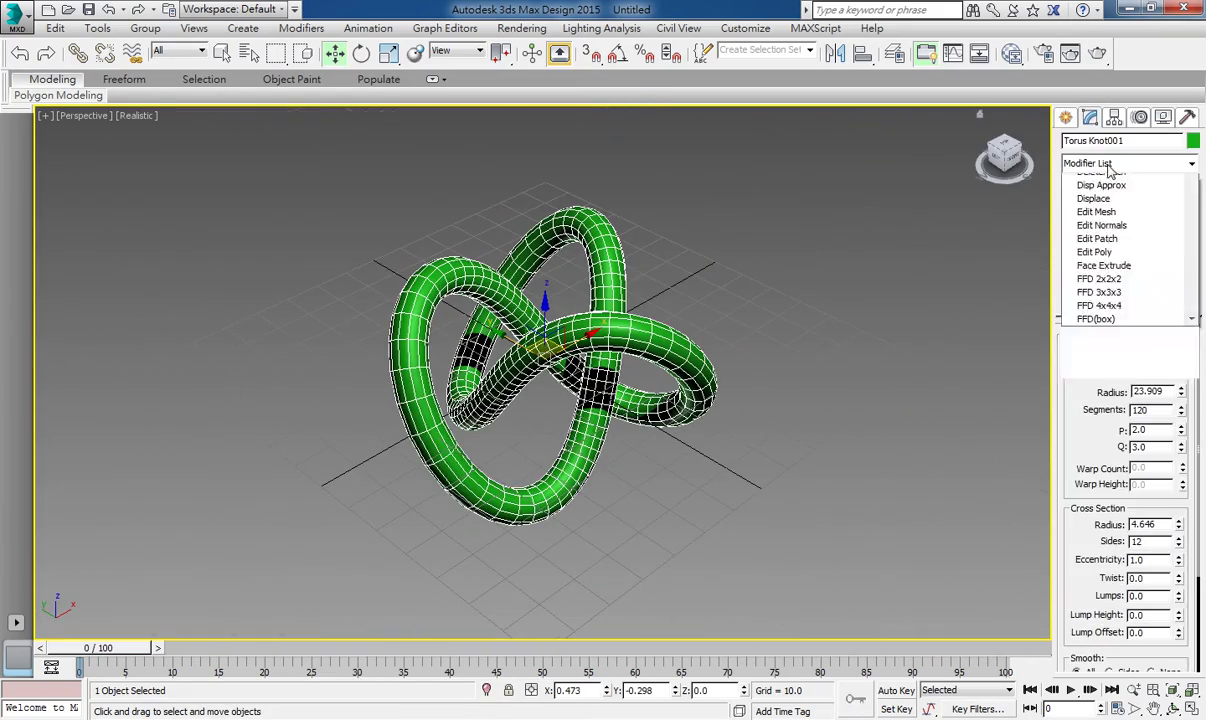
pyautogui.scroll(-5, 1122, 175)
pyautogui.scroll(-10, 1125, 180)
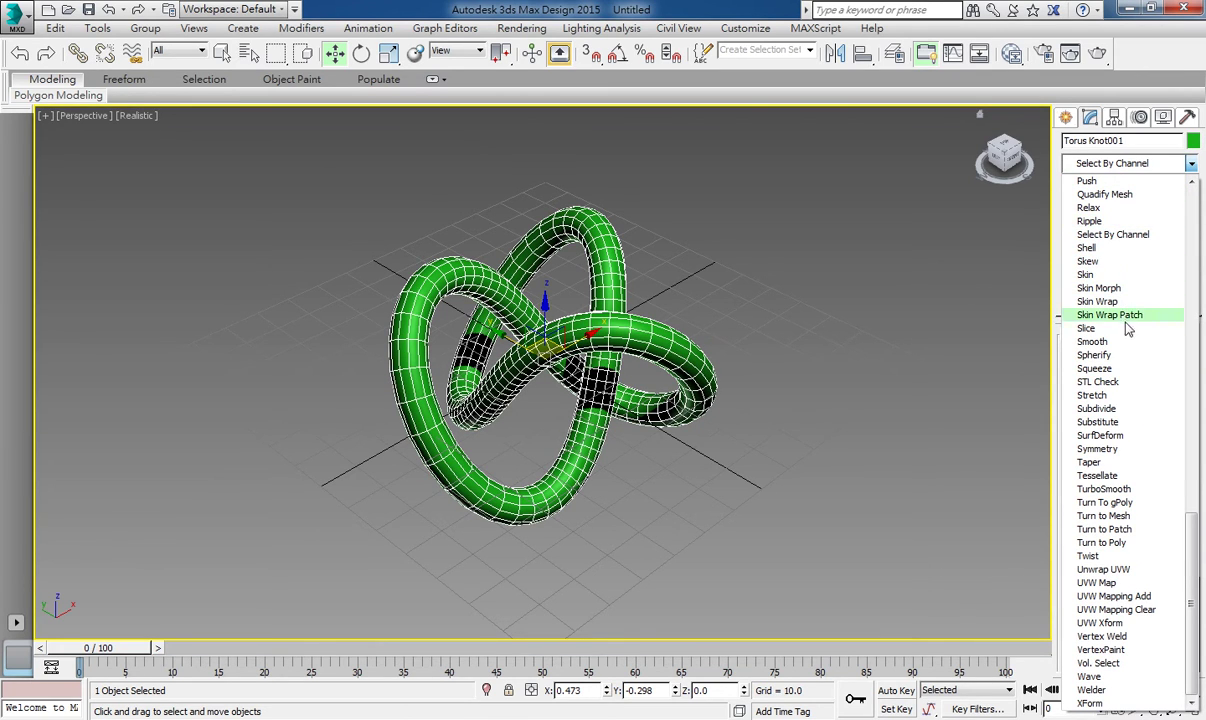
pyautogui.click(1121, 328)
# Step: Raise the knot's slice plane along Z and set the slice to Remove Top
pyautogui.click(1088, 185)
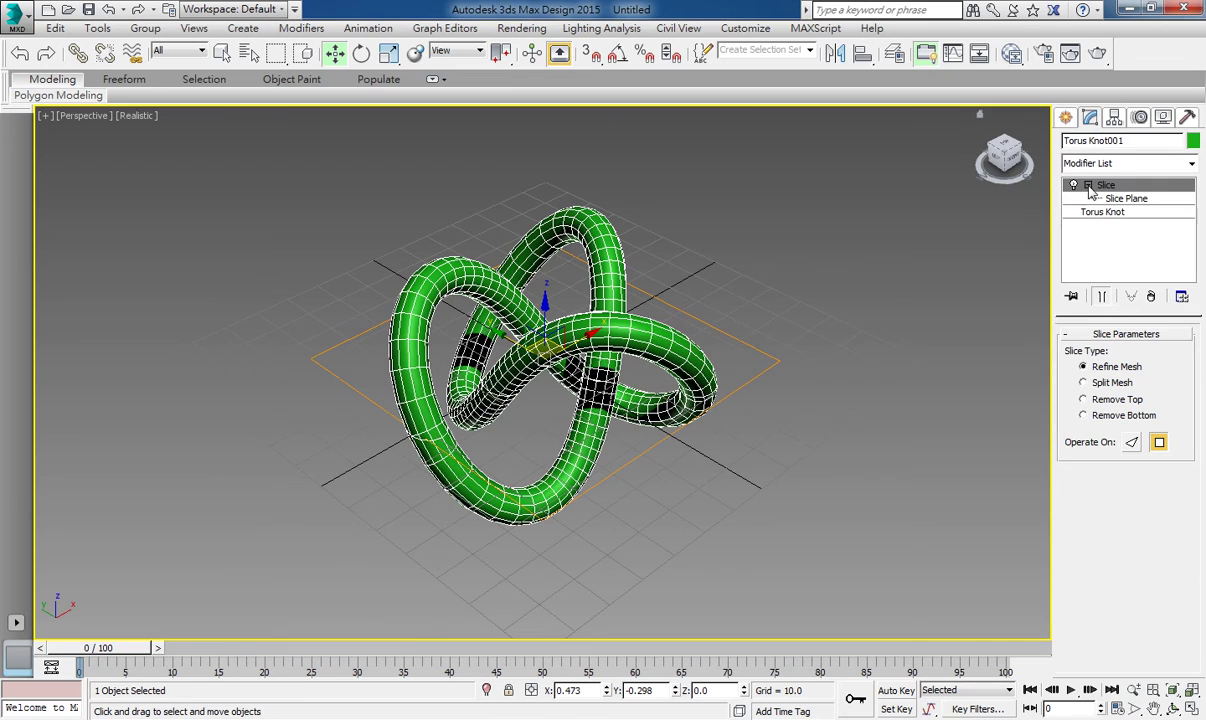
pyautogui.click(1125, 198)
pyautogui.moveTo(545, 305); pyautogui.dragTo(545, 270)
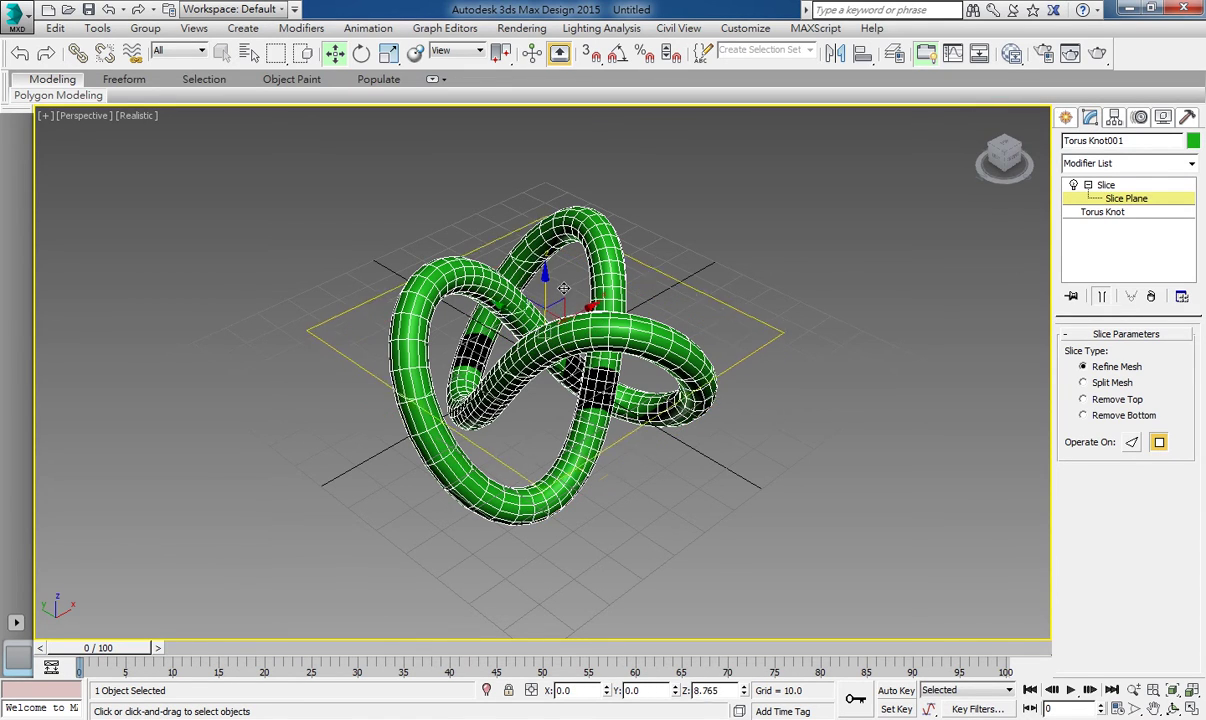
pyautogui.click(1130, 197)
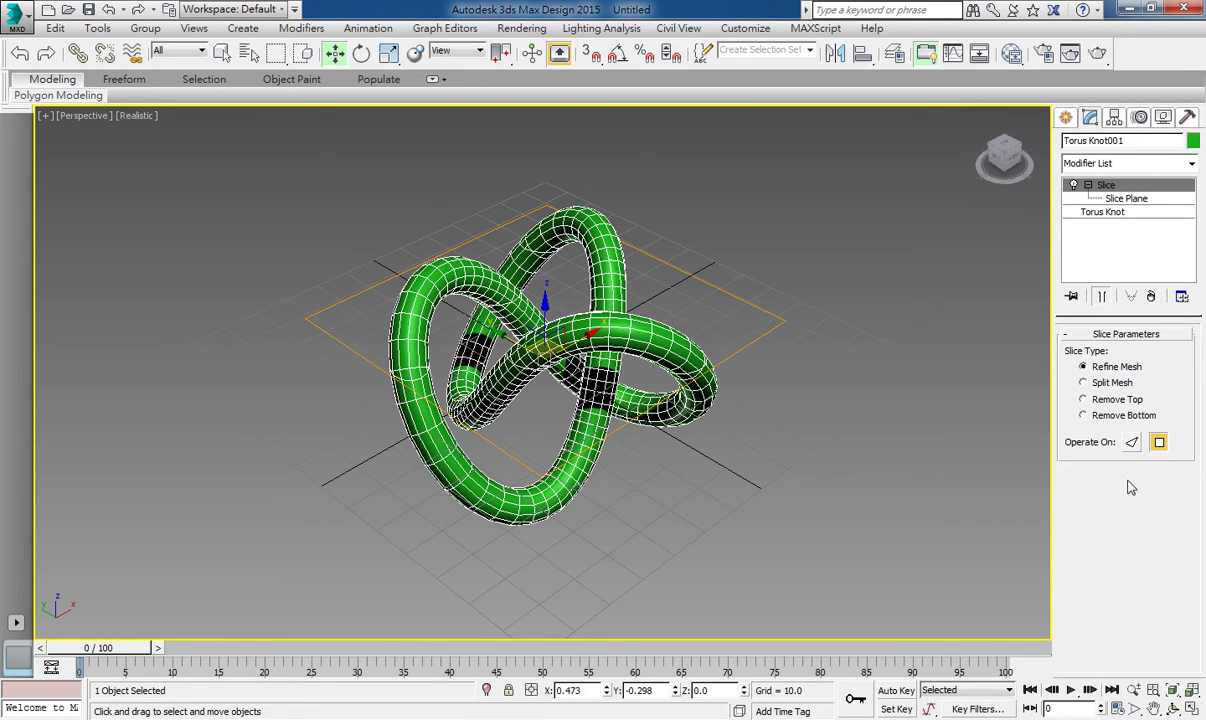
pyautogui.click(1115, 401)
pyautogui.keyDown('alt'); pyautogui.moveTo(700, 400); pyautogui.dragTo(651, 387, button='middle'); pyautogui.keyUp('alt')
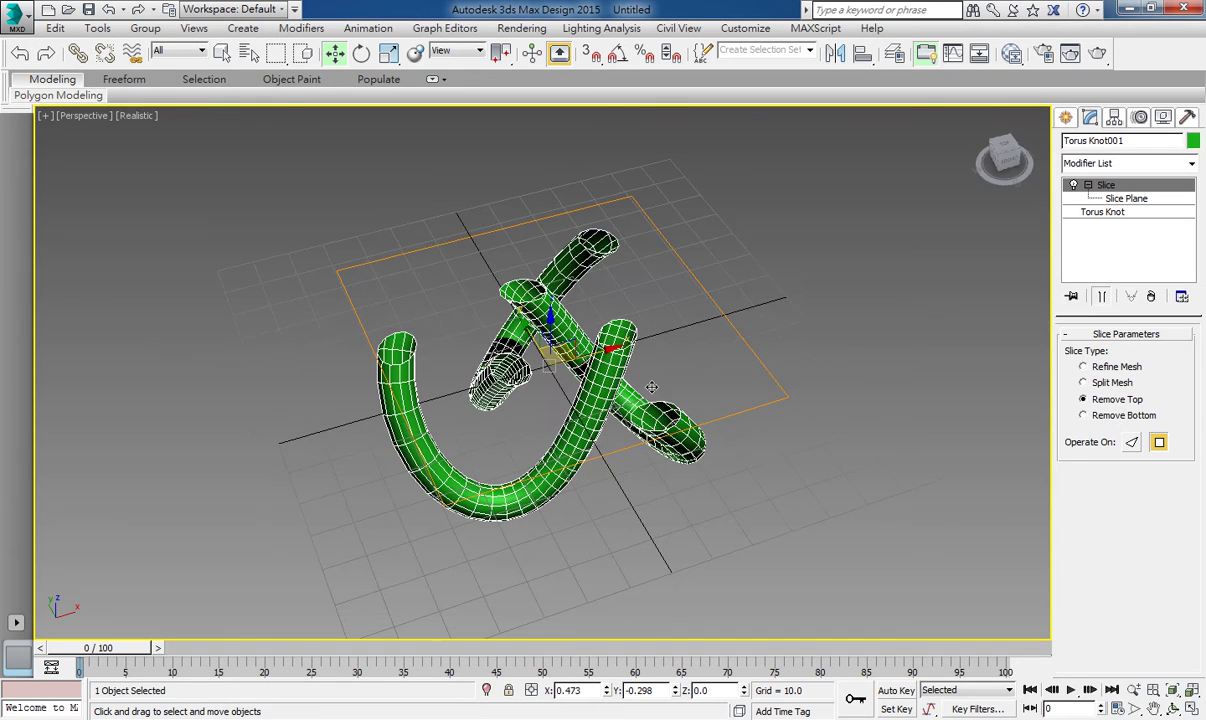
pyautogui.keyDown('alt'); pyautogui.moveTo(397, 350); pyautogui.dragTo(995, 247, button='middle'); pyautogui.keyUp('alt')
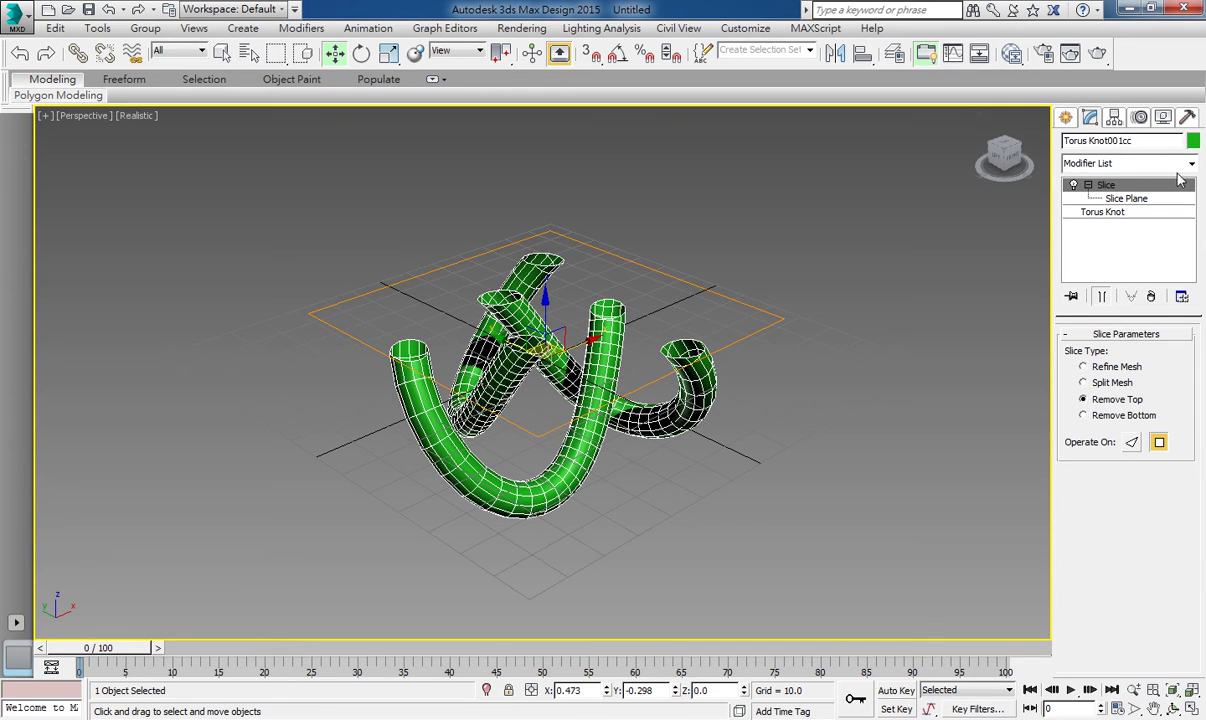
pyautogui.click(1182, 163)
# Step: Apply Cap Holes, found by typing 'cap', to seal the knot's cut tube ends
pyautogui.write('cap')
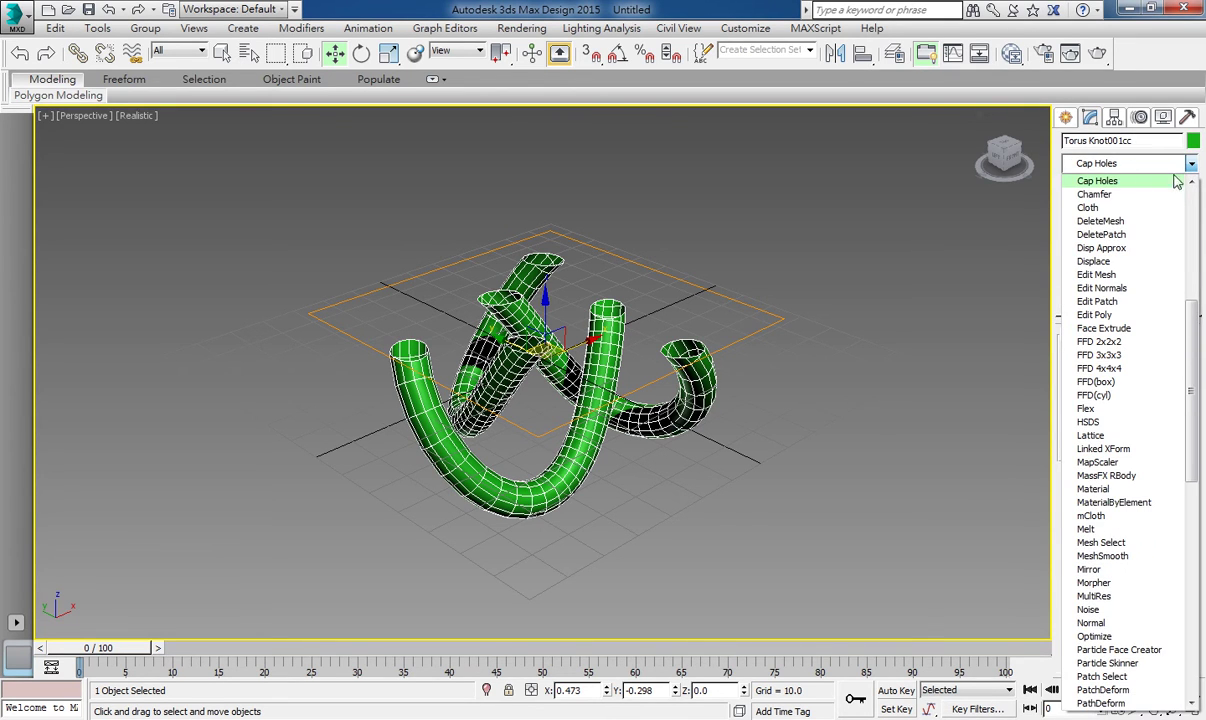
pyautogui.click(1177, 181)
pyautogui.keyDown('alt'); pyautogui.moveTo(700, 420); pyautogui.dragTo(540, 421, button='middle'); pyautogui.keyUp('alt')
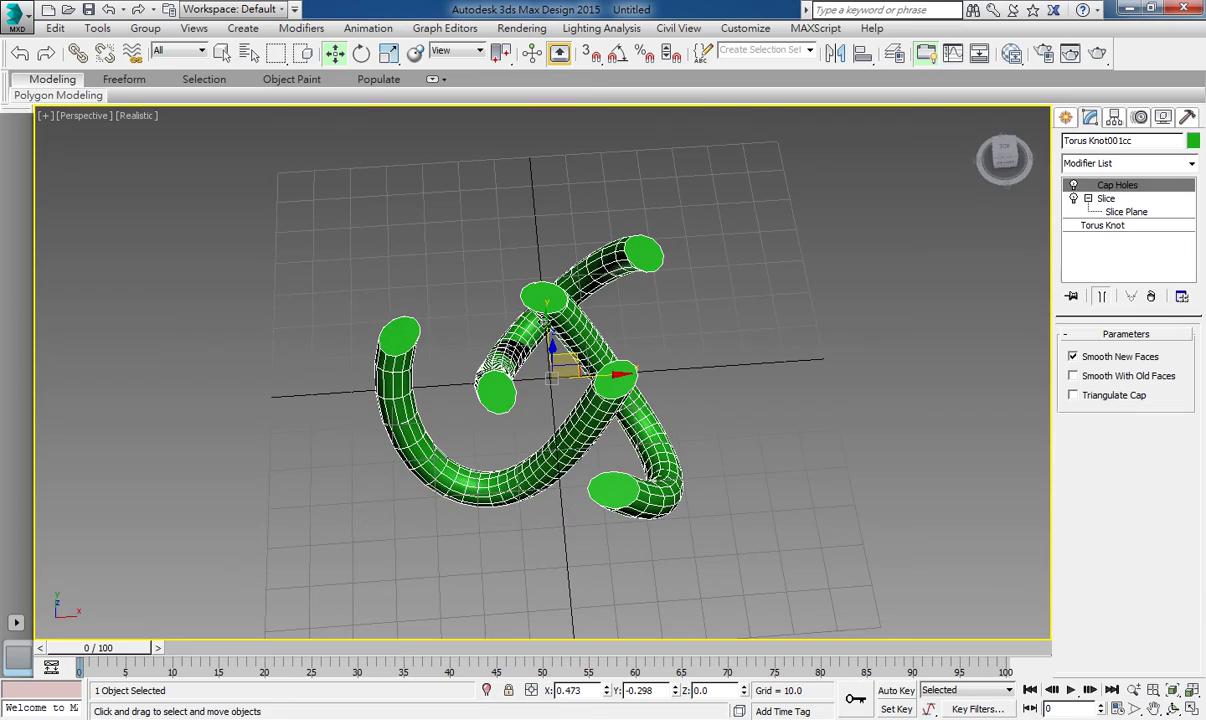
pyautogui.moveTo(505, 512)
pyautogui.keyDown('alt'); pyautogui.mouseDown(button='middle')
pyautogui.moveTo(777, 389)
pyautogui.moveTo(716, 336)
pyautogui.mouseUp(button='middle'); pyautogui.keyUp('alt')
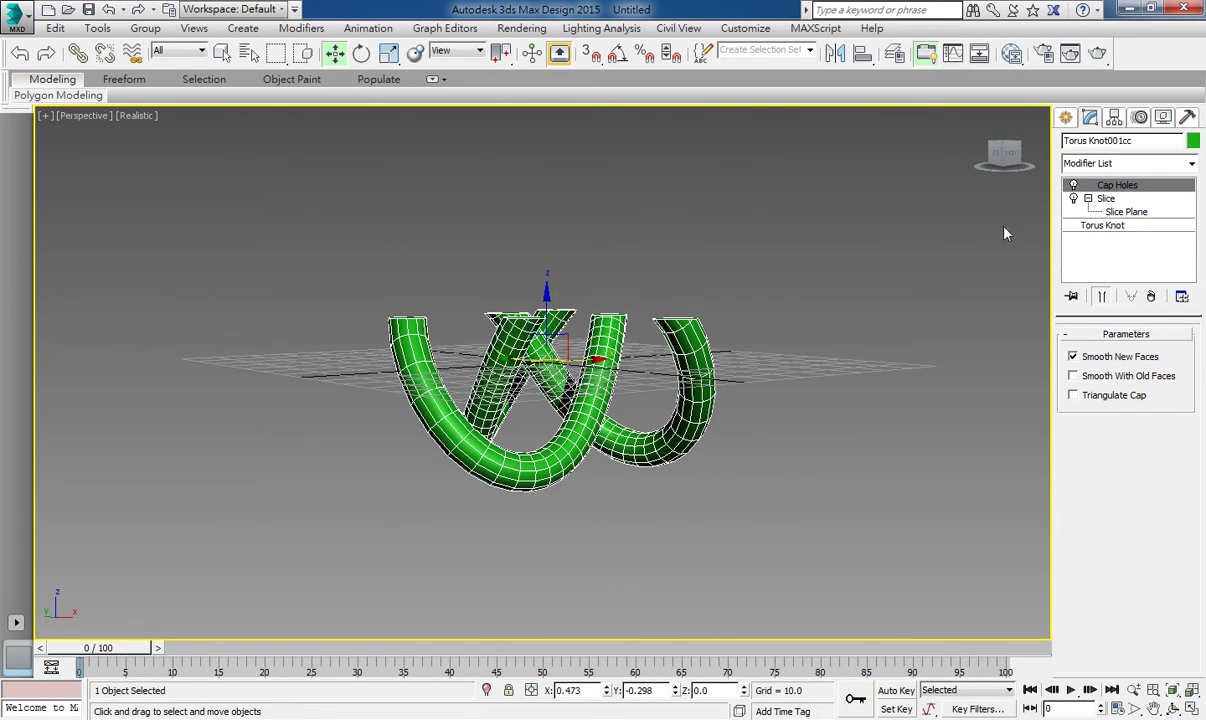
# Step: Lower the slice plane through the knot to about 7.33
pyautogui.click(1128, 212)
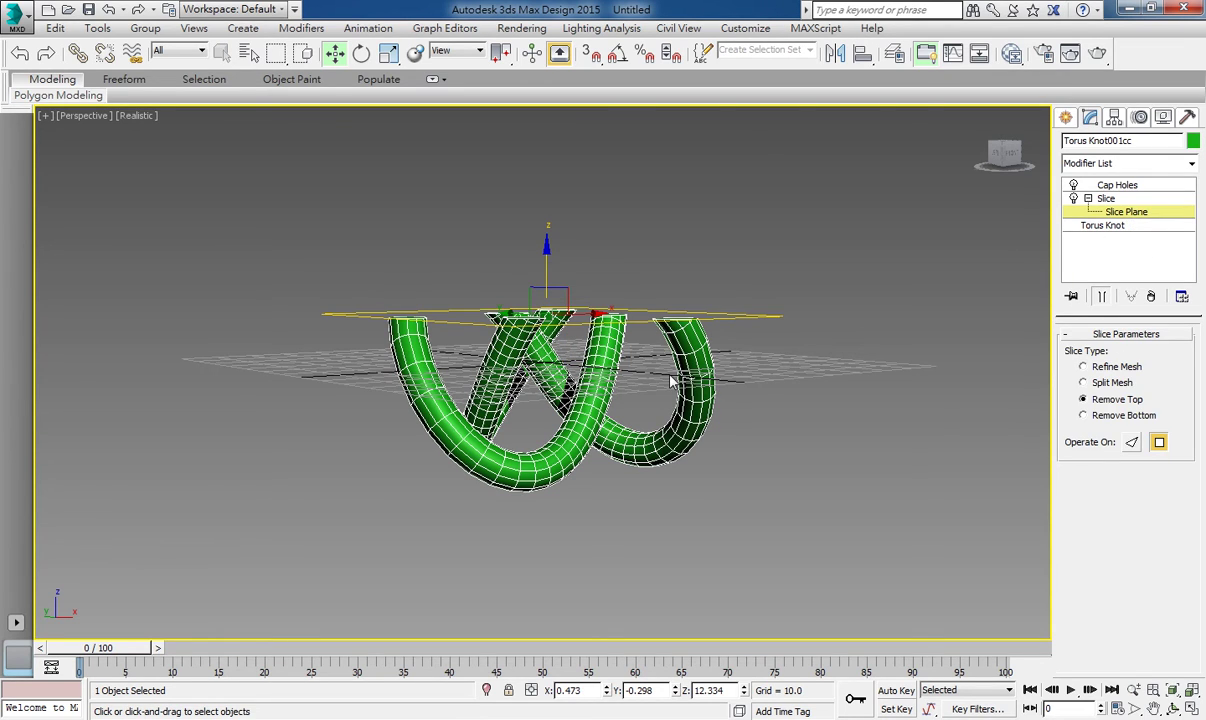
pyautogui.keyDown('alt'); pyautogui.moveTo(672, 381); pyautogui.dragTo(563, 267, button='middle'); pyautogui.keyUp('alt')
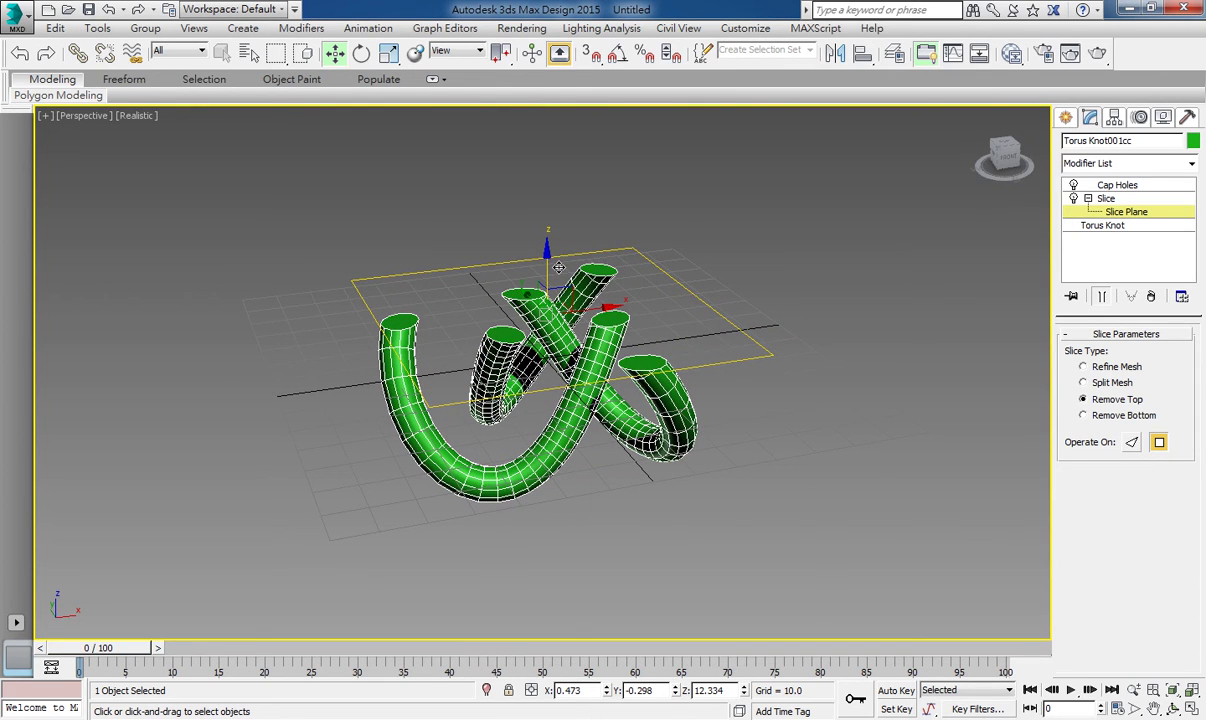
pyautogui.moveTo(558, 267)
pyautogui.mouseDown()
pyautogui.moveTo(570, 246)
pyautogui.moveTo(566, 315)
pyautogui.moveTo(566, 225)
pyautogui.moveTo(566, 450)
pyautogui.moveTo(566, 270)
pyautogui.mouseUp()
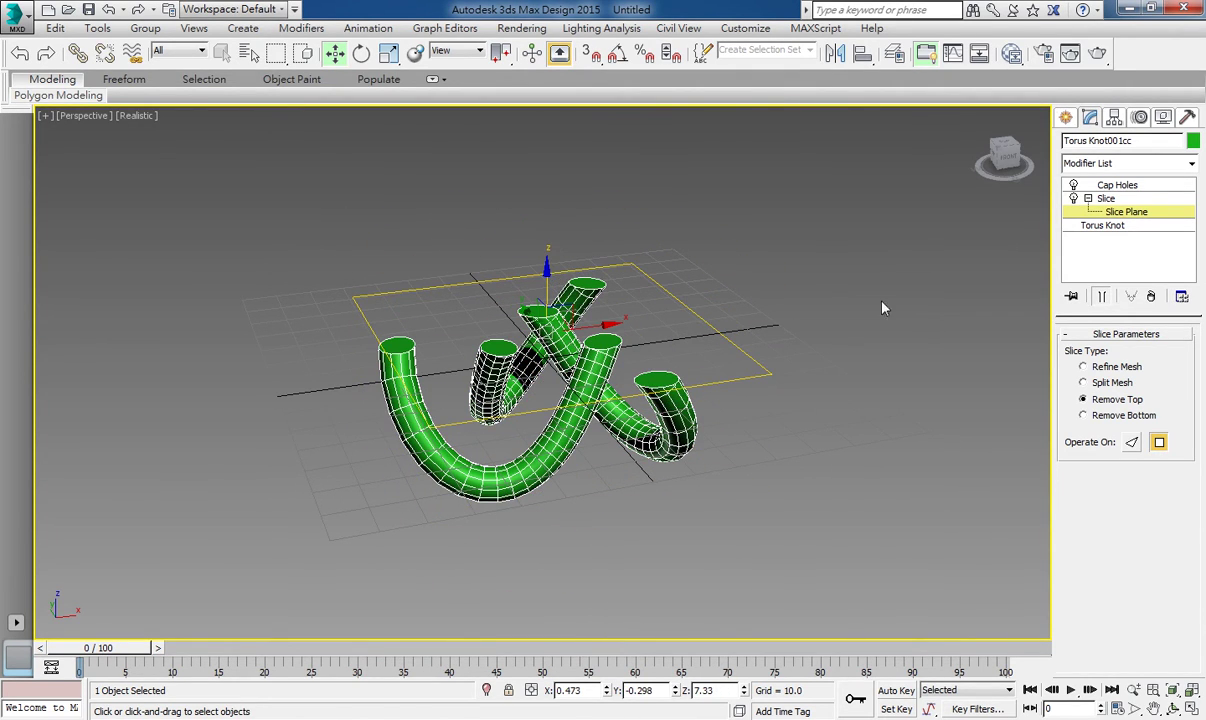
# Step: Increase the torus knot's radius to 27.495 with P at 1.0, then reselect Slice and Cap Holes
pyautogui.click(1124, 227)
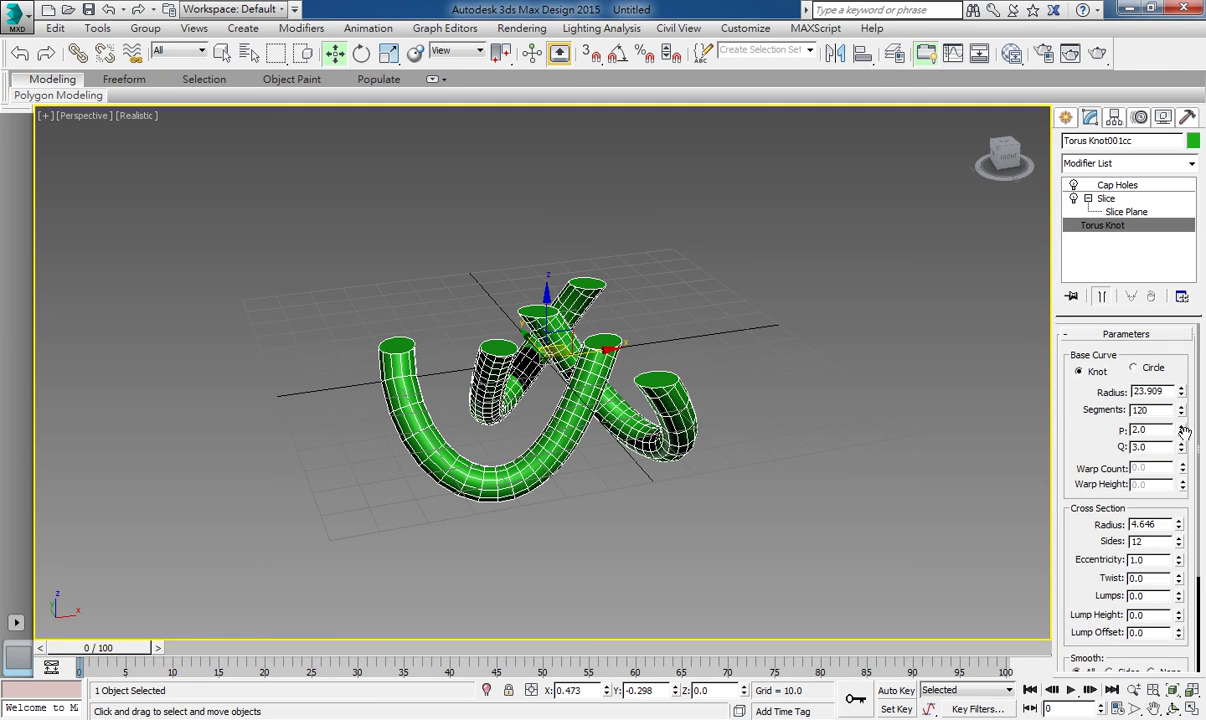
pyautogui.moveTo(1182, 395); pyautogui.dragTo(1193, 453)
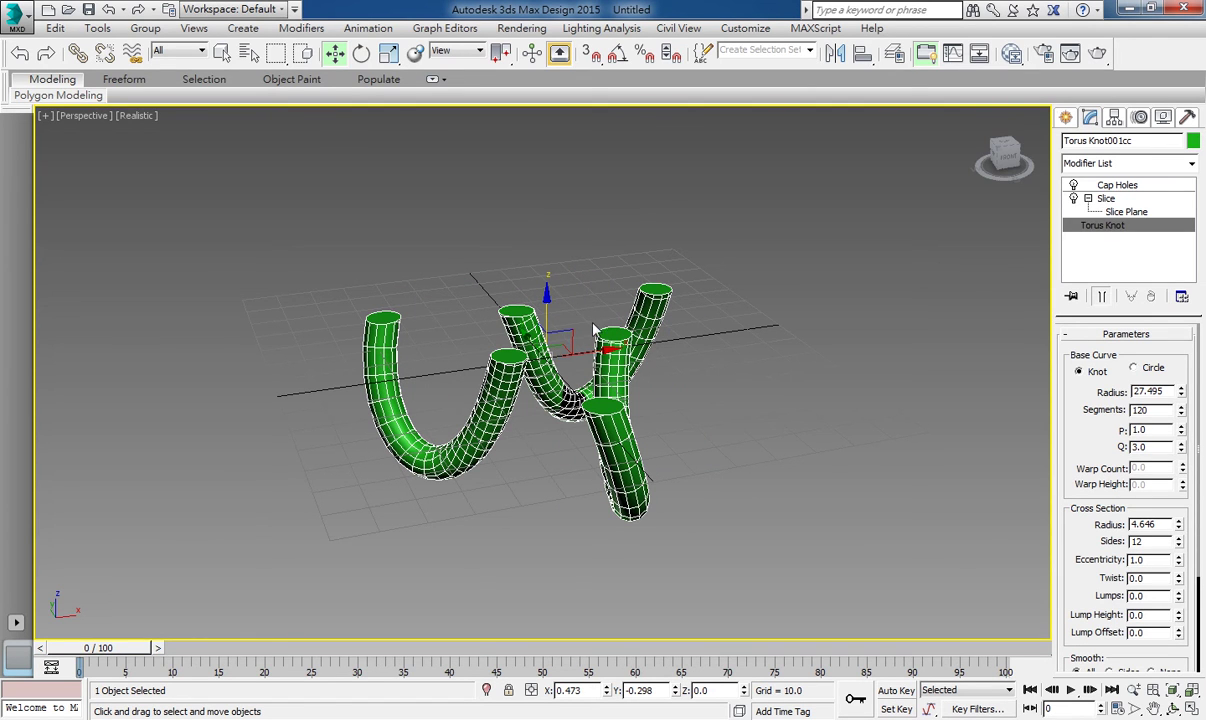
pyautogui.click(1112, 198)
pyautogui.click(1130, 185)
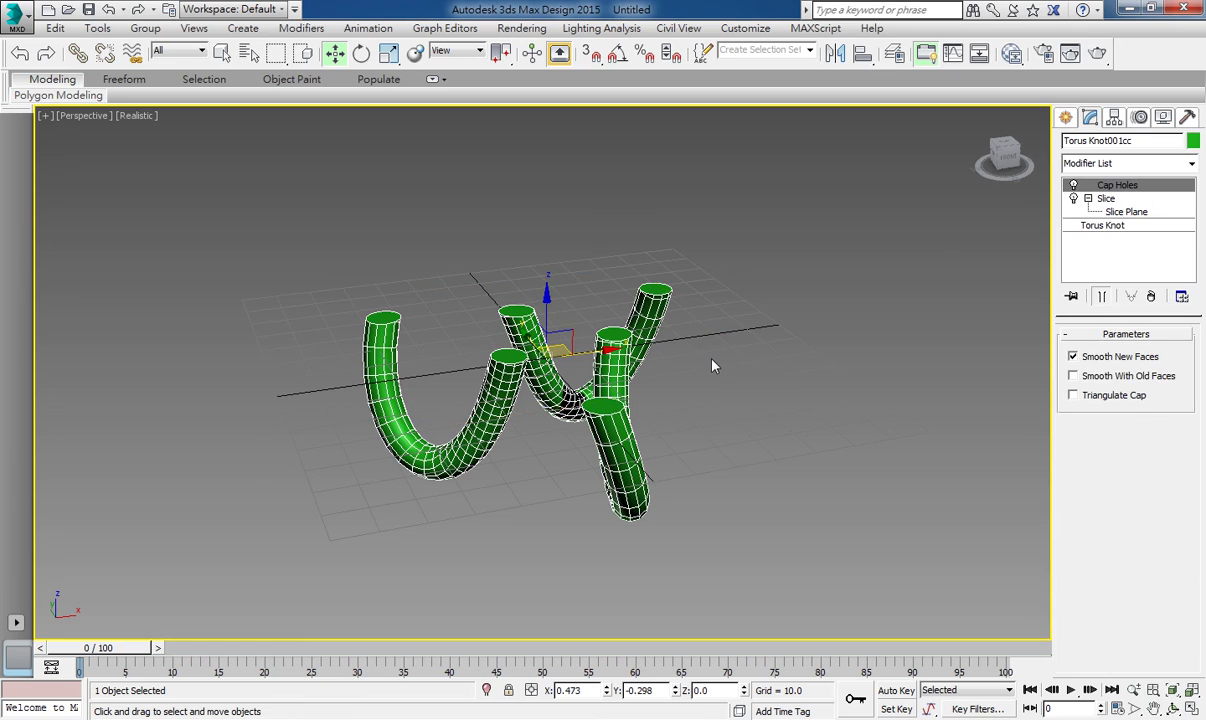